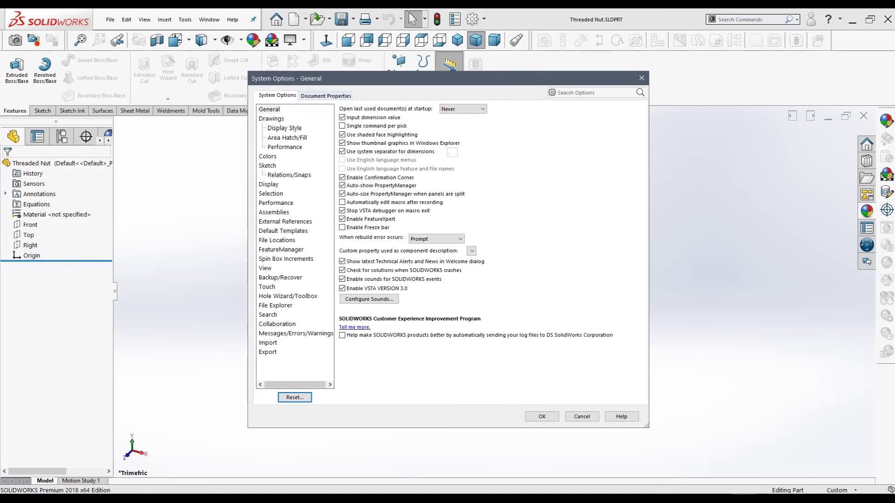
Step: Set the part's document units to IPS with .12345 length decimals
{"action": "key", "text": "ctrl+Tab"}
{"action": "key", "text": "u"}
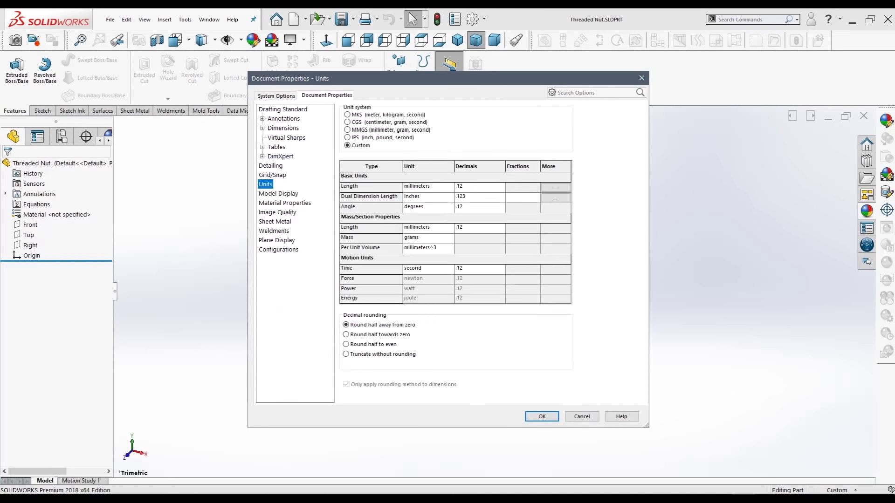
{"action": "key", "text": "Tab"}
{"action": "key", "text": "Up"}
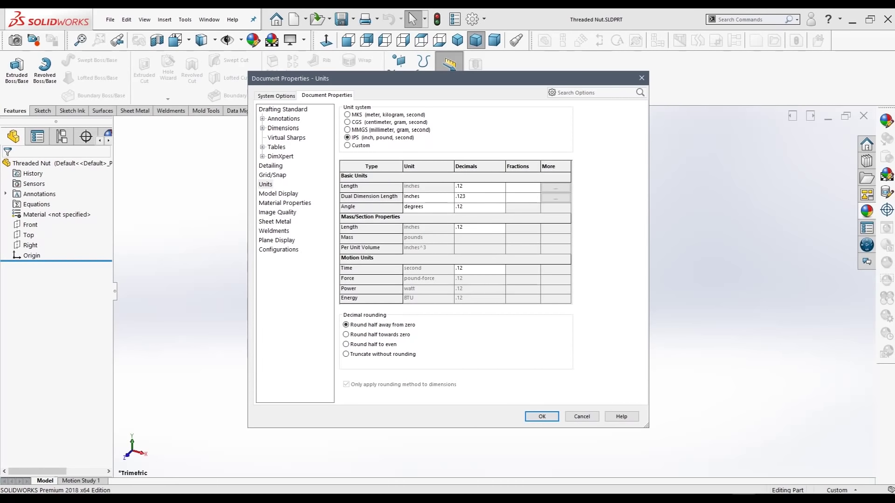
{"action": "key", "text": "Tab"}
{"action": "key", "text": "alt+Down"}
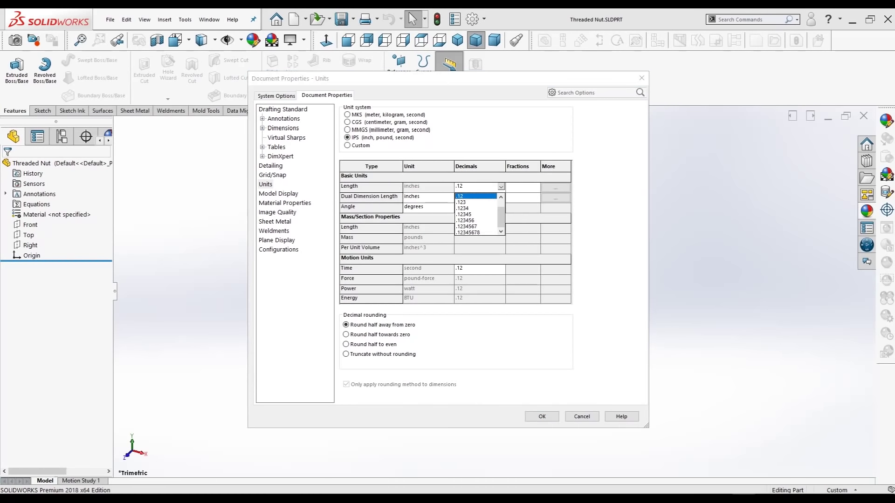
{"action": "key", "text": "Down"}
{"action": "key", "text": "Down"}
{"action": "key", "text": "Down"}
{"action": "key", "text": "Return"}
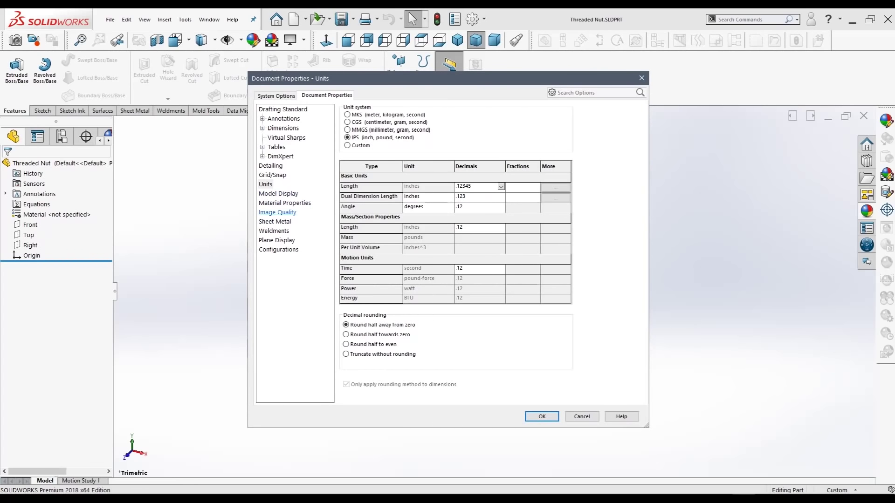
Step: Raise shaded image quality to High, apply the settings, and show the Appearances library
{"action": "left_click", "coordinate": [278, 212]}
{"action": "left_click_drag", "start_coordinate": [368, 122], "coordinate": [507, 123]}
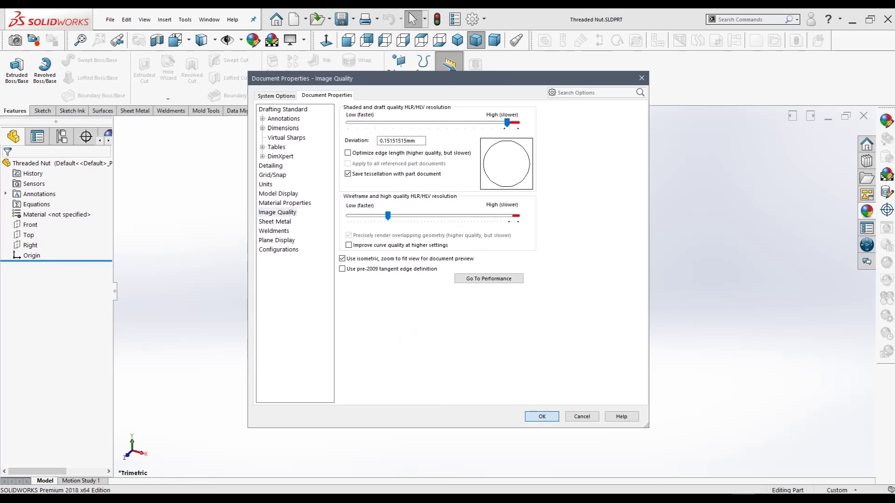
{"action": "key", "text": "Return"}
{"action": "left_click", "coordinate": [866, 211]}
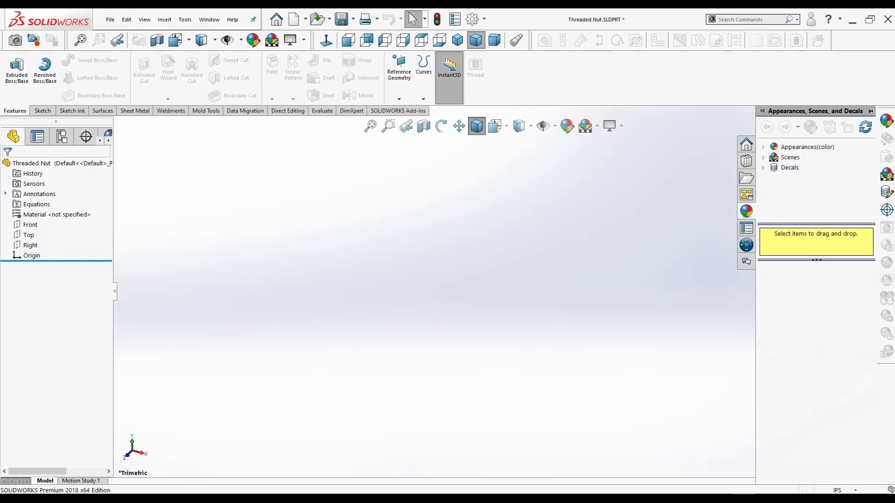
Step: Browse Appearances > Metal > Steel and apply the brushed steel appearance to the part
{"action": "left_click", "coordinate": [807, 147]}
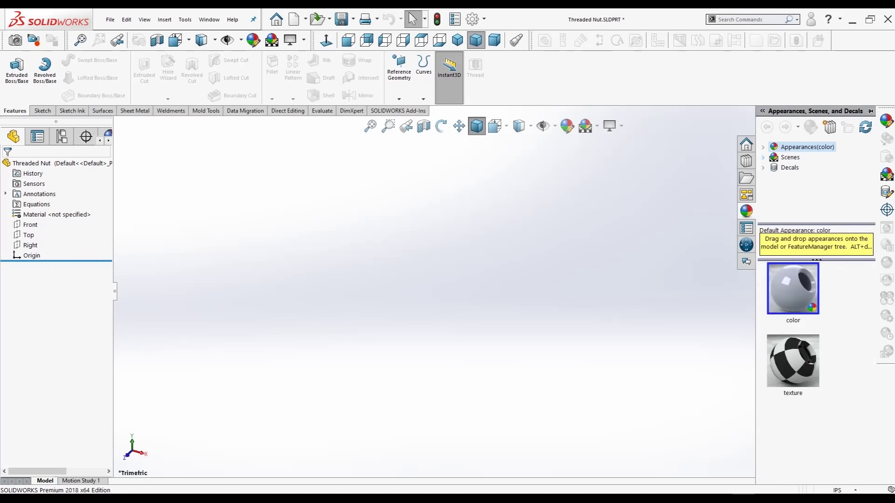
{"action": "left_click", "coordinate": [763, 157]}
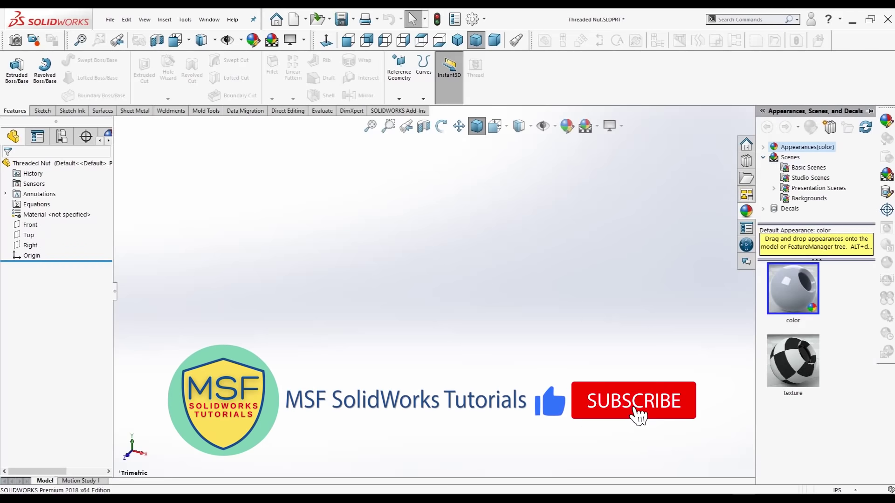
{"action": "left_click", "coordinate": [763, 157]}
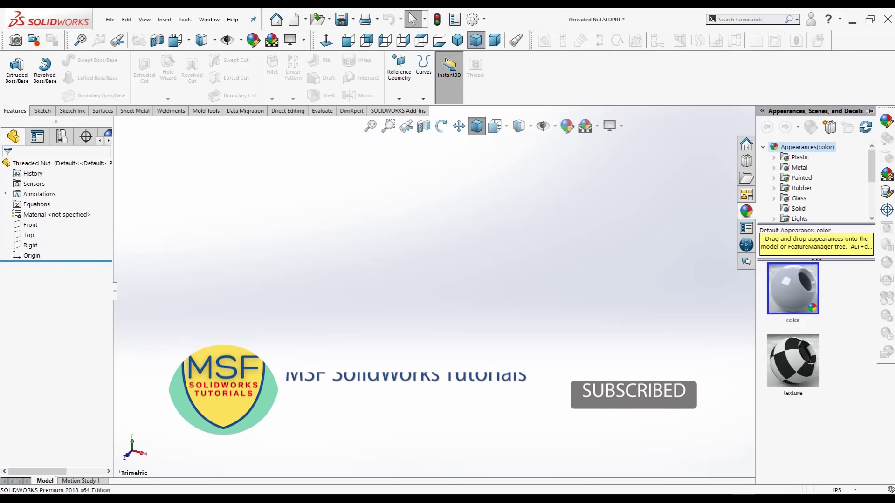
{"action": "left_click", "coordinate": [773, 167]}
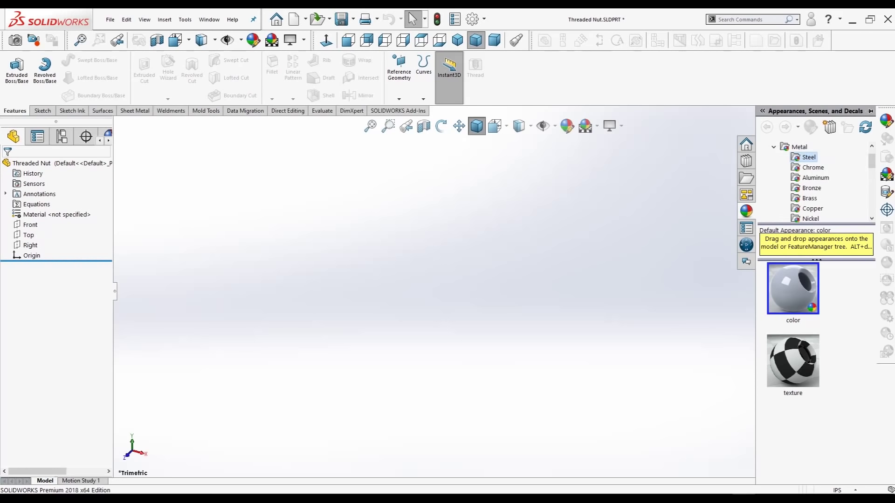
{"action": "left_click", "coordinate": [792, 361]}
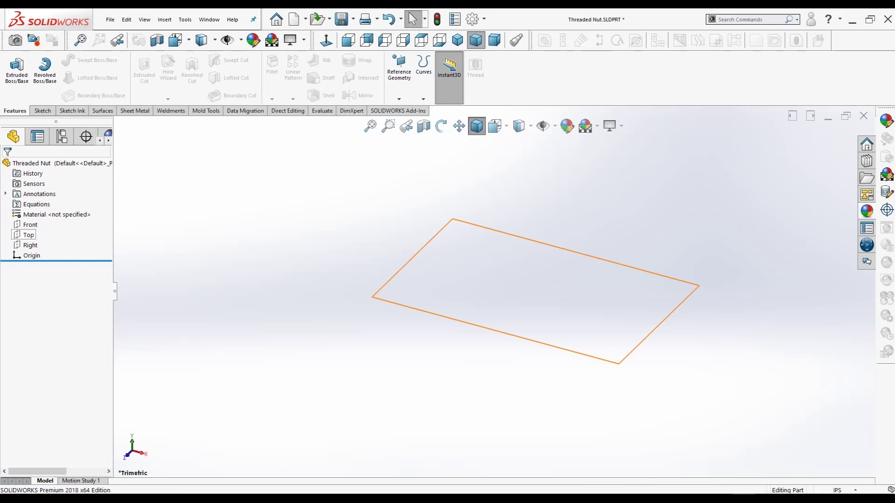
Step: Sketch a hexagon centred on the origin on the Front plane
{"action": "left_click", "coordinate": [30, 225]}
{"action": "left_click", "coordinate": [42, 207]}
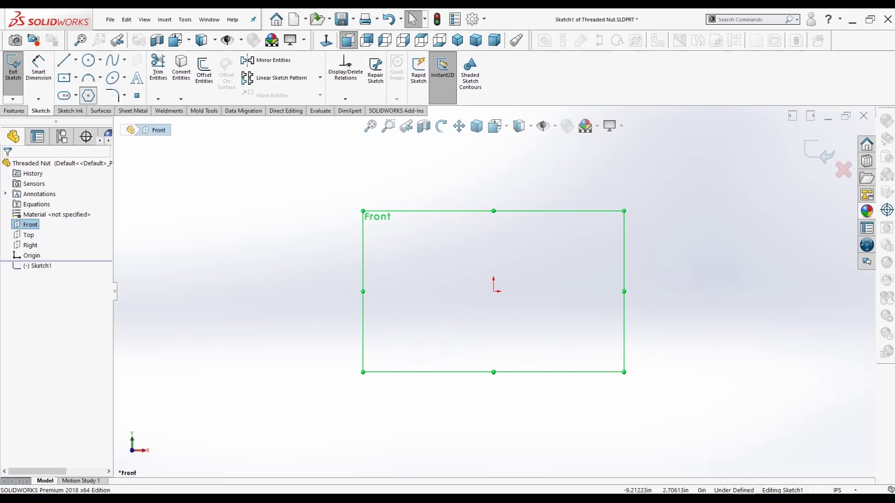
{"action": "left_click", "coordinate": [88, 96]}
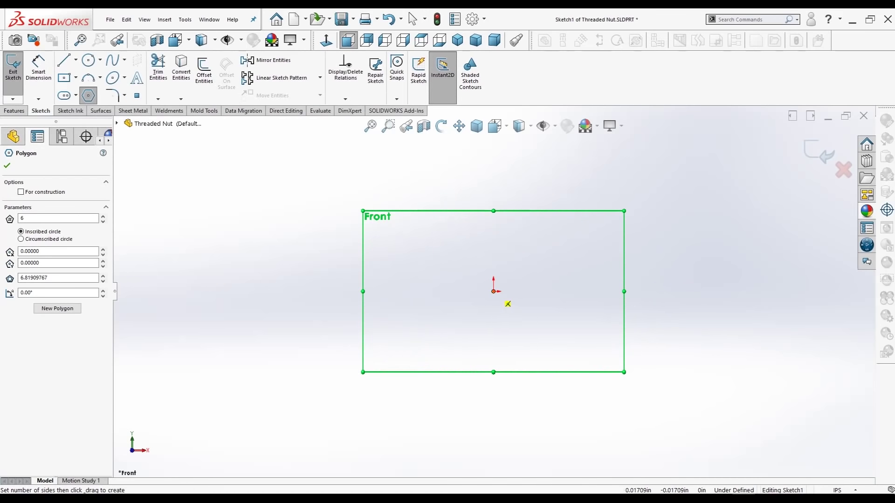
{"action": "left_click_drag", "start_coordinate": [494, 291], "coordinate": [628, 302]}
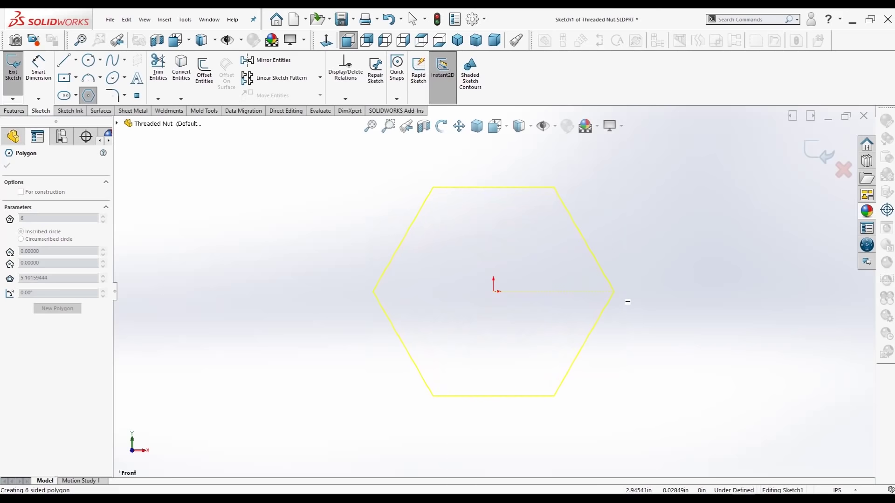
{"action": "key", "text": "Escape"}
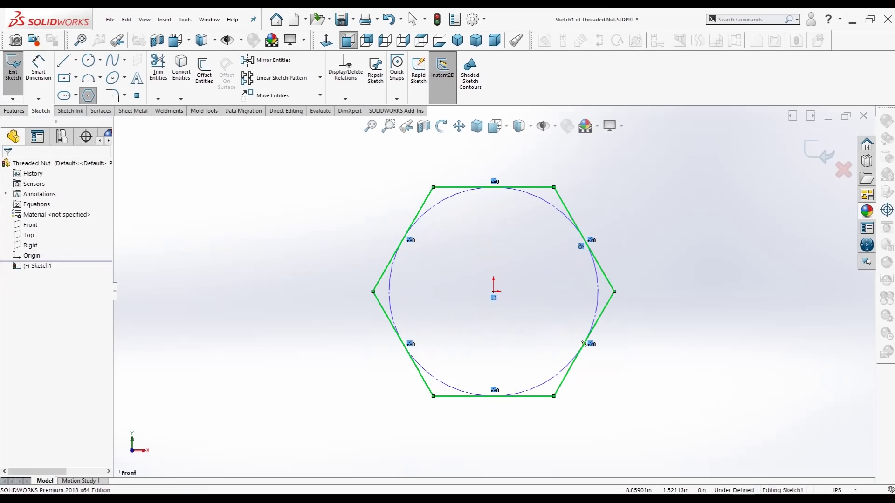
Step: Dimension the hexagon 1.50 across its top and bottom flats
{"action": "left_click", "coordinate": [38, 68]}
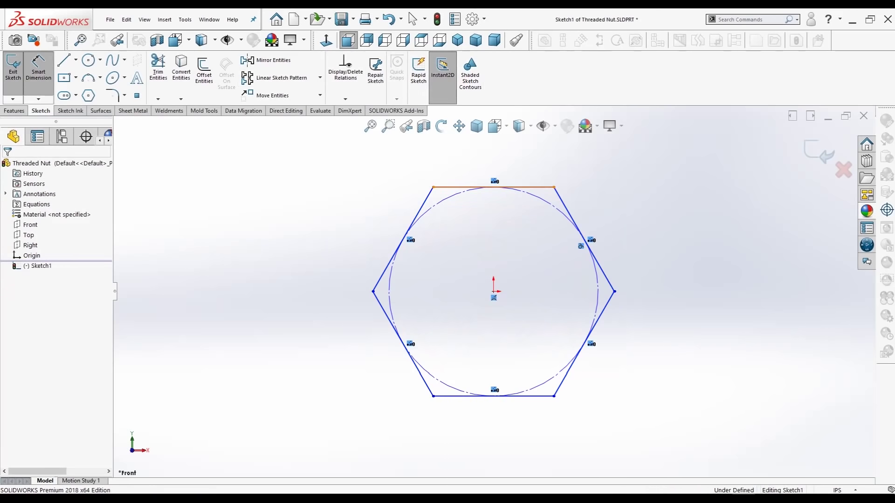
{"action": "left_click", "coordinate": [494, 187]}
{"action": "left_click", "coordinate": [512, 397]}
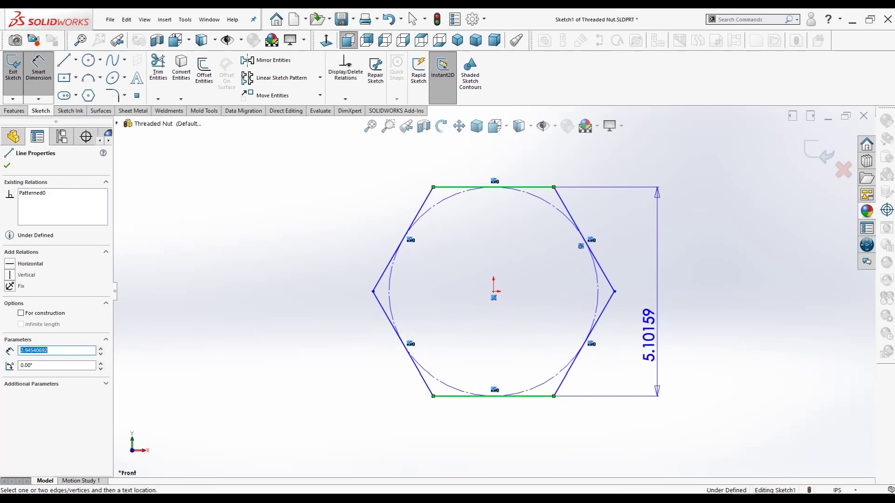
{"action": "left_click", "coordinate": [681, 284]}
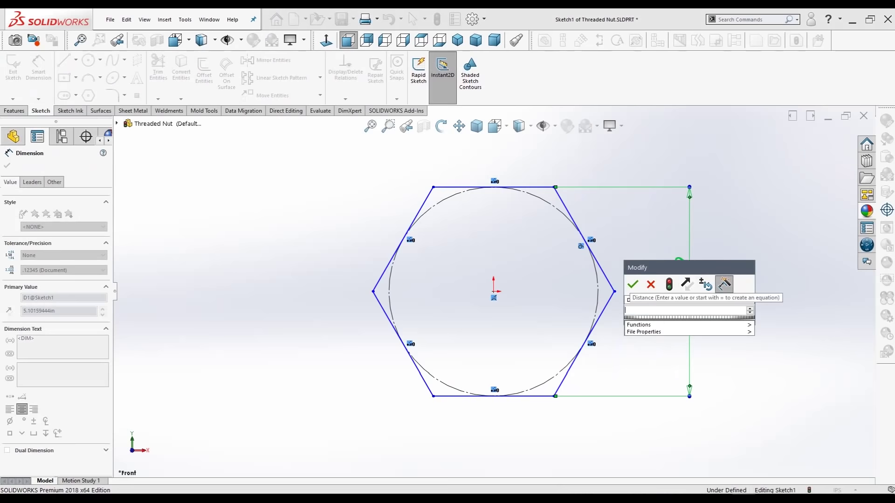
{"action": "type", "text": "1."}
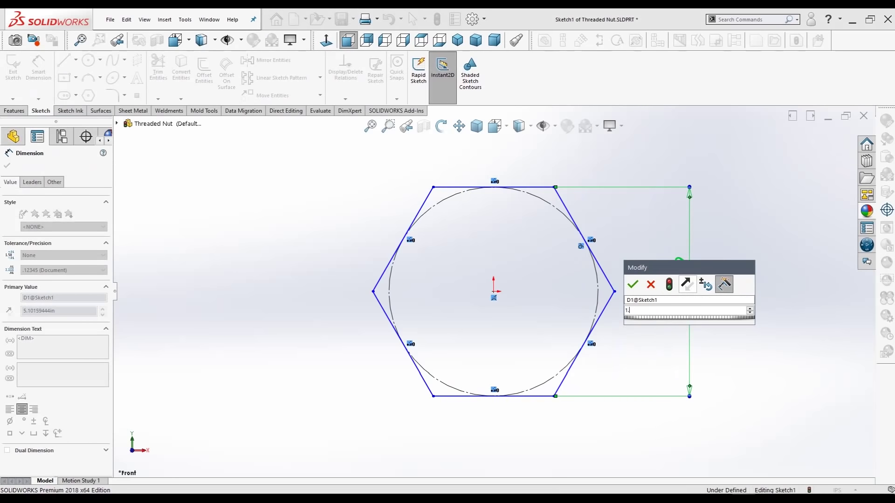
{"action": "type", "text": "50"}
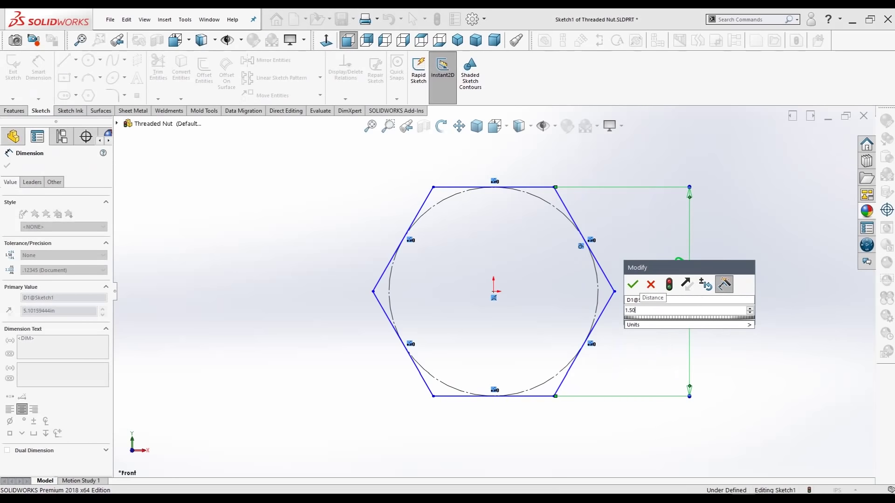
{"action": "key", "text": "Return"}
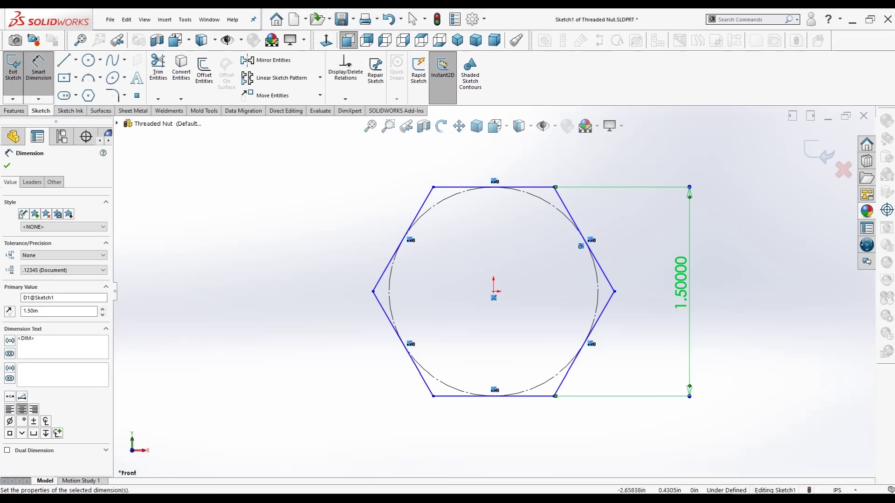
{"action": "key", "text": "Escape"}
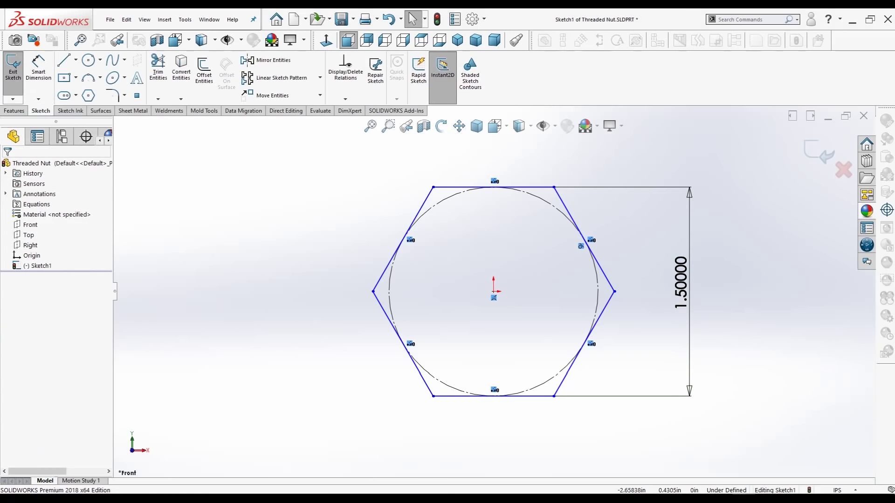
Step: Draw a 0.86470 in diameter circle at the origin and move its dimension up-right
{"action": "left_click", "coordinate": [89, 60]}
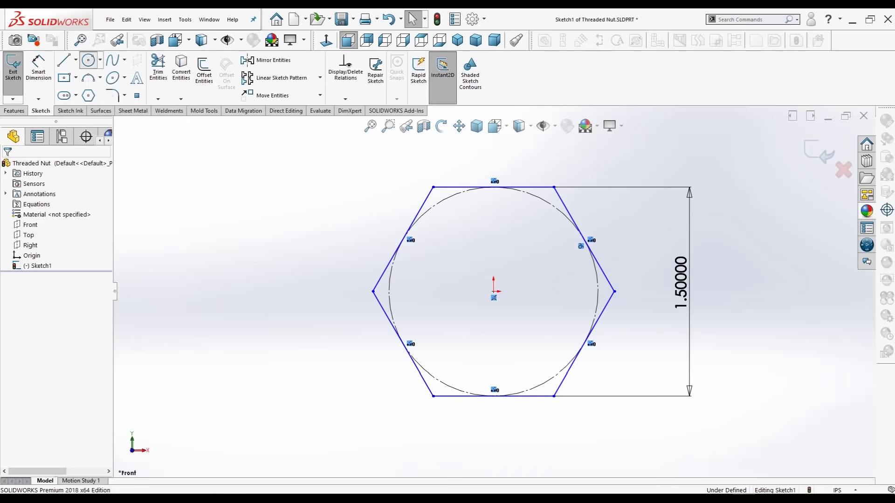
{"action": "left_click", "coordinate": [494, 291]}
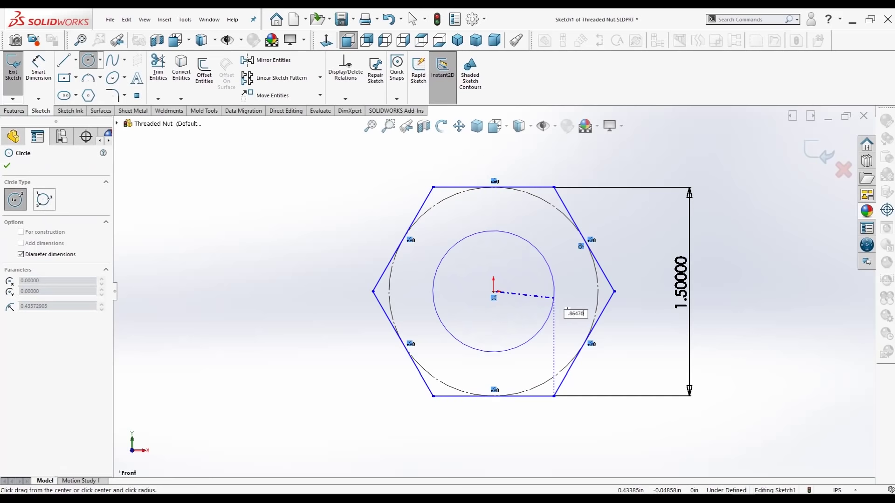
{"action": "left_click", "coordinate": [554, 298]}
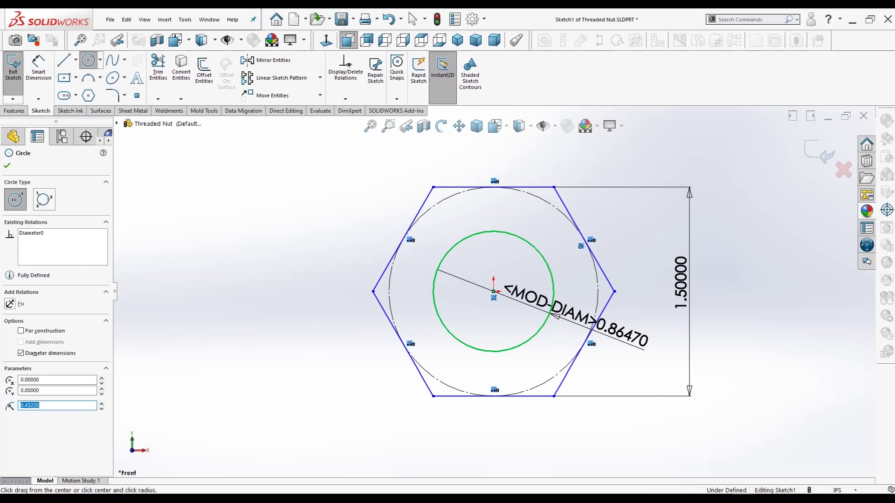
{"action": "left_click", "coordinate": [7, 165]}
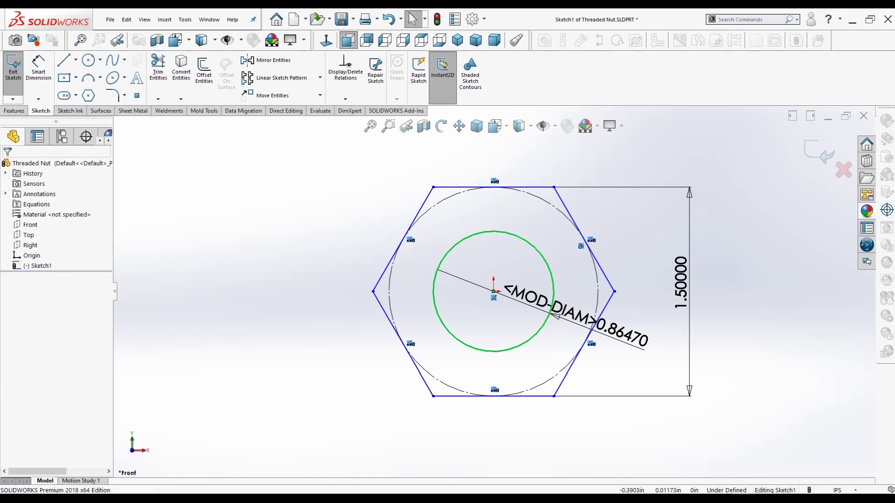
{"action": "left_click_drag", "start_coordinate": [555, 316], "coordinate": [571, 191]}
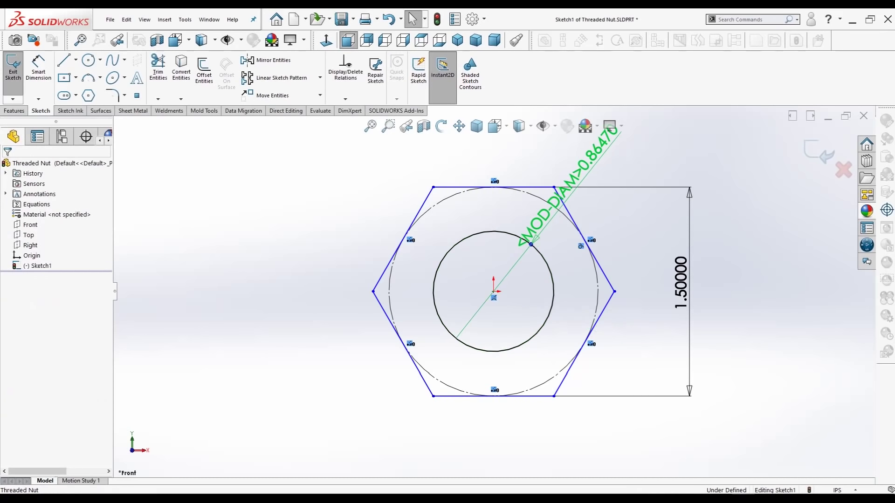
{"action": "scroll", "coordinate": [493, 290], "scroll_direction": "up", "scroll_amount": 3}
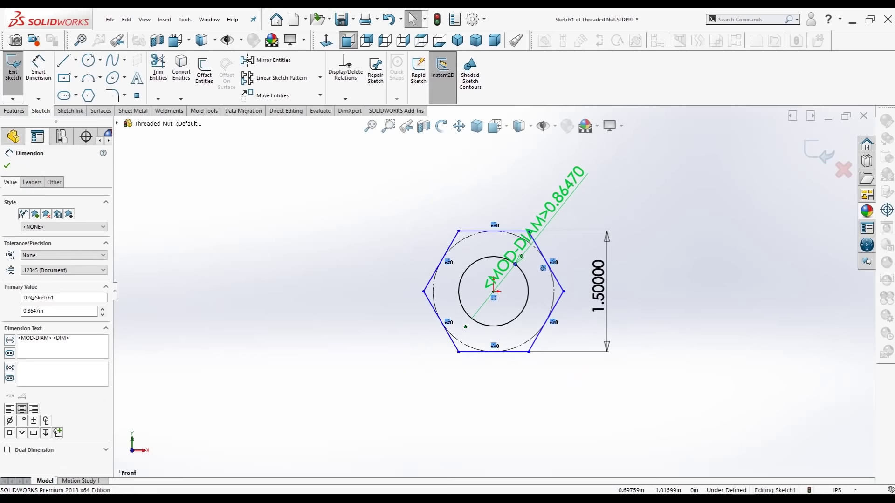
{"action": "left_click_drag", "start_coordinate": [535, 227], "coordinate": [630, 174]}
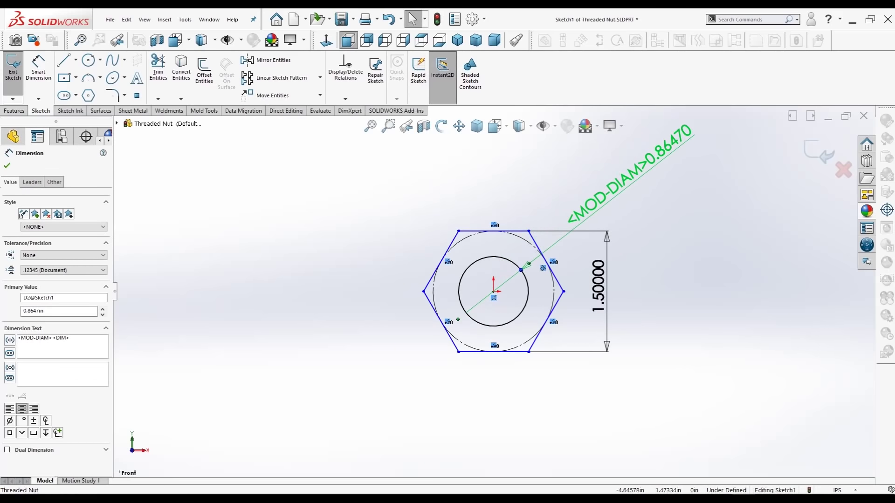
{"action": "key", "text": "Escape"}
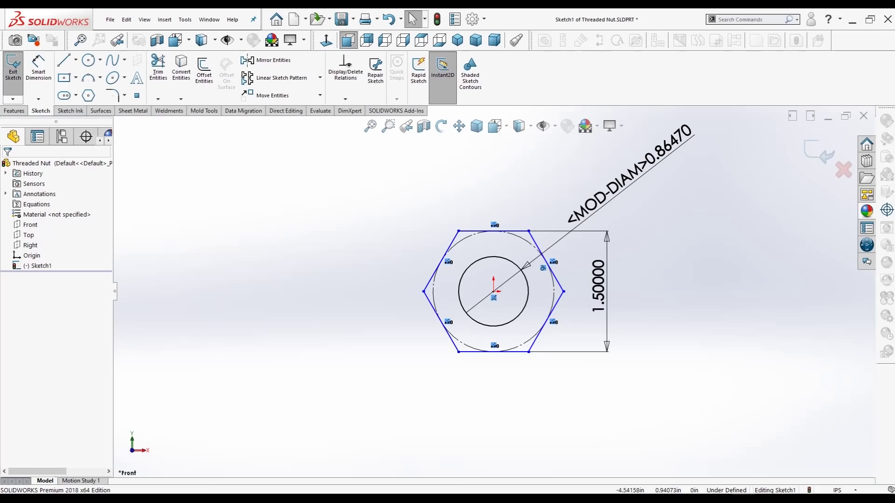
{"action": "left_click", "coordinate": [14, 110]}
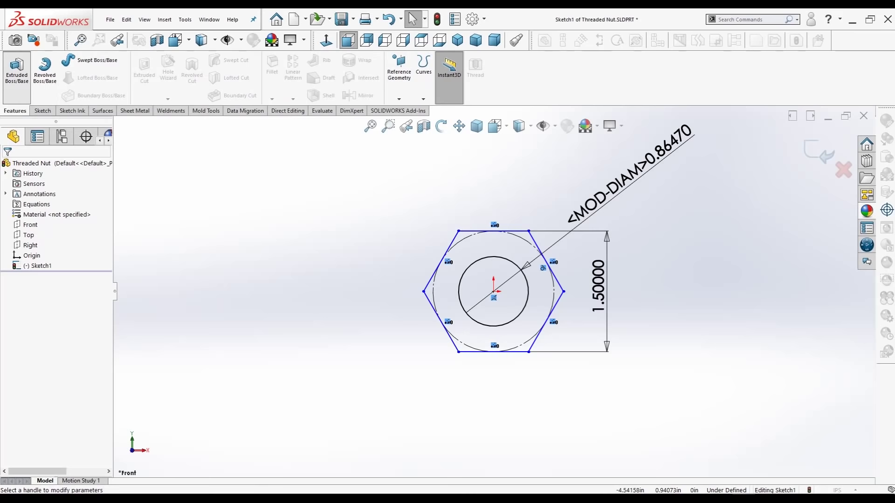
Step: Extrude the sketch blind 55/64 in (0.859375 in) into the solid hex nut body
{"action": "left_click", "coordinate": [17, 67]}
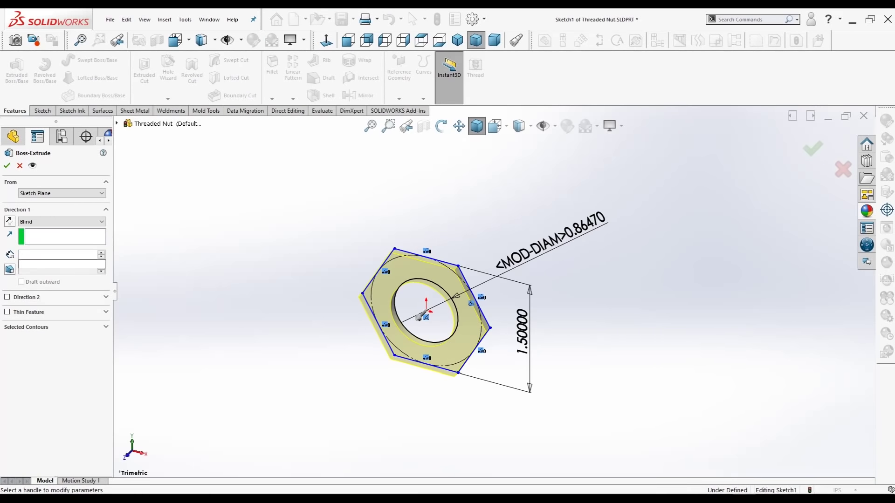
{"action": "type", "text": "55/64"}
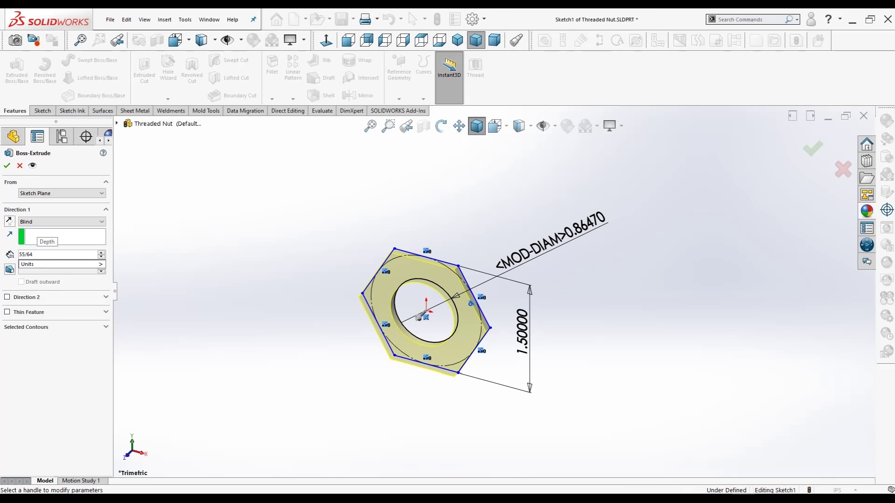
{"action": "left_click", "coordinate": [70, 237]}
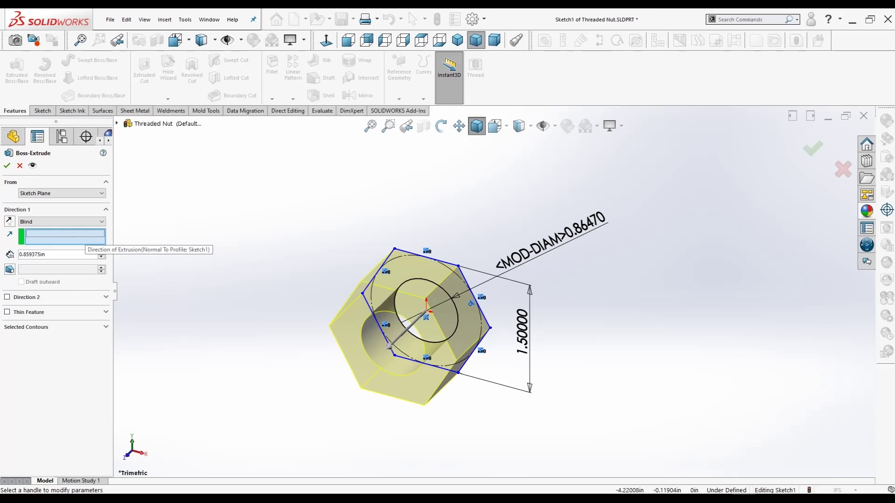
{"action": "left_click", "coordinate": [7, 165]}
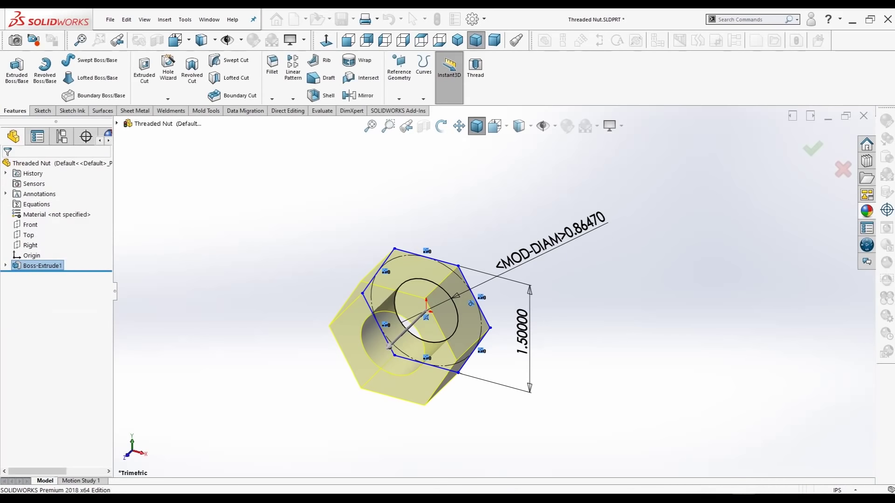
{"action": "key", "text": "Escape"}
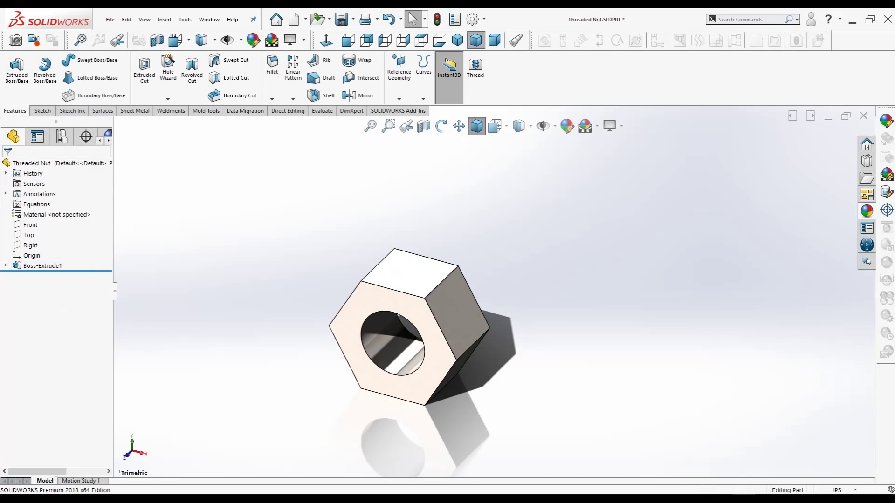
{"action": "scroll", "coordinate": [305, 371], "scroll_direction": "down", "scroll_amount": 2}
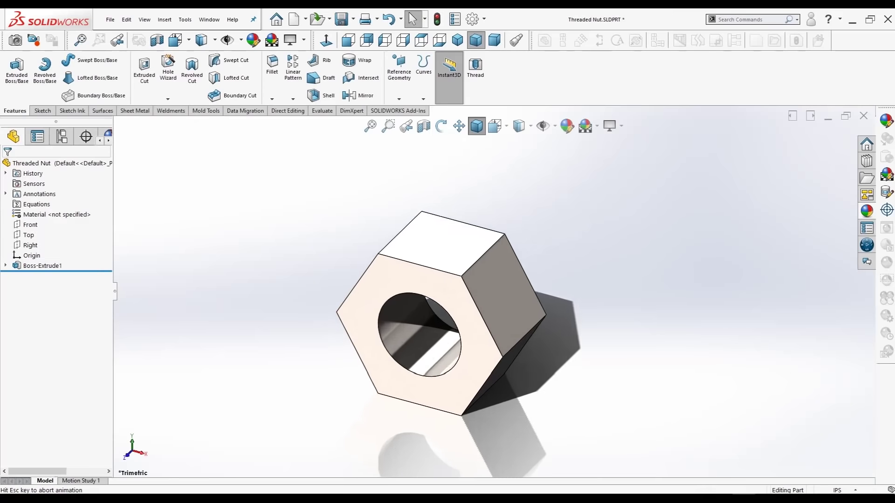
{"action": "scroll", "coordinate": [305, 371], "scroll_direction": "down", "scroll_amount": 2}
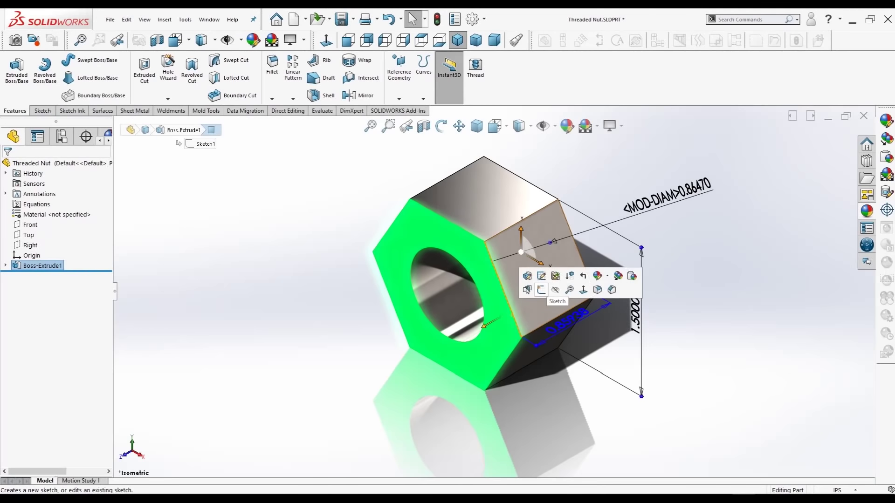
Step: On the nut's front face, sketch a circle from the origin tangent to the hex flats
{"action": "left_click", "coordinate": [541, 290]}
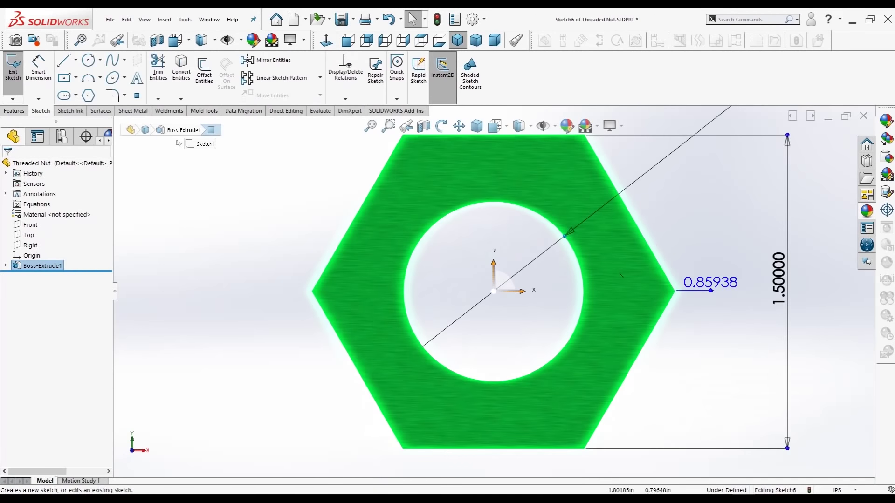
{"action": "left_click", "coordinate": [89, 61]}
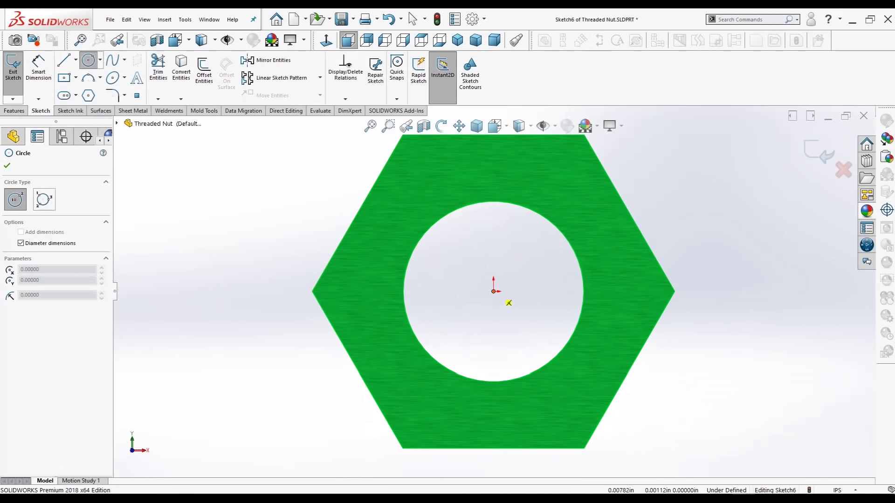
{"action": "left_click", "coordinate": [494, 291]}
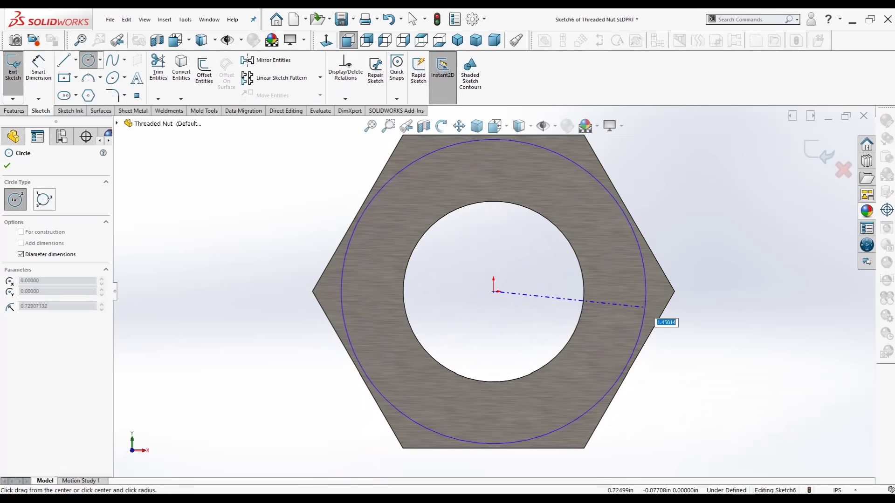
{"action": "left_click", "coordinate": [656, 248]}
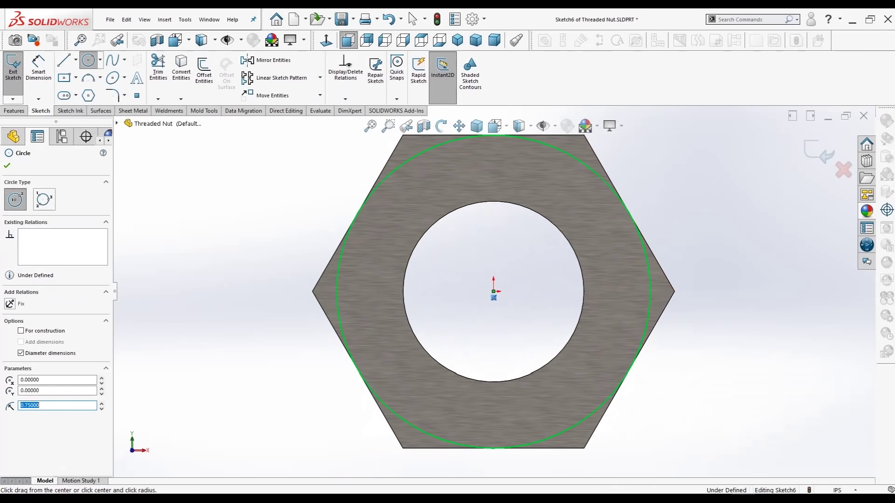
{"action": "key", "text": "Escape"}
Step: Dimension the circle at 1.5 in diameter and exit the sketch
{"action": "left_click", "coordinate": [38, 65]}
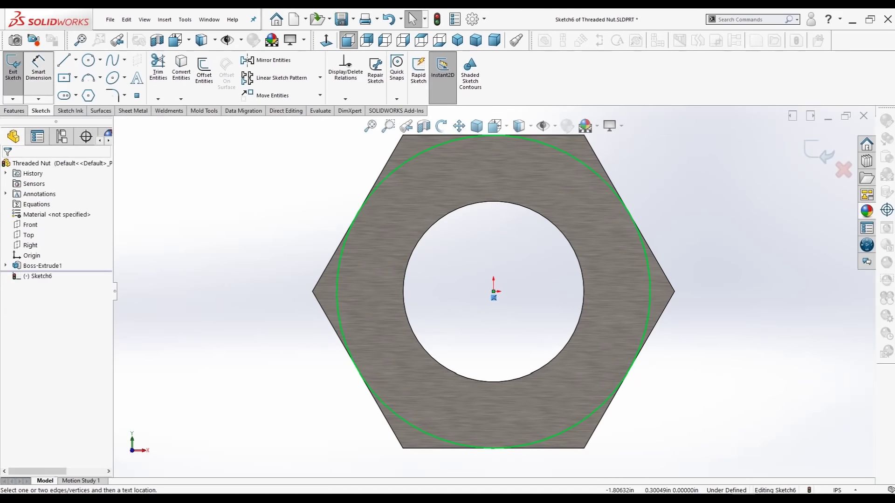
{"action": "left_click", "coordinate": [649, 280]}
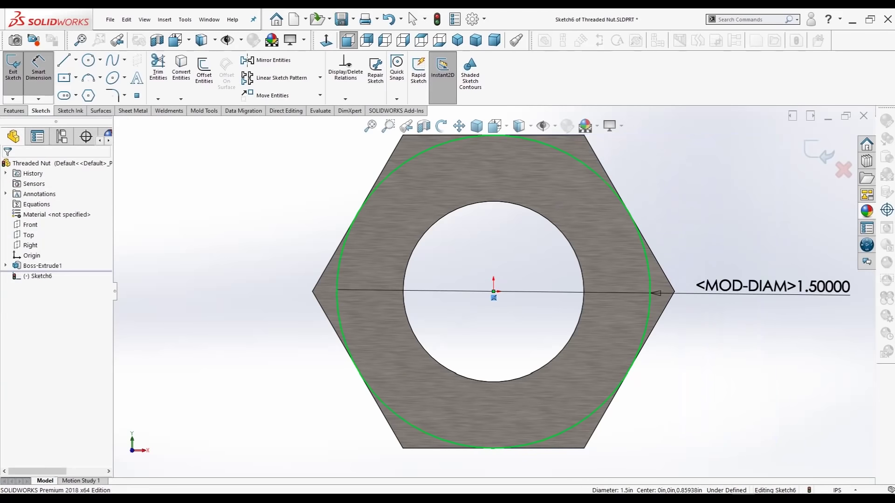
{"action": "left_click", "coordinate": [770, 291]}
{"action": "left_click", "coordinate": [716, 295]}
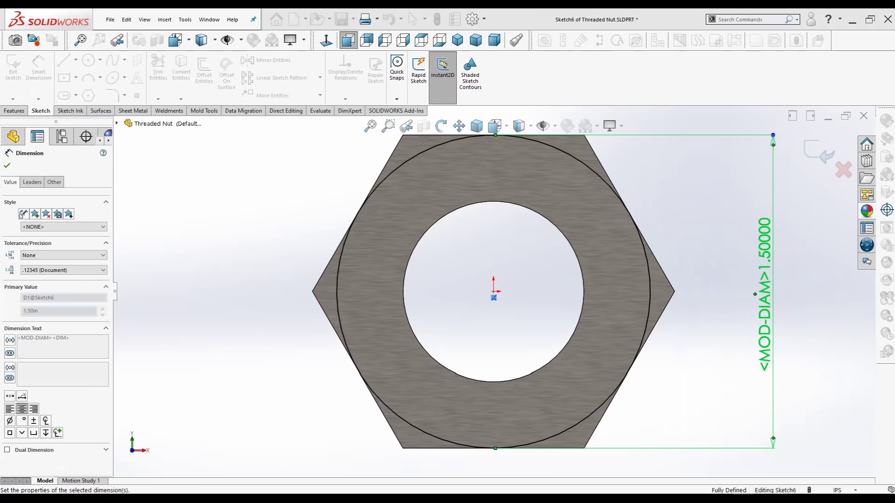
{"action": "key", "text": "Escape"}
{"action": "key", "text": "Escape"}
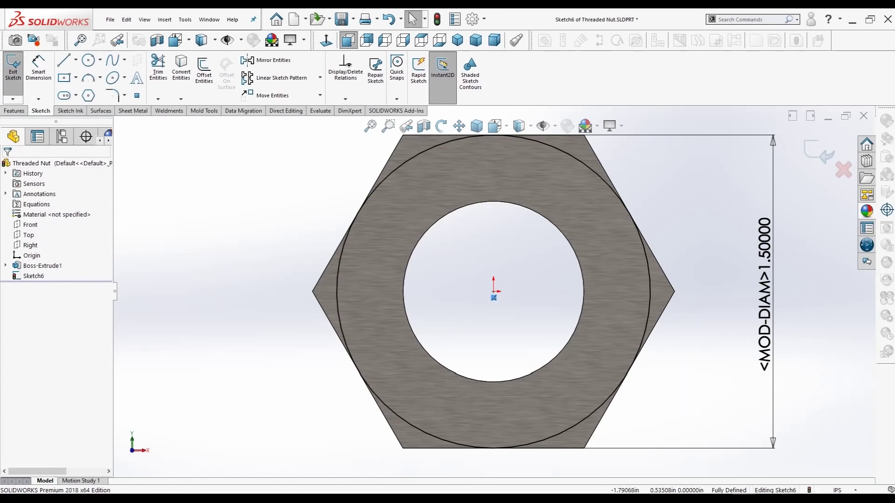
{"action": "key", "text": "ctrl+b"}
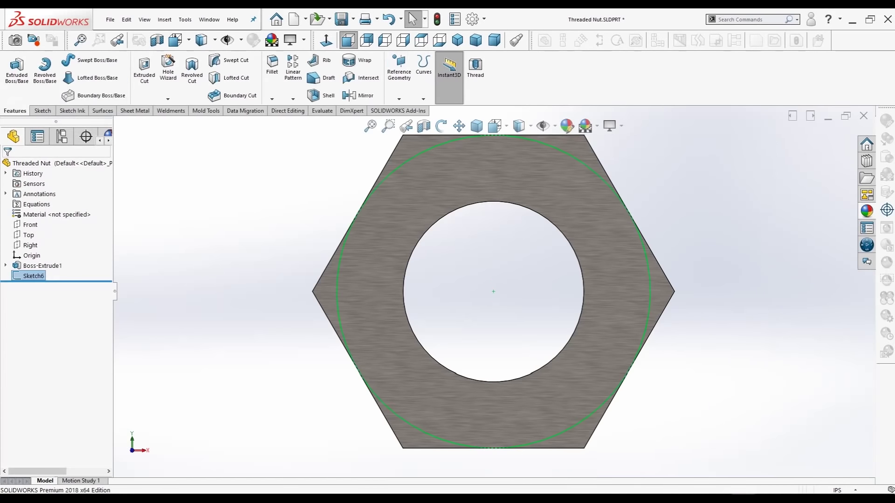
Step: On the Top plane, draw a vertical centerline from the origin down past the nut
{"action": "key", "text": "ctrl+7"}
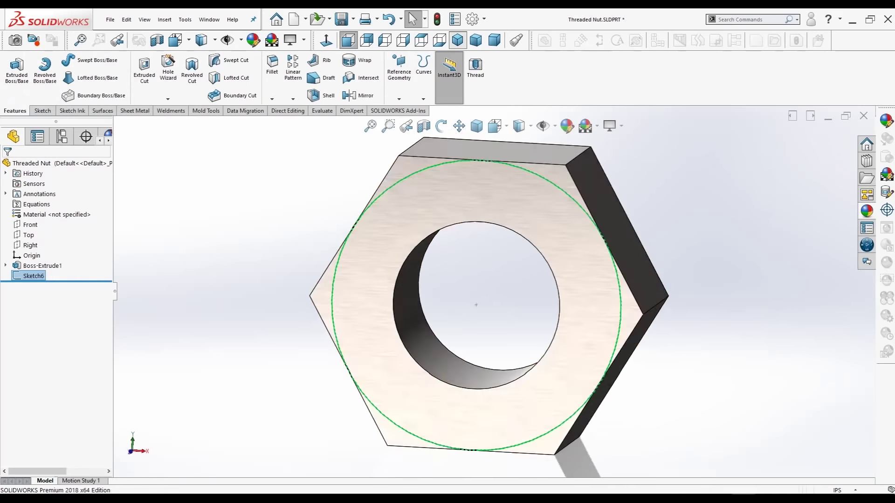
{"action": "left_click", "coordinate": [28, 235]}
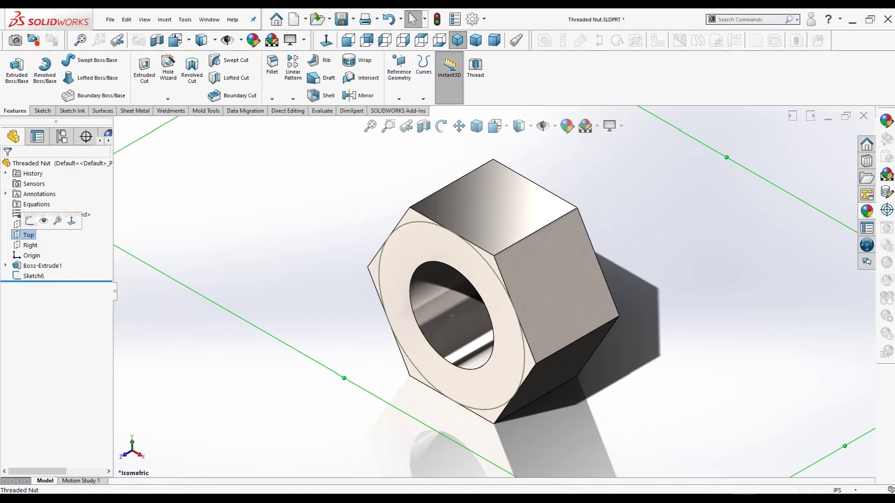
{"action": "left_click", "coordinate": [29, 221]}
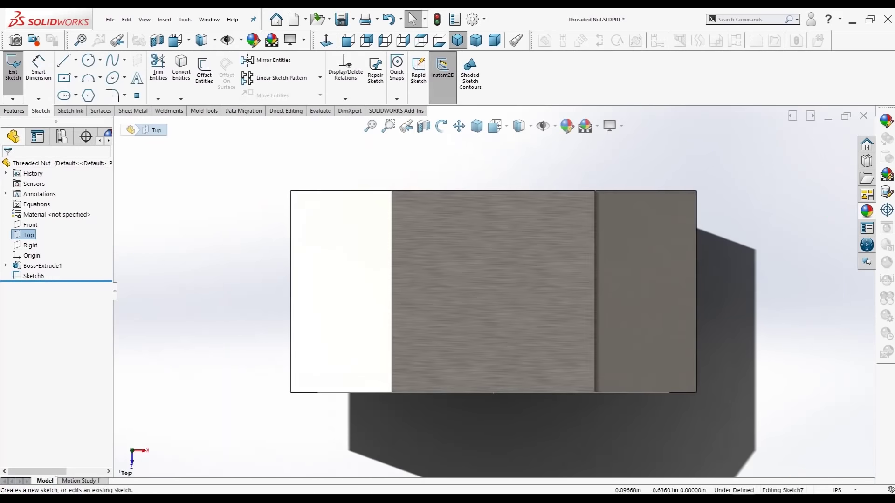
{"action": "left_click", "coordinate": [75, 60]}
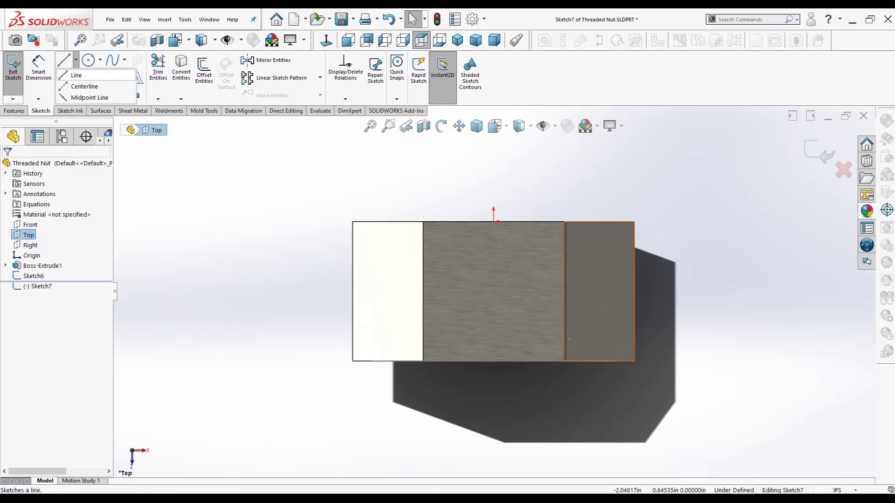
{"action": "left_click", "coordinate": [84, 86]}
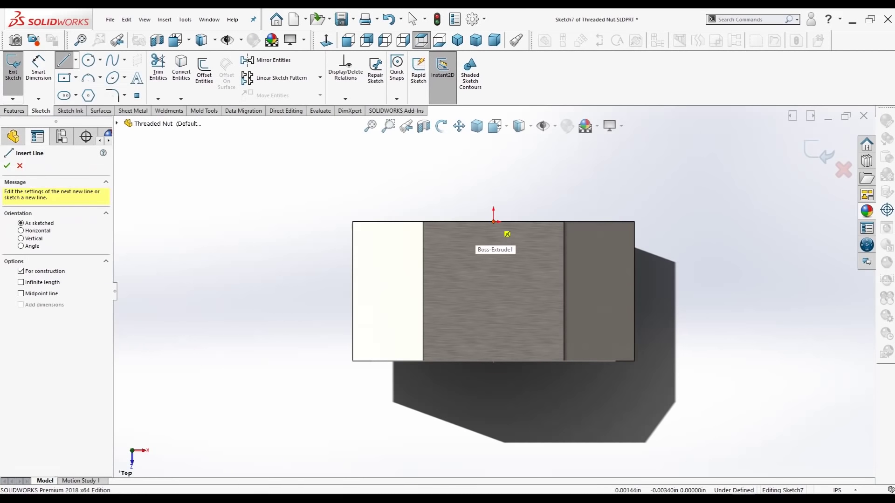
{"action": "left_click", "coordinate": [494, 222]}
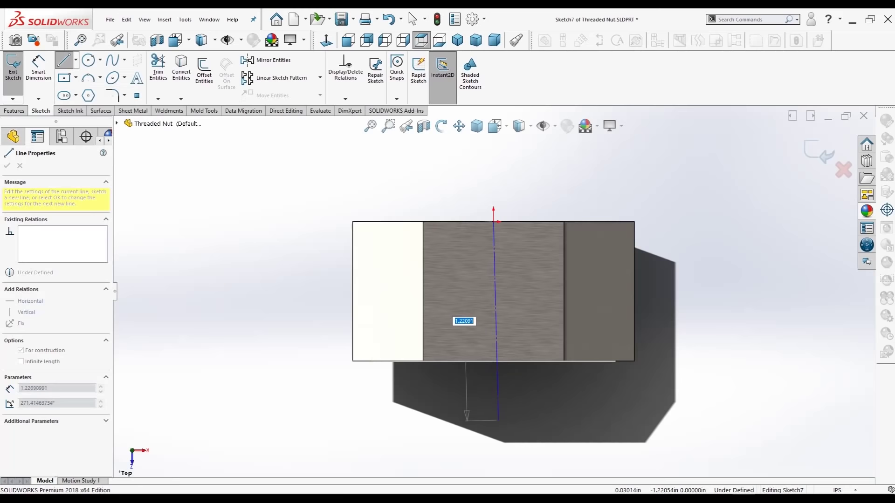
{"action": "left_click", "coordinate": [493, 434]}
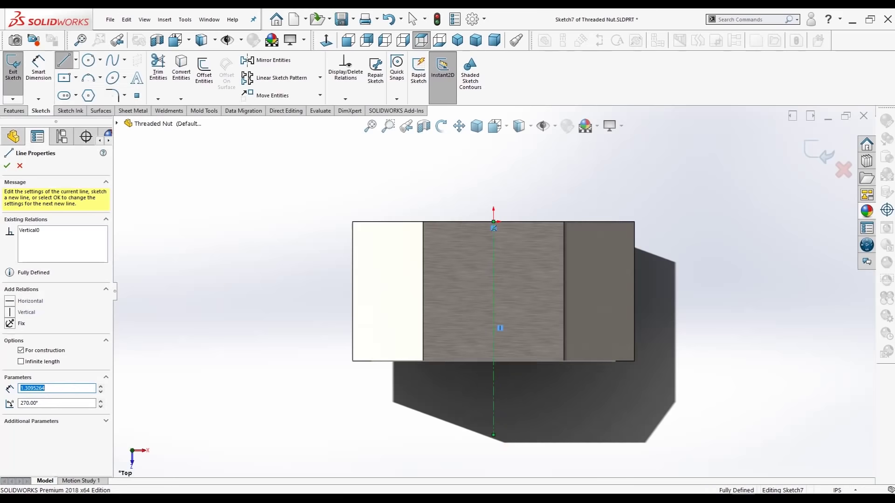
{"action": "key", "text": "Escape"}
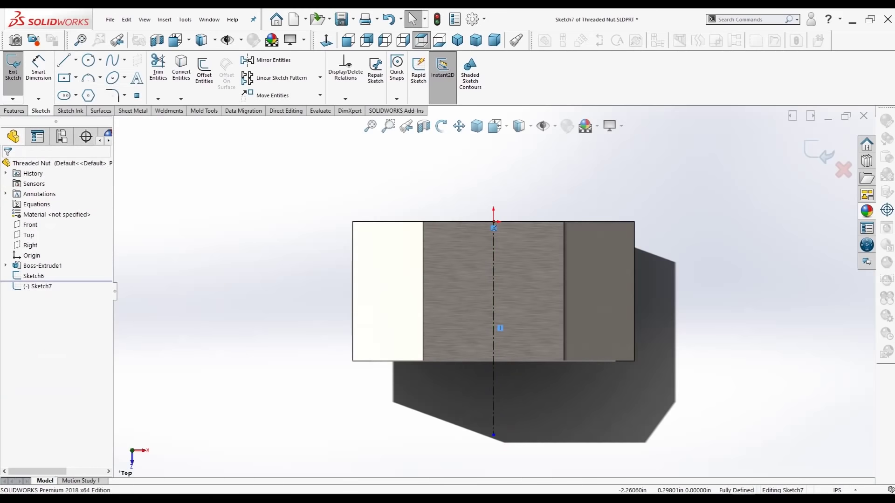
Step: Add a horizontal centerline along the nut's bottom edge to its right
{"action": "key", "text": "Return"}
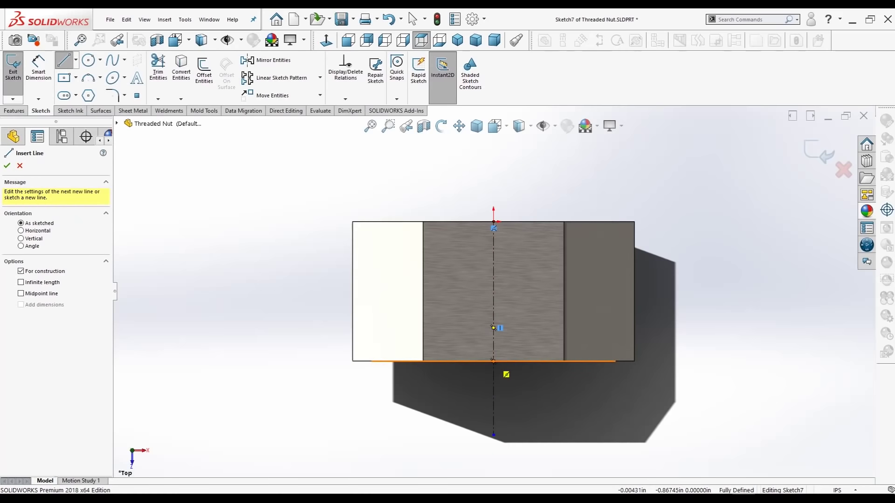
{"action": "left_click", "coordinate": [493, 360]}
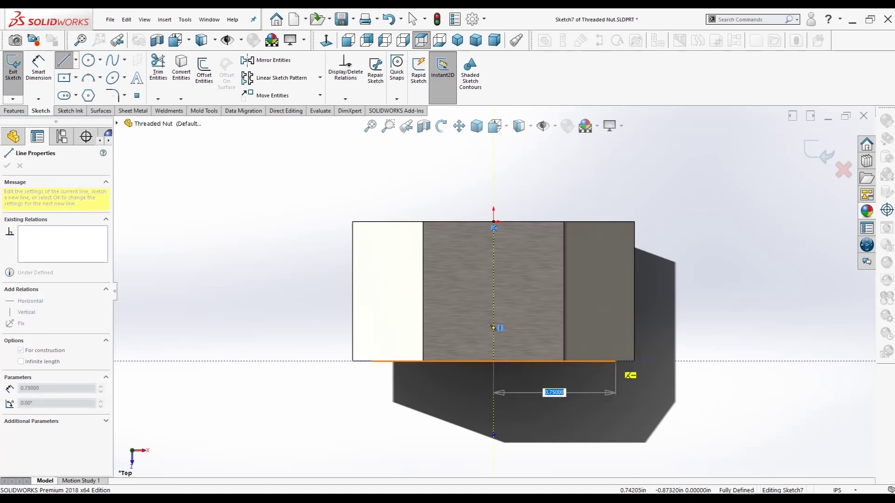
{"action": "left_click", "coordinate": [720, 361]}
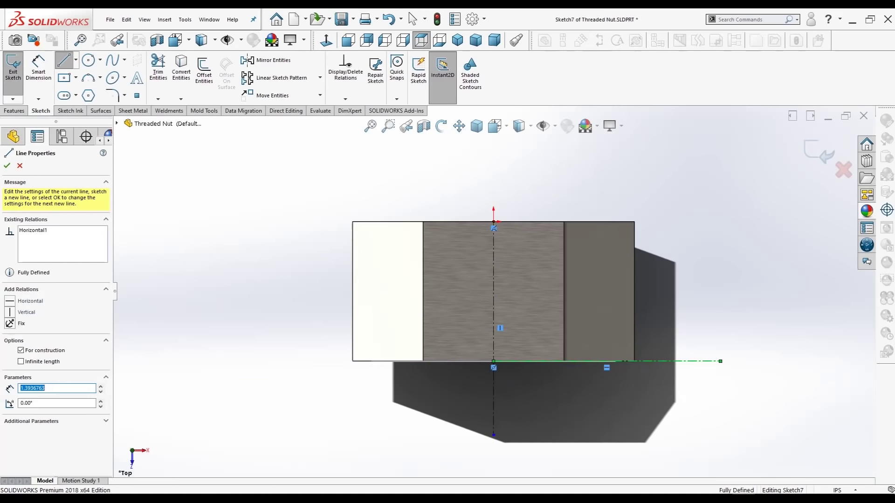
{"action": "key", "text": "Escape"}
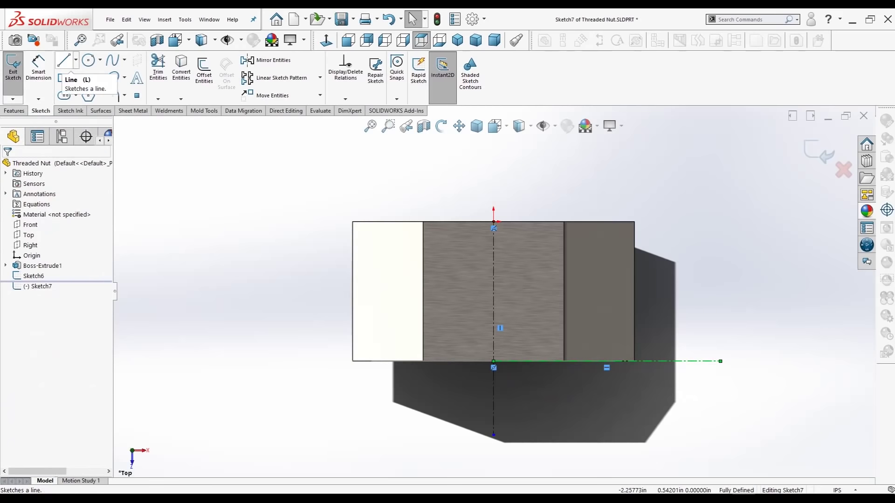
Step: Draw a small closed right triangle on the horizontal centerline at the nut's right edge
{"action": "left_click", "coordinate": [64, 60]}
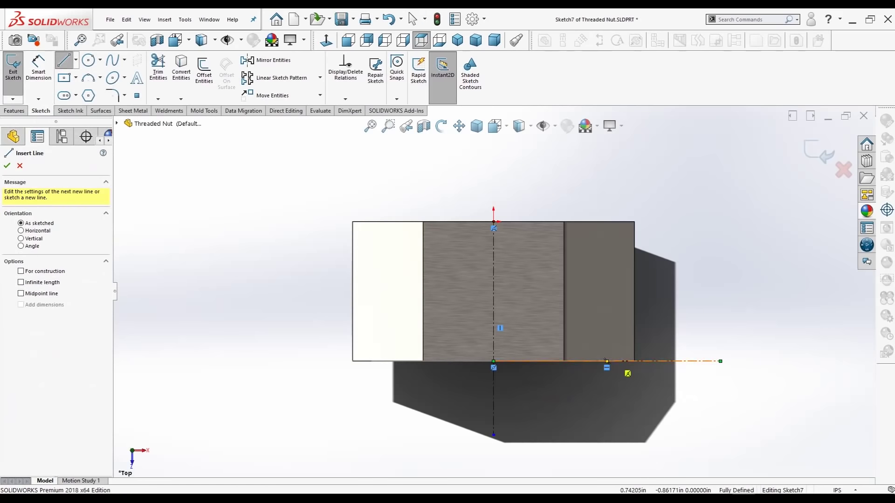
{"action": "left_click", "coordinate": [614, 361]}
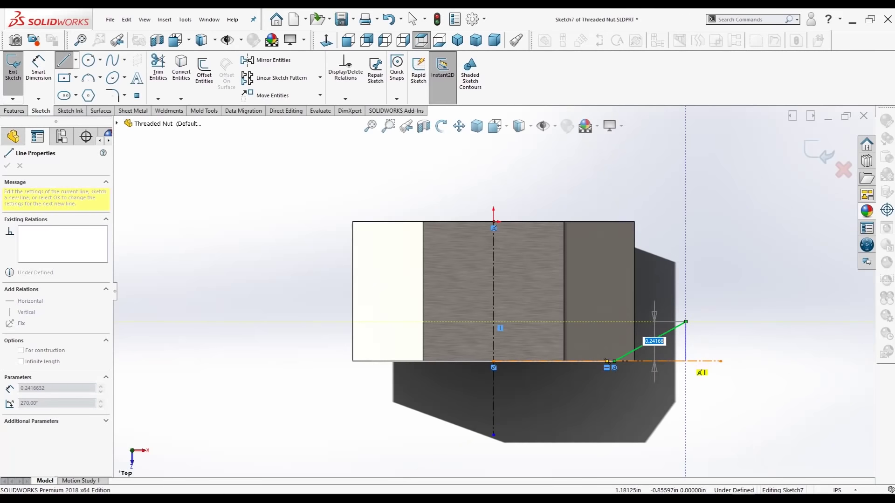
{"action": "left_click", "coordinate": [685, 361]}
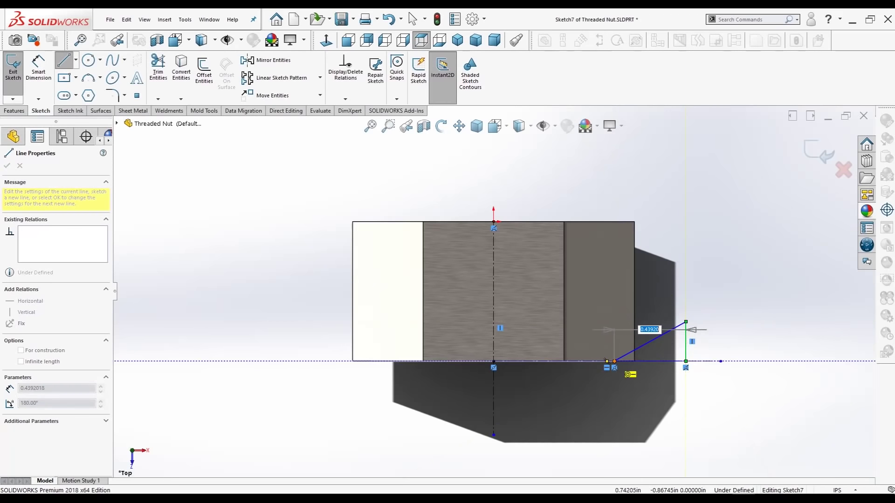
{"action": "left_click", "coordinate": [614, 361]}
{"action": "left_click", "coordinate": [651, 362]}
{"action": "key", "text": "Escape"}
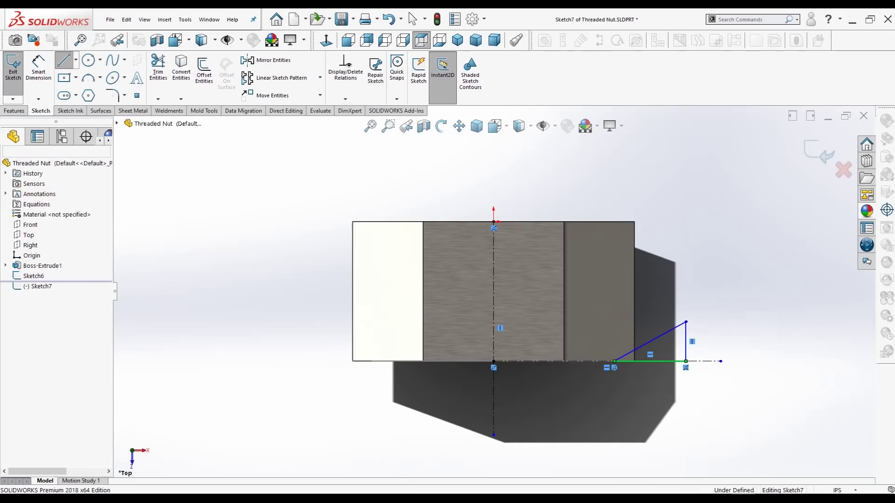
{"action": "scroll", "coordinate": [695, 359], "scroll_direction": "down", "scroll_amount": 1}
{"action": "scroll", "coordinate": [735, 416], "scroll_direction": "down", "scroll_amount": 2}
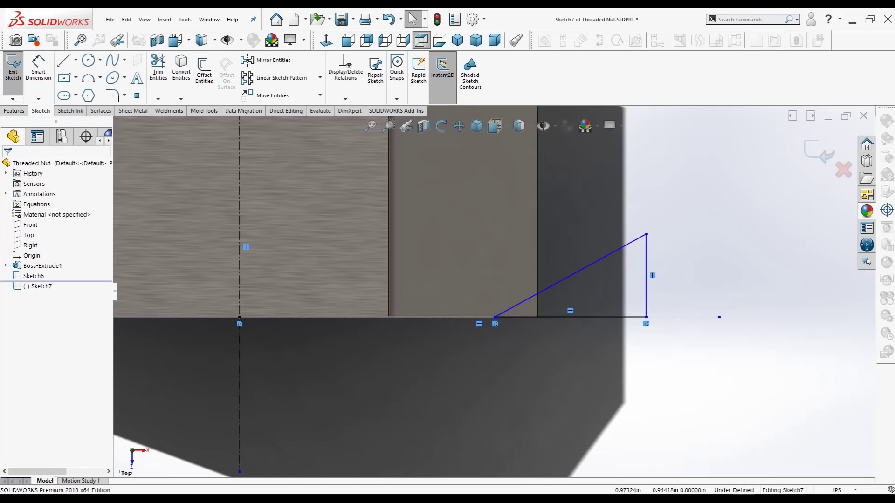
{"action": "scroll", "coordinate": [520, 319], "scroll_direction": "down", "scroll_amount": 1}
{"action": "scroll", "coordinate": [493, 193], "scroll_direction": "up", "scroll_amount": 2}
{"action": "scroll", "coordinate": [502, 280], "scroll_direction": "up", "scroll_amount": 1}
{"action": "scroll", "coordinate": [440, 308], "scroll_direction": "up", "scroll_amount": 3}
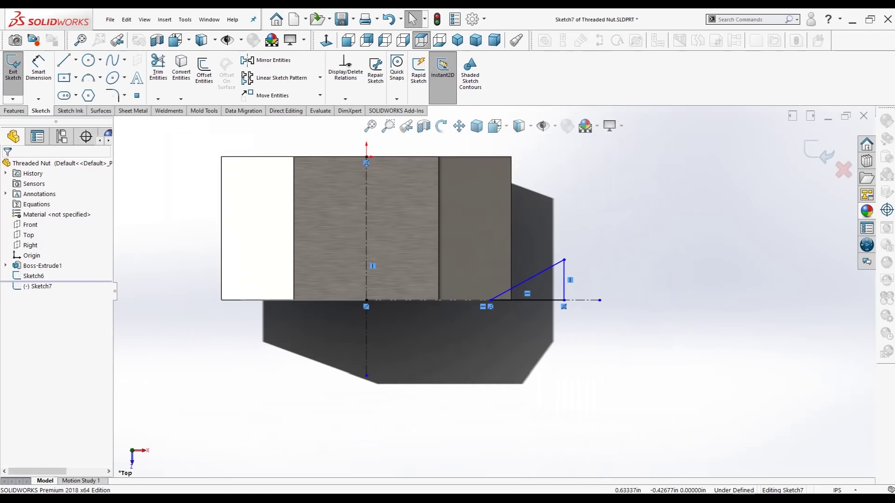
{"action": "scroll", "coordinate": [425, 258], "scroll_direction": "down", "scroll_amount": 3}
Step: Dimension the triangle's base to 0.25 in and its diagonal angle to 30°
{"action": "left_click", "coordinate": [39, 70]}
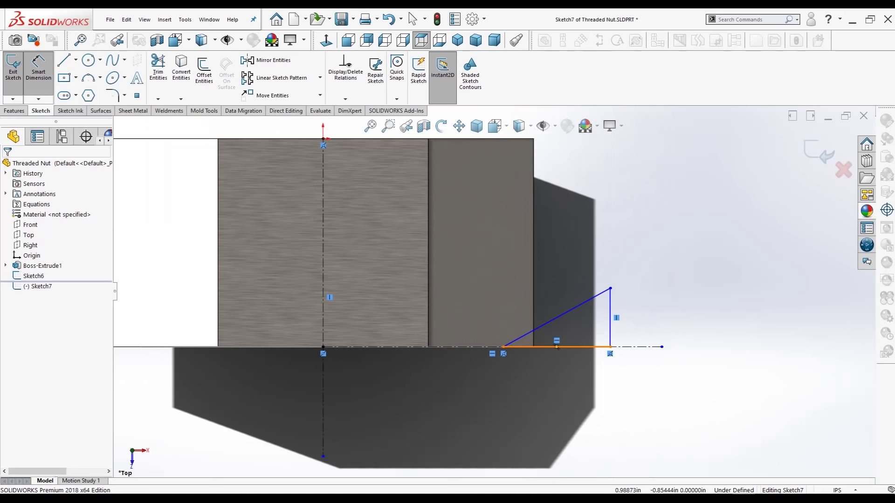
{"action": "left_click", "coordinate": [557, 347]}
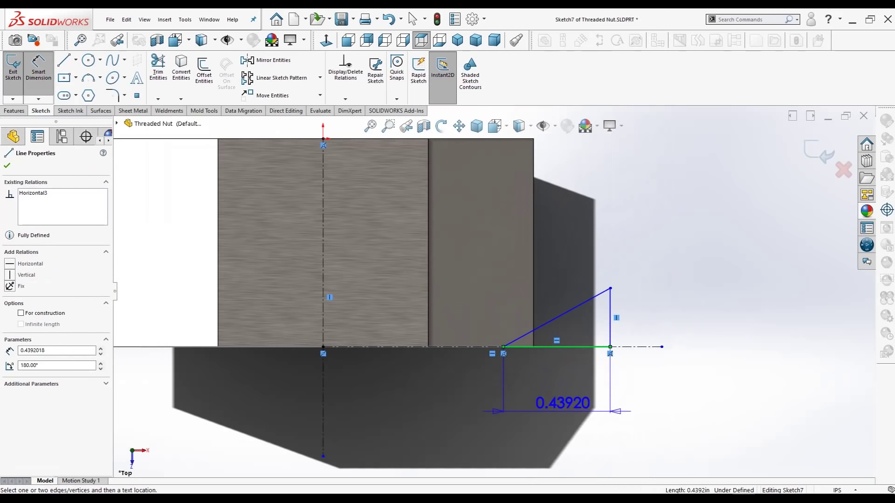
{"action": "left_click", "coordinate": [564, 404]}
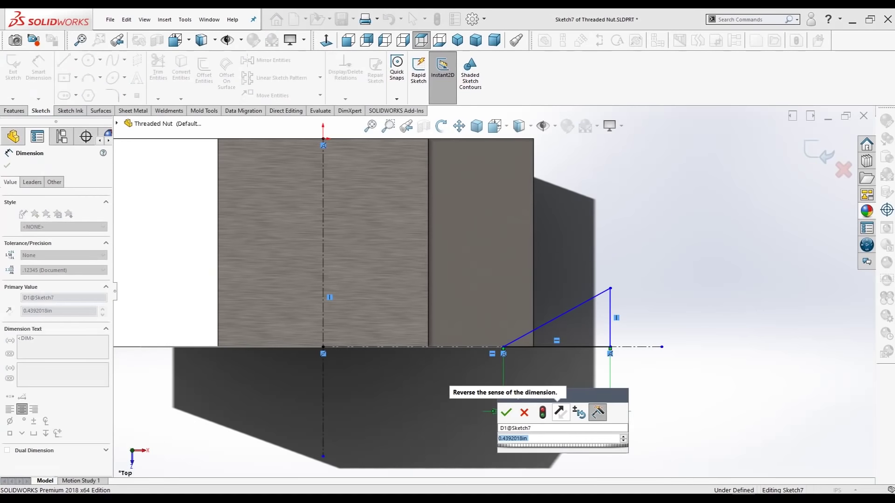
{"action": "type", "text": "="}
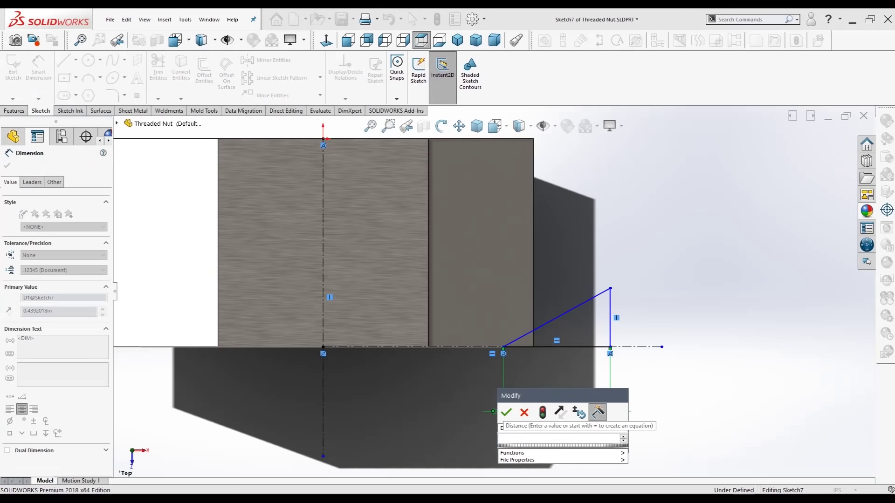
{"action": "key", "text": "Escape"}
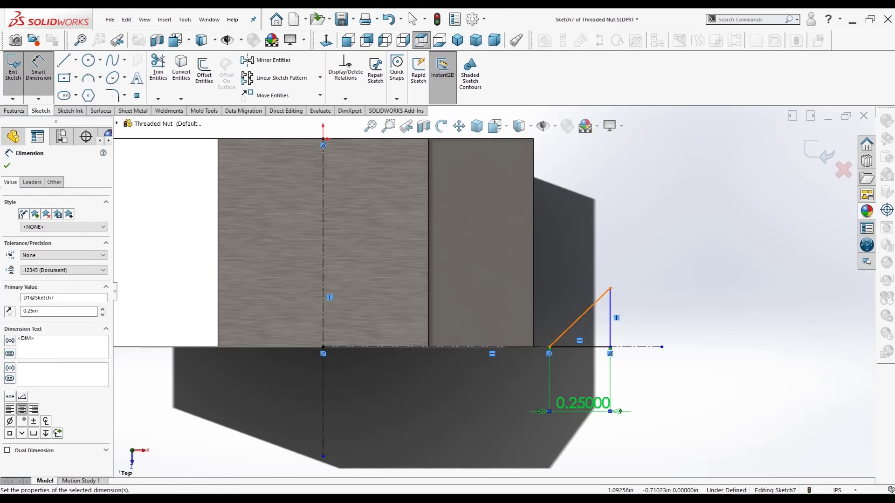
{"action": "left_click", "coordinate": [580, 318]}
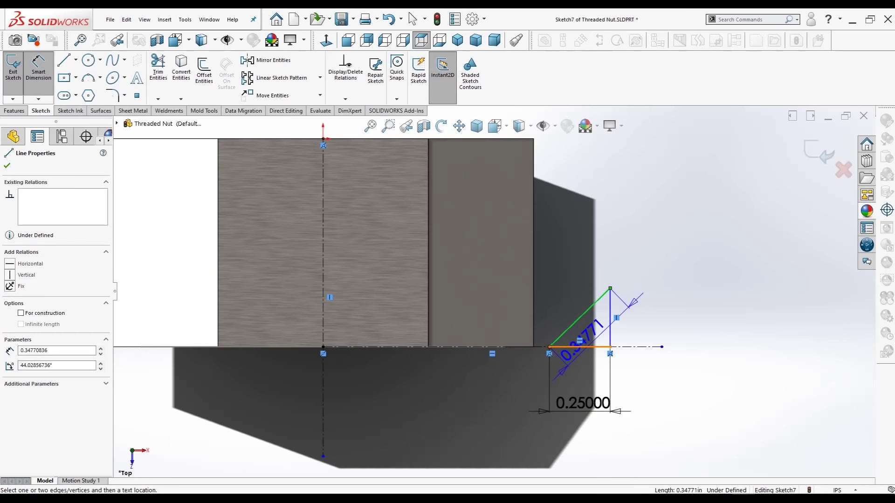
{"action": "left_click", "coordinate": [638, 347]}
{"action": "left_click", "coordinate": [641, 238]}
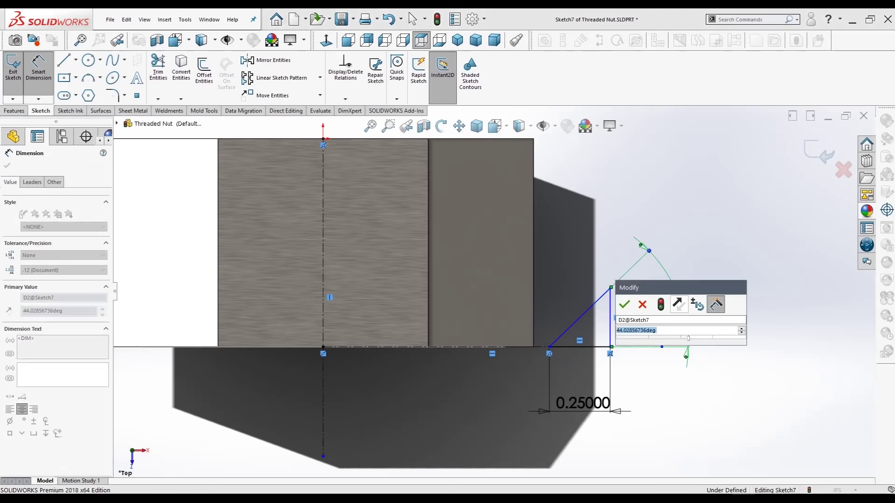
{"action": "type", "text": "30"}
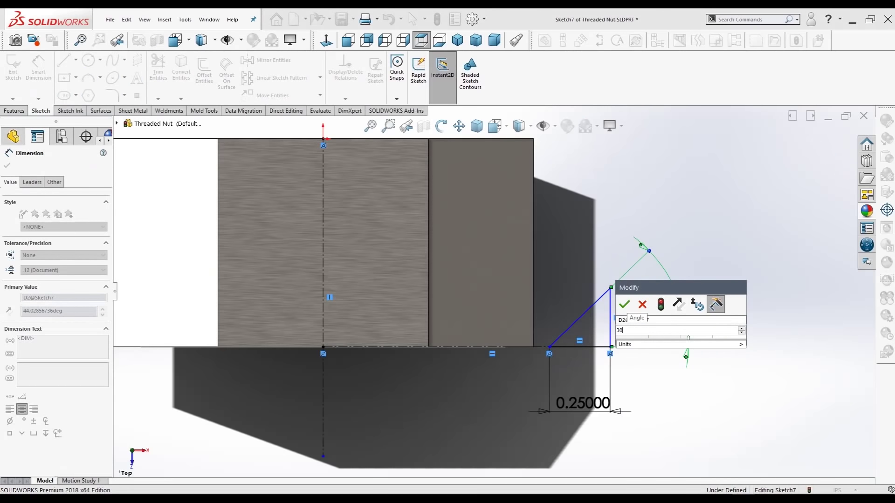
{"action": "key", "text": "Return"}
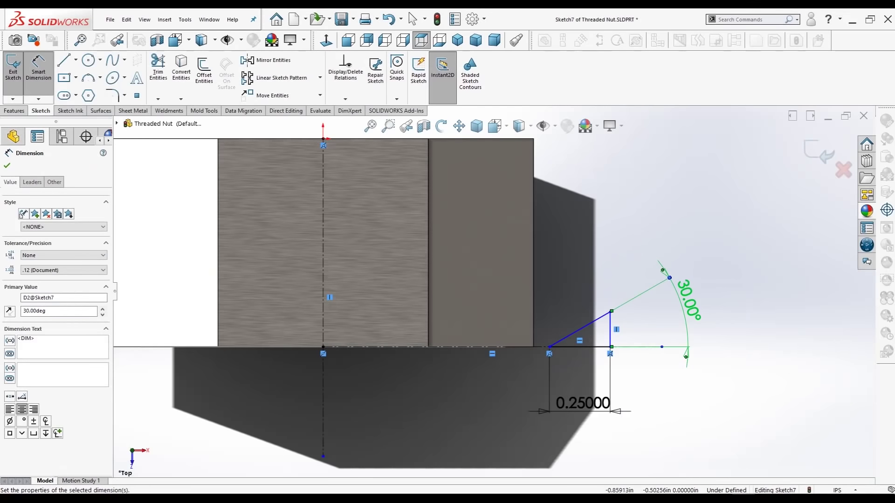
{"action": "key", "text": "Escape"}
Step: Add a Pierce relation between the triangle's corner point and the outer circle
{"action": "mouse_move", "coordinate": [466, 279]}
{"action": "middle_mouse_down"}
{"action": "mouse_move", "coordinate": [466, 242]}
{"action": "mouse_move", "coordinate": [466, 289]}
{"action": "middle_mouse_up"}
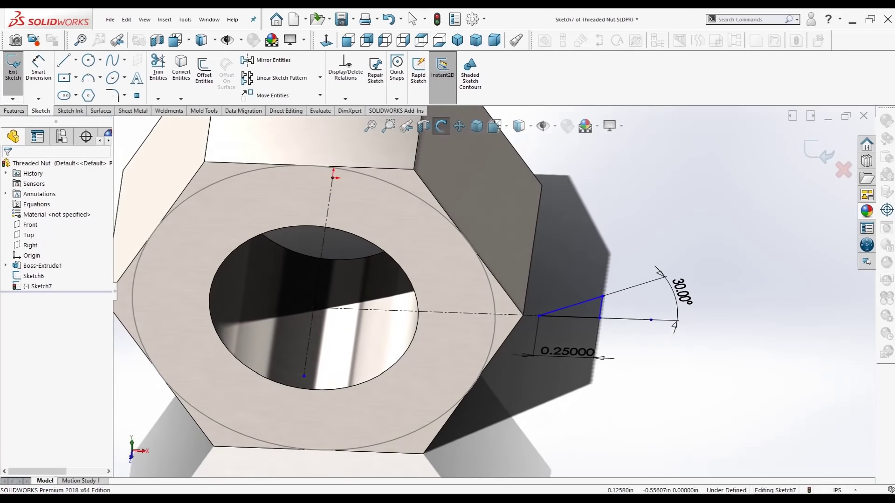
{"action": "left_click", "coordinate": [538, 315]}
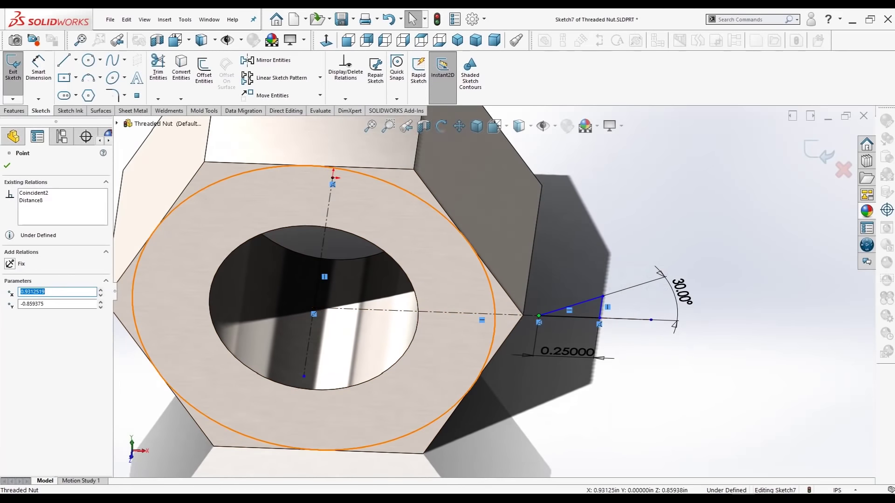
{"action": "left_click", "coordinate": [494, 321], "text": "ctrl"}
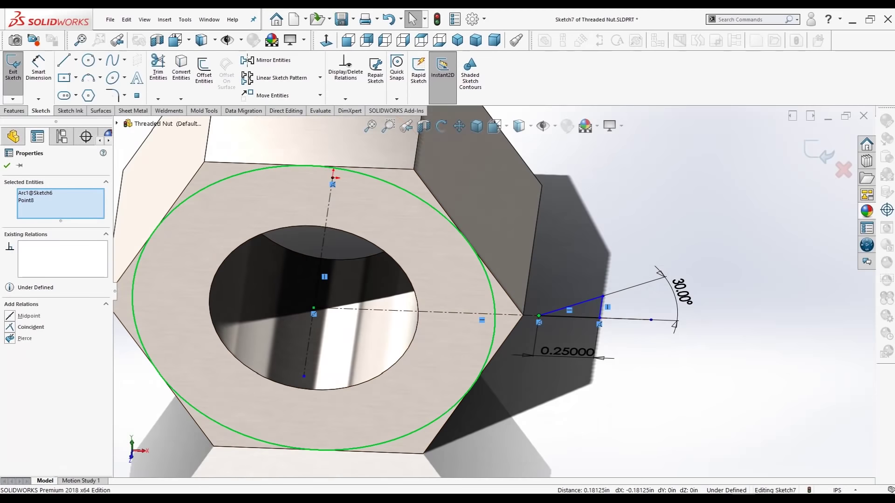
{"action": "left_click", "coordinate": [23, 338]}
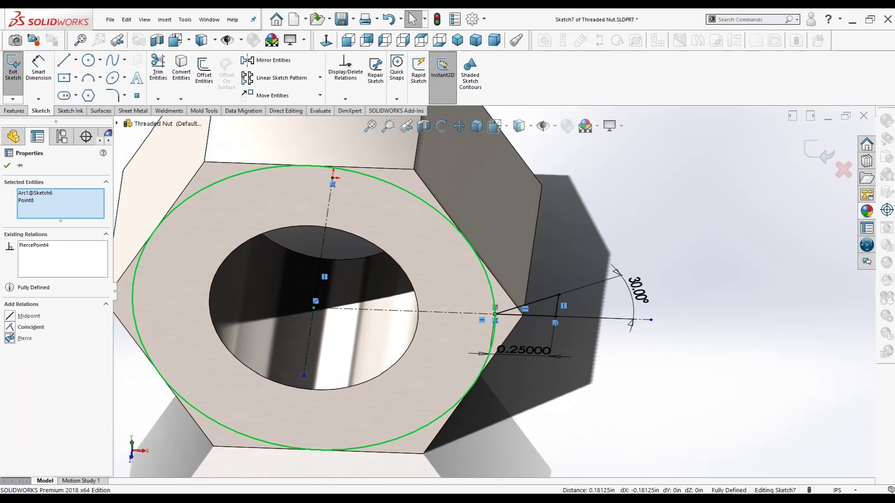
{"action": "key", "text": "Escape"}
Step: Revolve-cut the triangle 360° around the centerline to chamfer the nut's outer corners
{"action": "scroll", "coordinate": [488, 295], "scroll_direction": "down", "scroll_amount": 3}
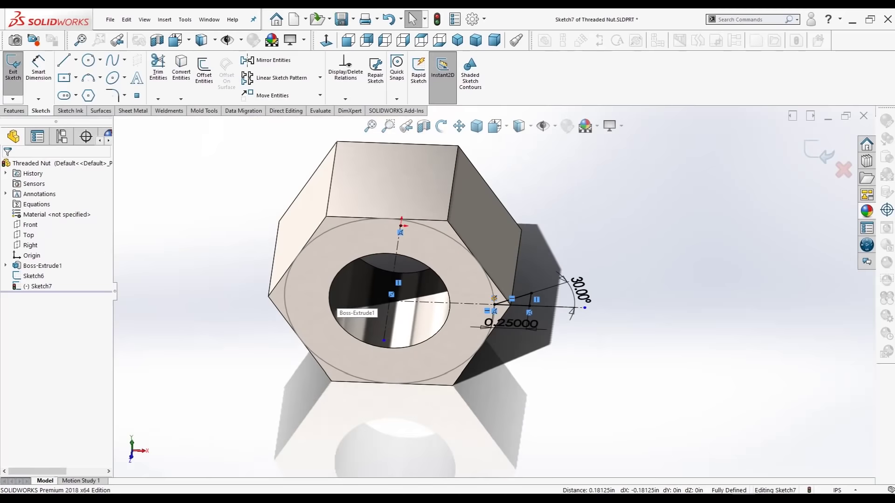
{"action": "scroll", "coordinate": [494, 303], "scroll_direction": "down", "scroll_amount": 1}
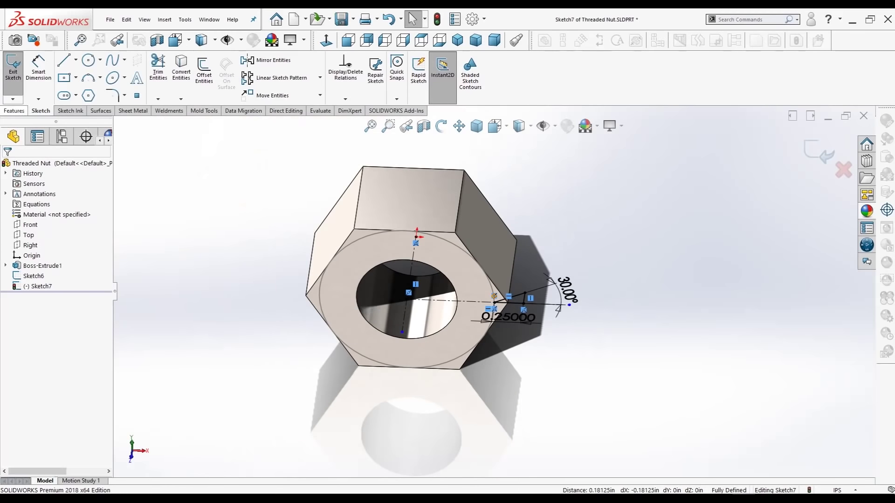
{"action": "left_click", "coordinate": [14, 111]}
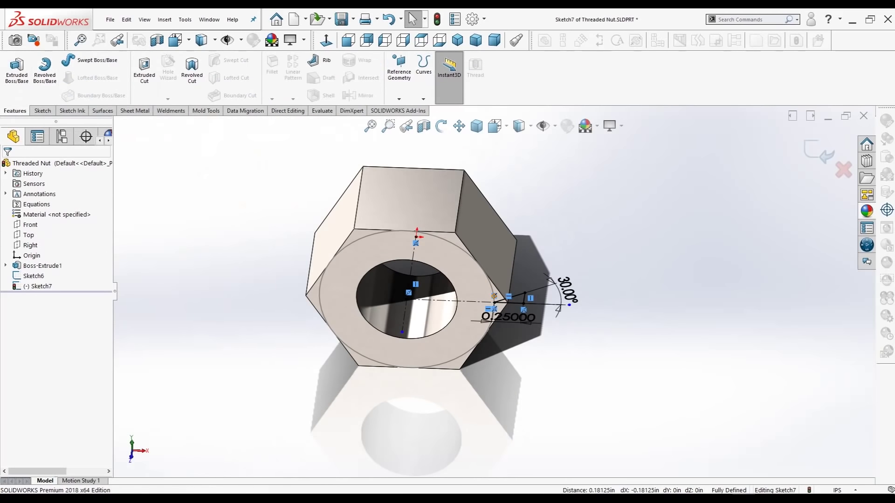
{"action": "left_click", "coordinate": [192, 70]}
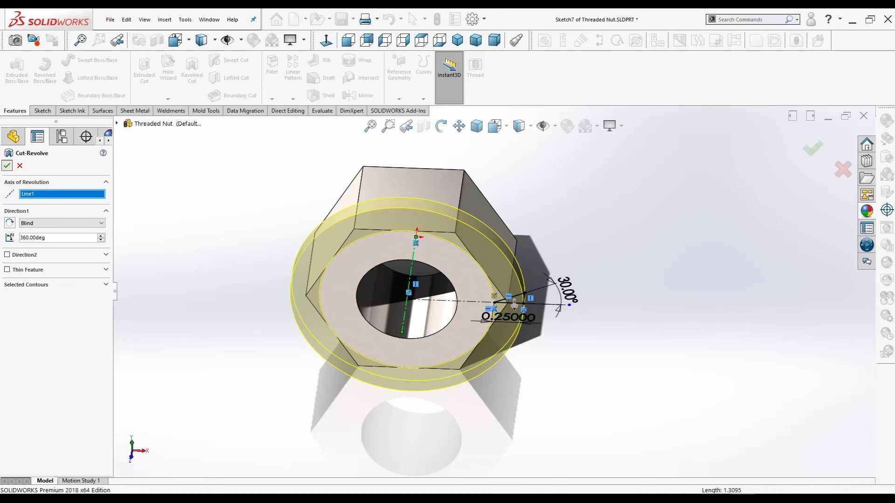
{"action": "left_click", "coordinate": [7, 165]}
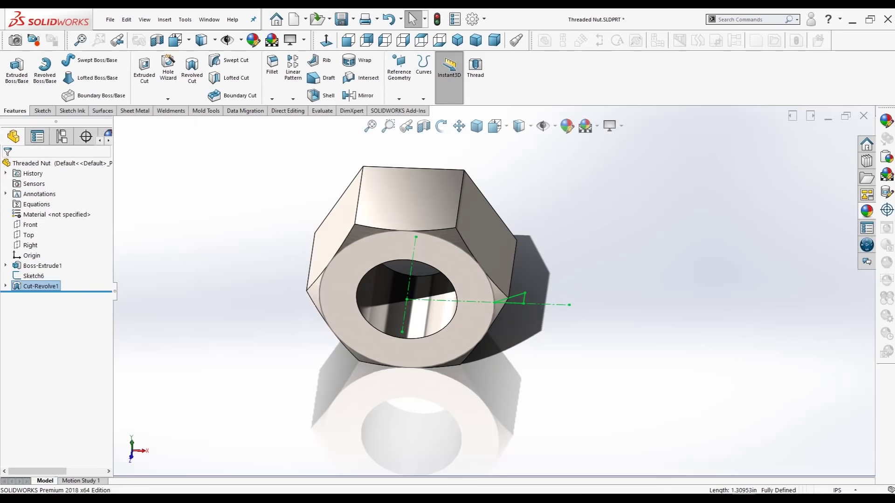
{"action": "middle_click_drag", "start_coordinate": [419, 289], "coordinate": [415, 289]}
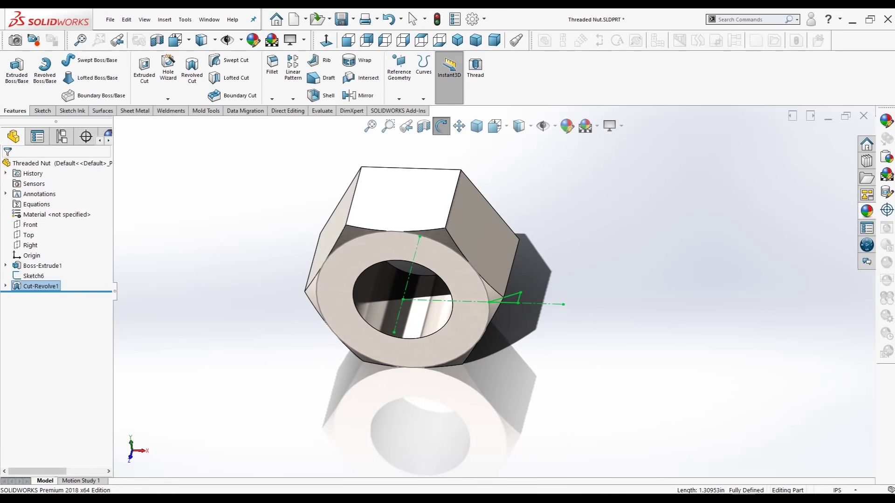
Step: Hide Sketch6 and Sketch7 under Cut-Revolve1 and set the nut to isometric view
{"action": "left_click_drag", "start_coordinate": [419, 288], "coordinate": [406, 289]}
{"action": "left_click", "coordinate": [412, 18]}
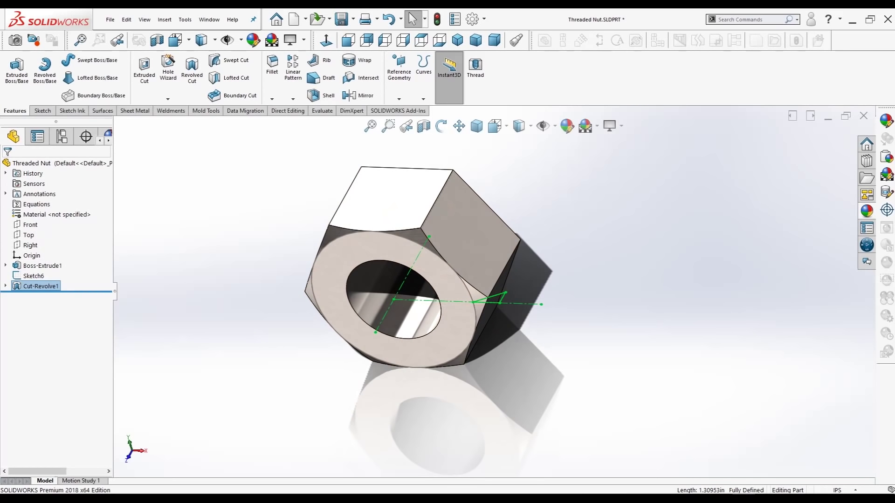
{"action": "left_click", "coordinate": [5, 286]}
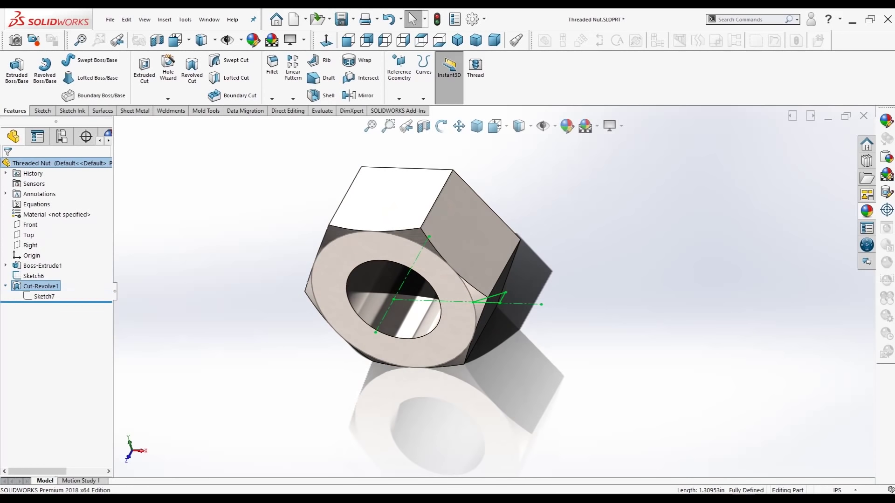
{"action": "left_click", "coordinate": [45, 297]}
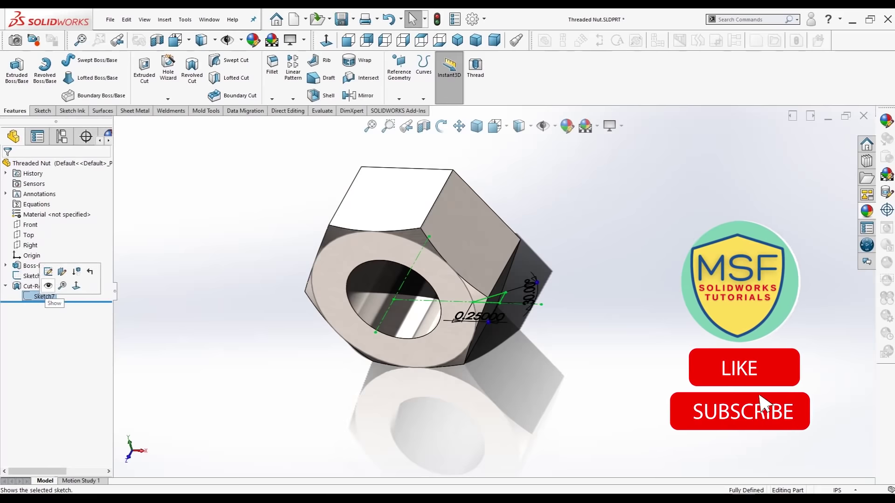
{"action": "left_click", "coordinate": [41, 285]}
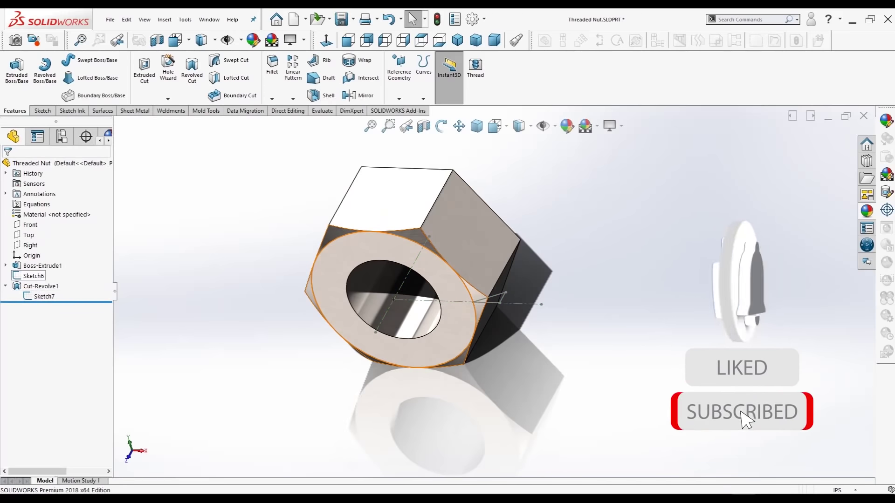
{"action": "left_click", "coordinate": [33, 276]}
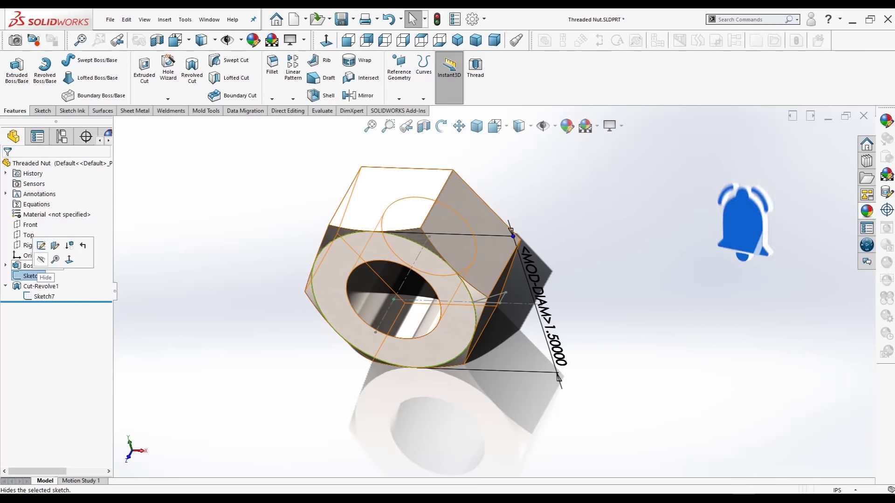
{"action": "left_click", "coordinate": [41, 259]}
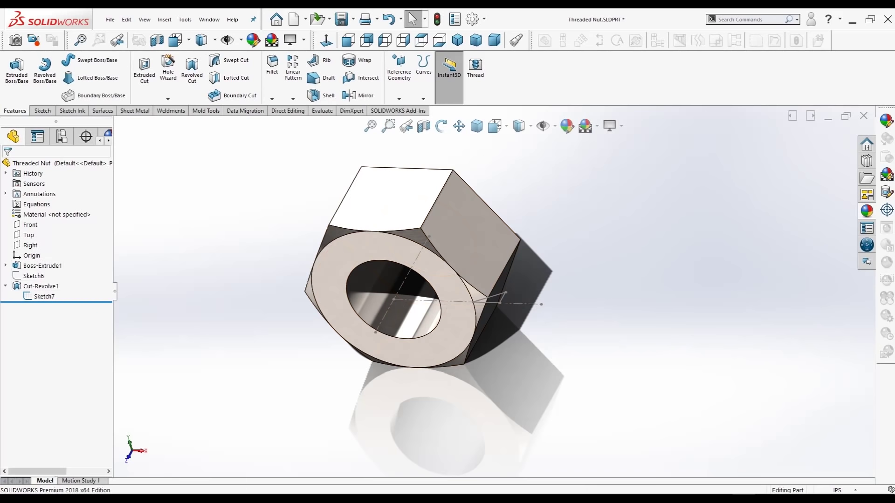
{"action": "left_click", "coordinate": [399, 291]}
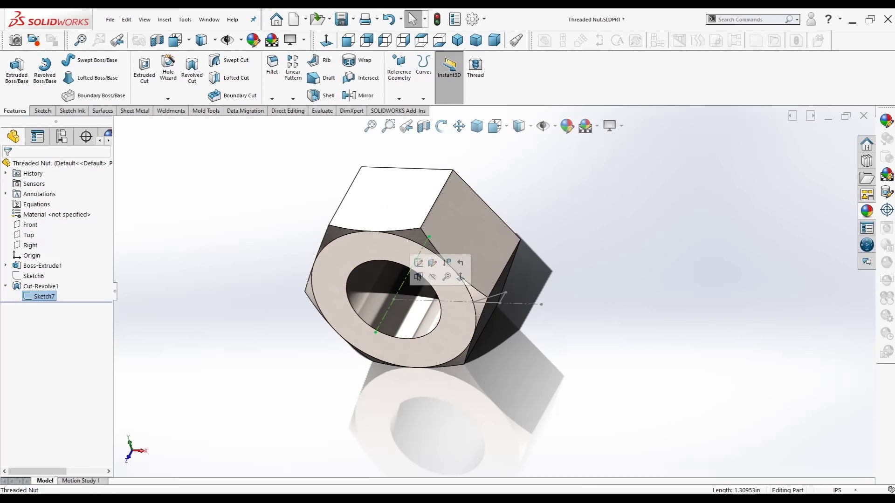
{"action": "key", "text": "Escape"}
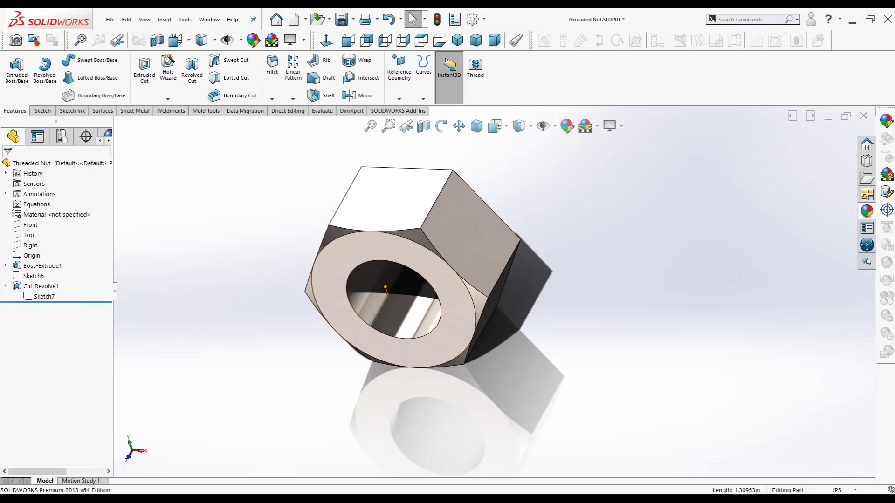
{"action": "middle_click_drag", "start_coordinate": [466, 303], "coordinate": [485, 298]}
{"action": "left_click", "coordinate": [458, 40]}
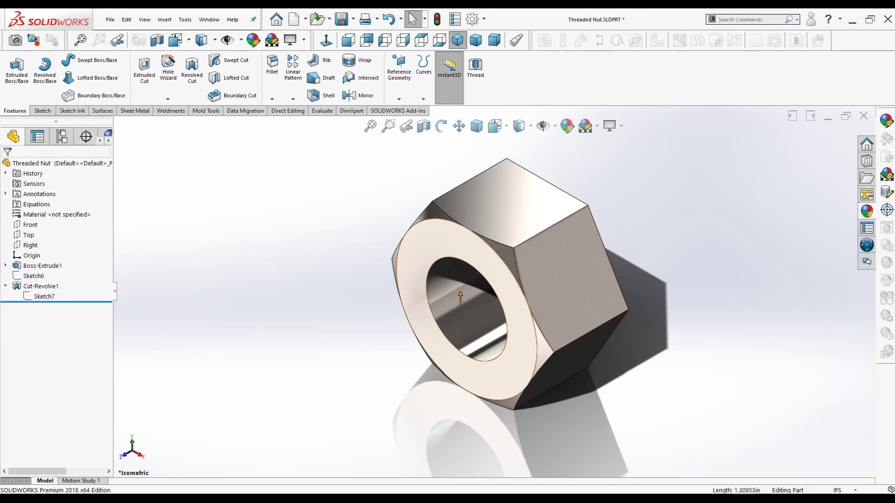
Step: Select the bore's inner edge on both faces of the nut for chamfering
{"action": "left_click", "coordinate": [272, 99]}
{"action": "key", "text": "Escape"}
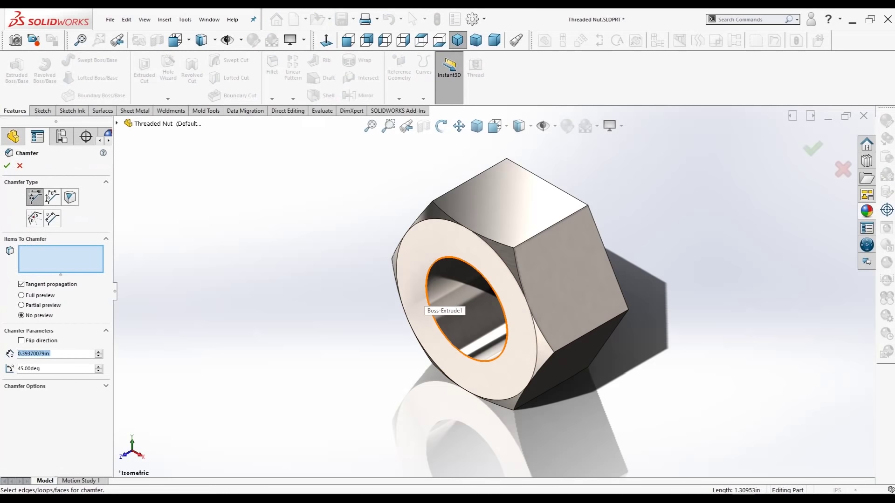
{"action": "left_click", "coordinate": [427, 303]}
{"action": "middle_click_drag", "start_coordinate": [466, 280], "coordinate": [536, 280]}
{"action": "left_click", "coordinate": [561, 231]}
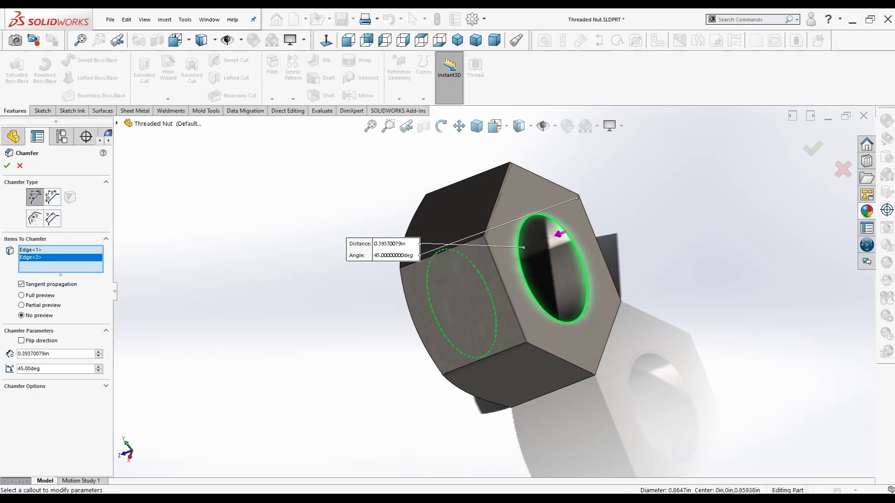
Step: Set the chamfer distance to 0.0767 in at 45°, apply it, and inspect the hole
{"action": "double_click", "coordinate": [33, 353]}
{"action": "key", "text": "BackSpace"}
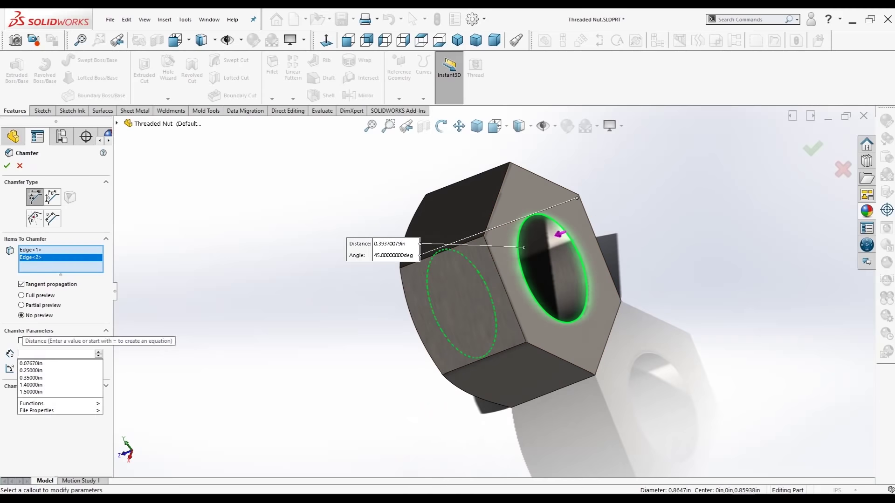
{"action": "type", "text": "."}
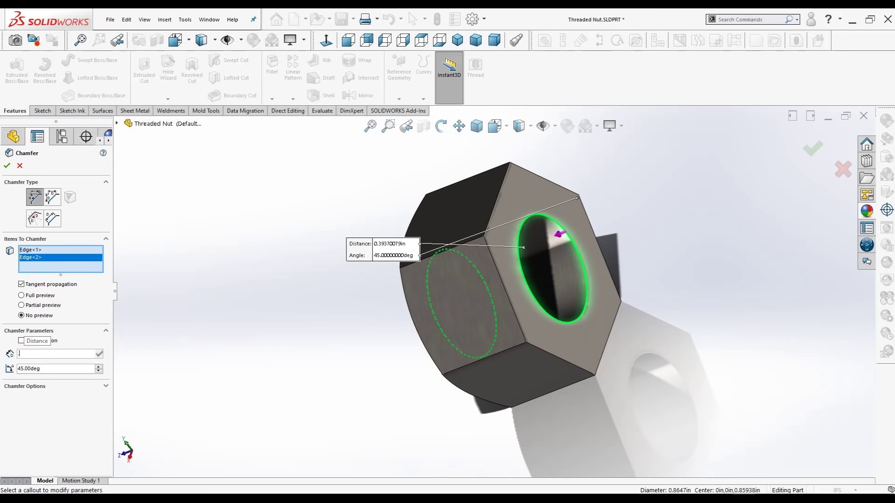
{"action": "type", "text": "0767"}
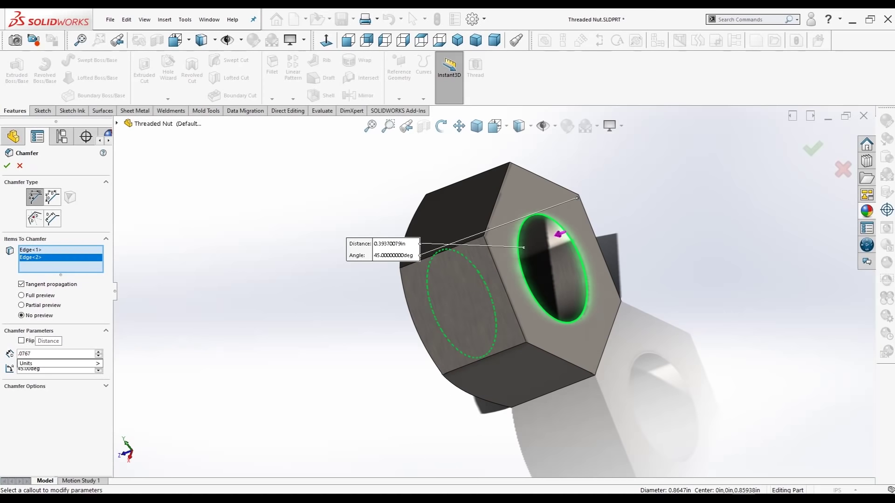
{"action": "type", "text": "0"}
{"action": "key", "text": "Return"}
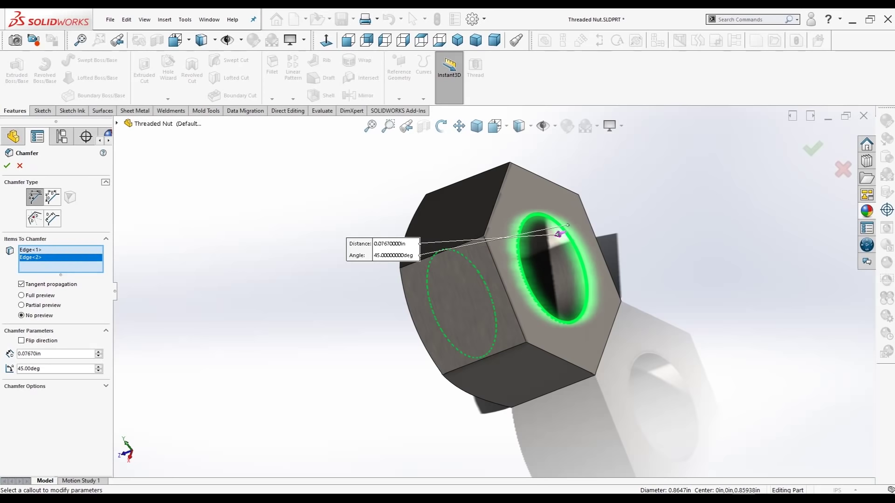
{"action": "left_click", "coordinate": [7, 165]}
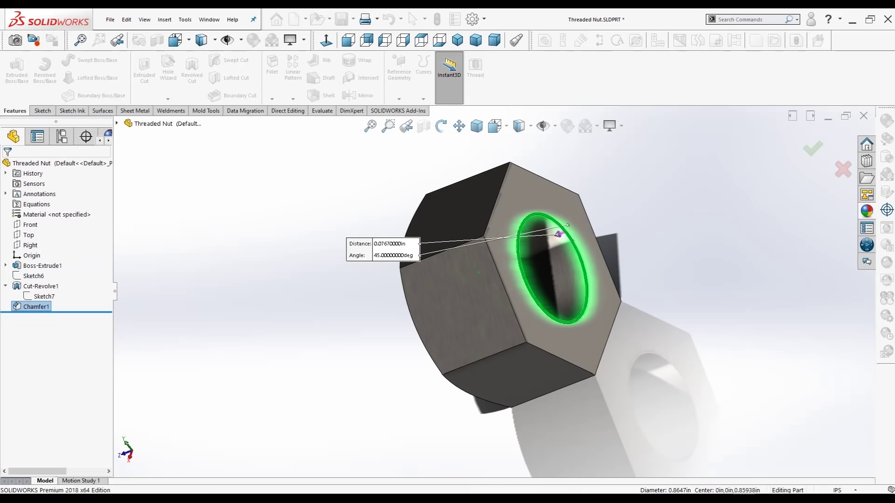
{"action": "middle_click_drag", "start_coordinate": [513, 279], "coordinate": [419, 303]}
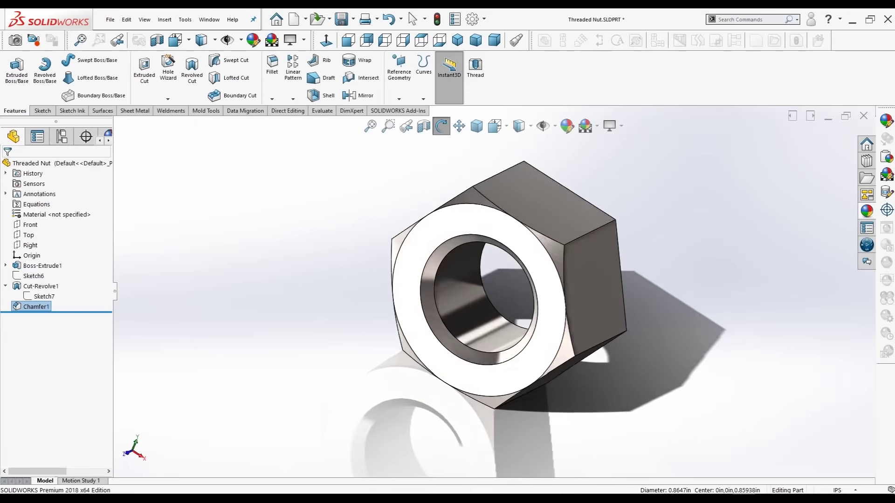
{"action": "middle_click_drag", "start_coordinate": [513, 303], "coordinate": [503, 308]}
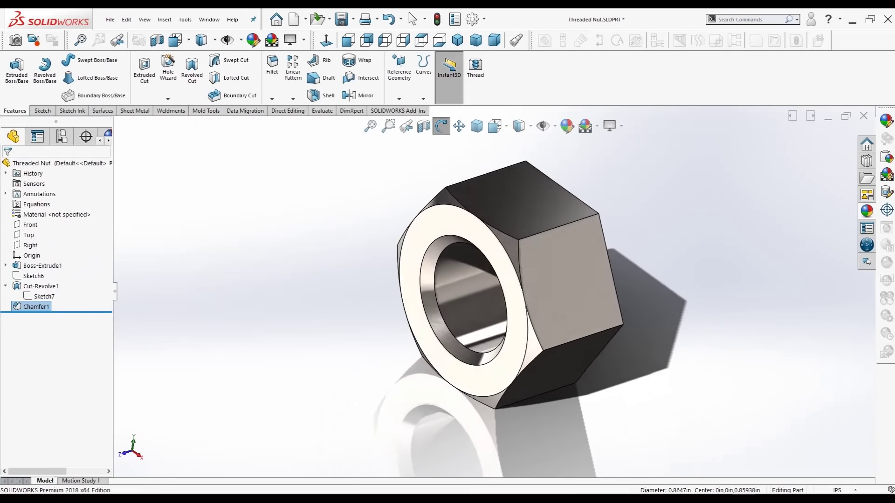
Step: Create Plane1 offset 0.984375 in from the Front plane and view it isometrically
{"action": "left_click", "coordinate": [412, 19]}
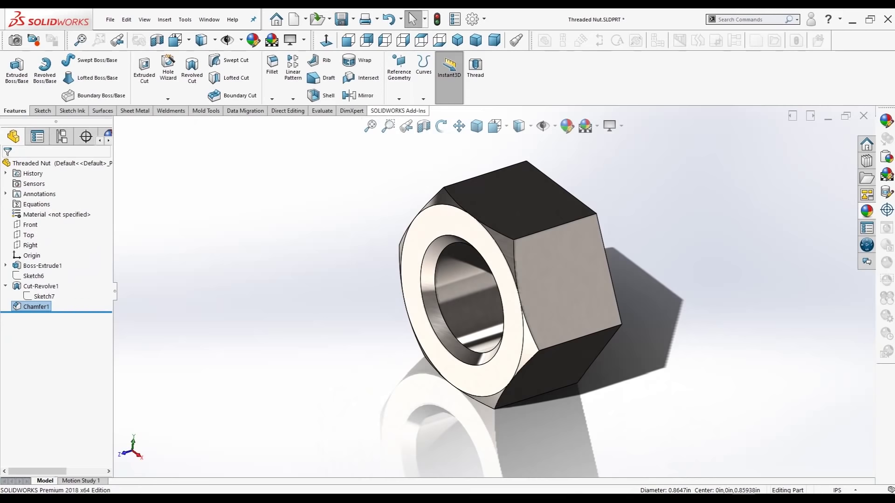
{"action": "left_click", "coordinate": [29, 225]}
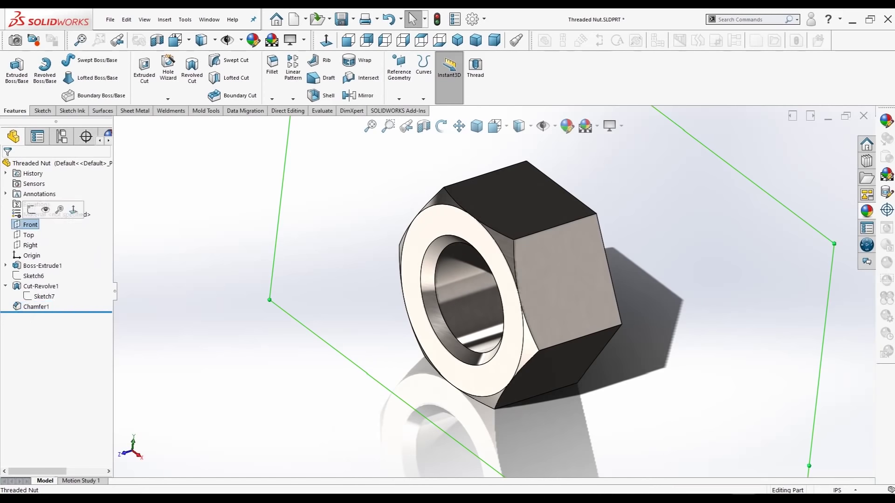
{"action": "mouse_move", "coordinate": [466, 280]}
{"action": "middle_mouse_down"}
{"action": "mouse_move", "coordinate": [536, 289]}
{"action": "mouse_move", "coordinate": [466, 210]}
{"action": "middle_mouse_up"}
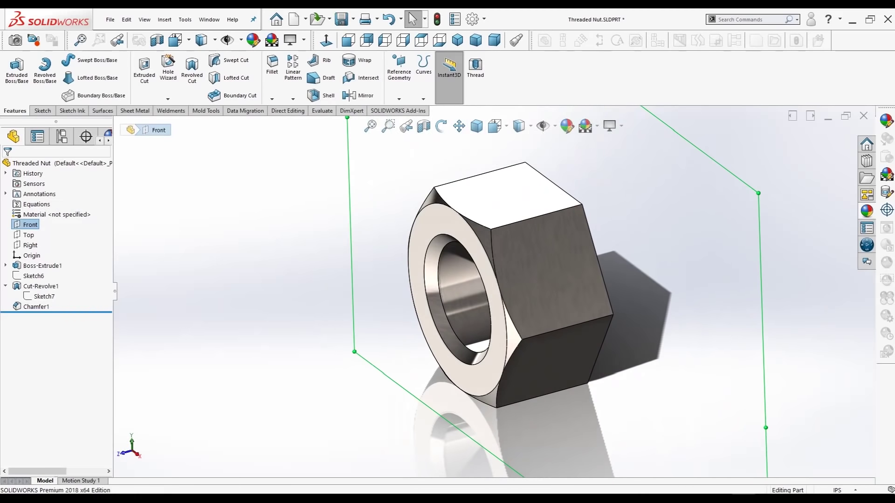
{"action": "left_click", "coordinate": [399, 99]}
{"action": "key", "text": "Escape"}
{"action": "type", "text": ".984375"}
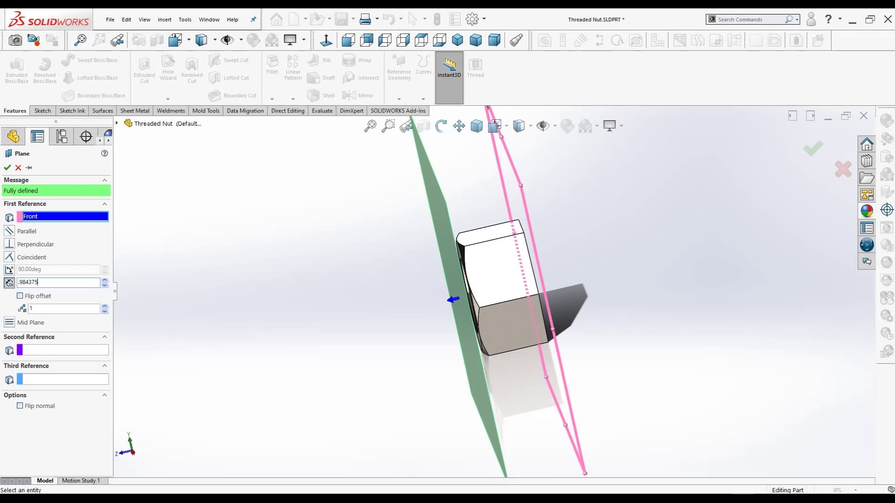
{"action": "key", "text": "Return"}
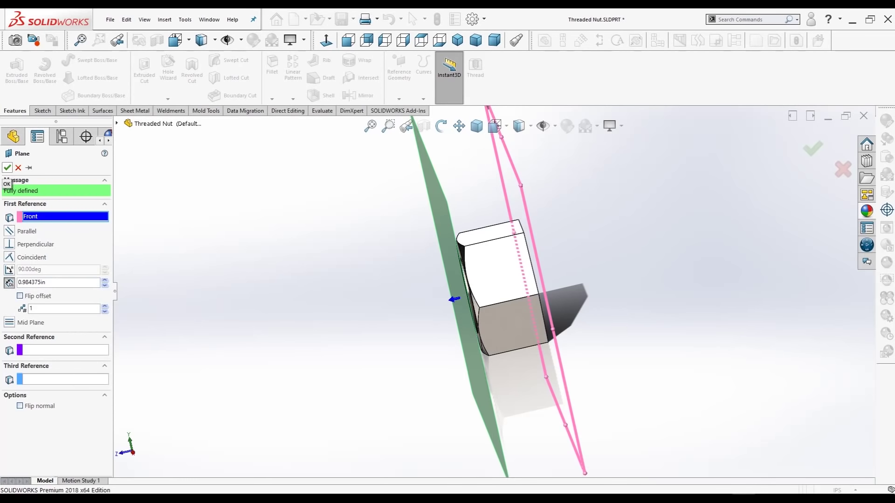
{"action": "key", "text": "Return"}
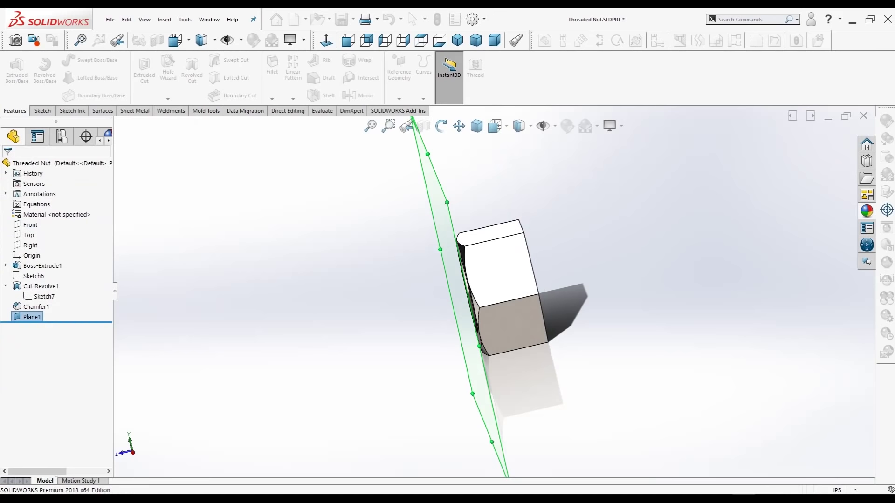
{"action": "key", "text": "ctrl+7"}
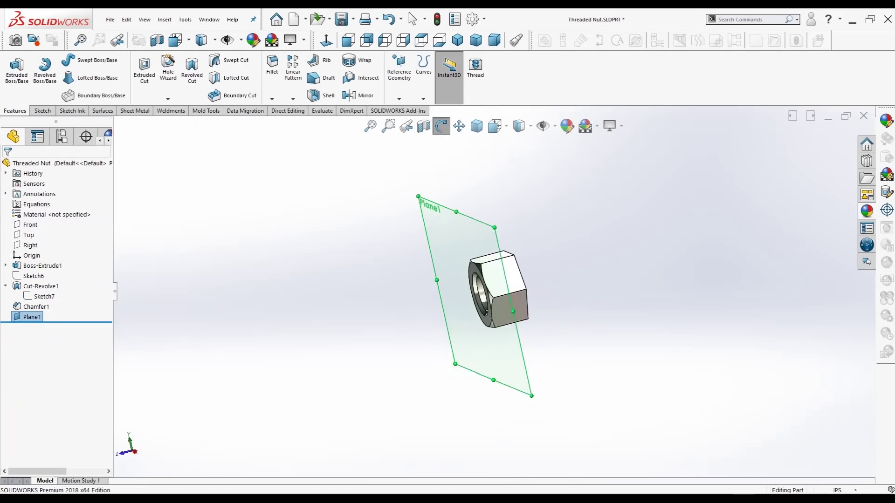
{"action": "left_click_drag", "start_coordinate": [466, 280], "coordinate": [536, 279]}
Step: Convert the nut's bore edge into a 0.8647 in diameter circle in the Plane1 sketch
{"action": "left_click", "coordinate": [412, 18]}
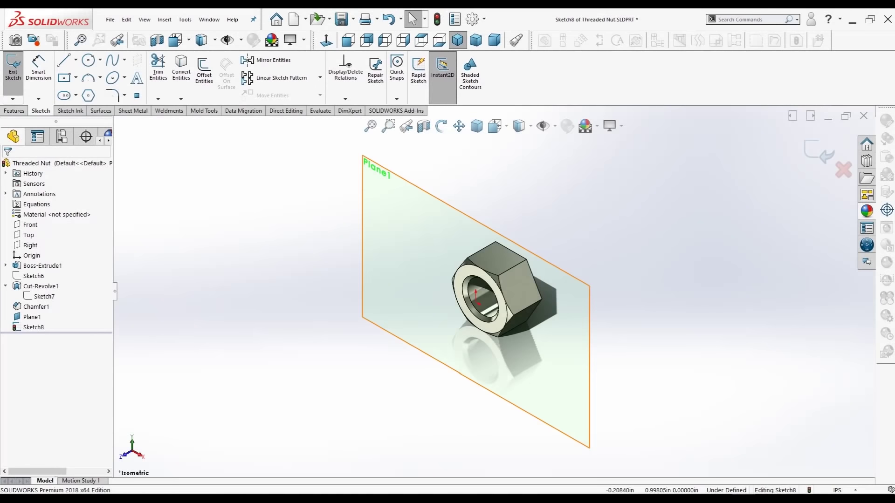
{"action": "scroll", "coordinate": [522, 319], "scroll_direction": "down", "scroll_amount": 3}
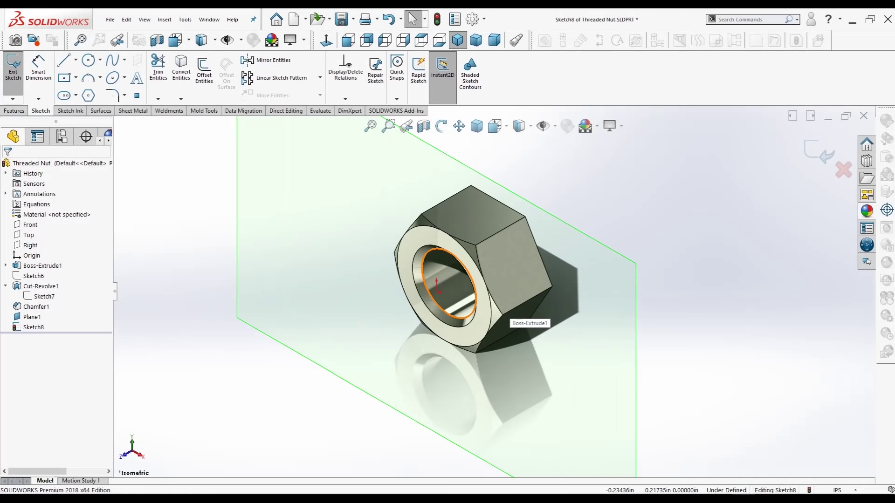
{"action": "left_click", "coordinate": [475, 298]}
{"action": "left_click", "coordinate": [180, 99]}
{"action": "left_click", "coordinate": [205, 111]}
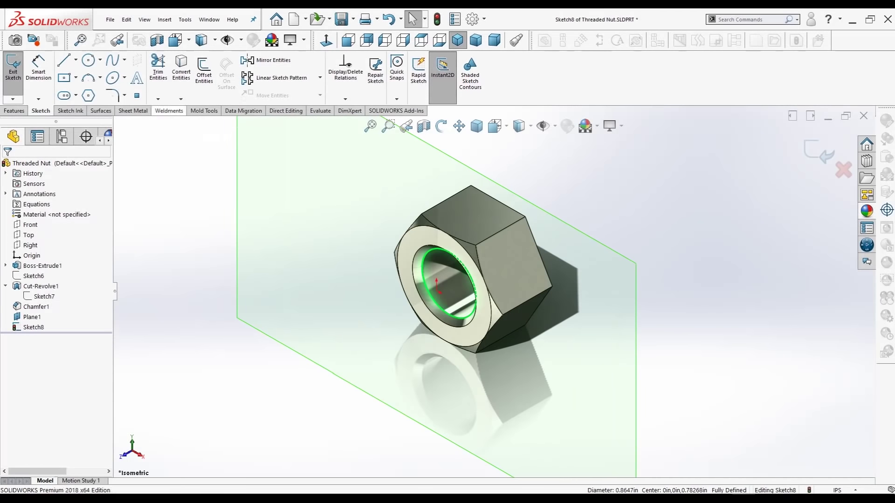
{"action": "middle_click_drag", "start_coordinate": [420, 279], "coordinate": [461, 270], "text": "ctrl"}
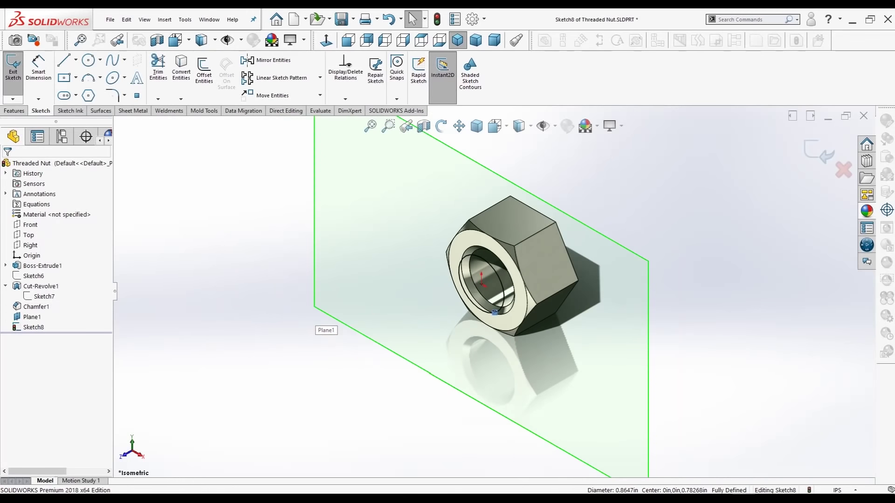
{"action": "left_click", "coordinate": [164, 19]}
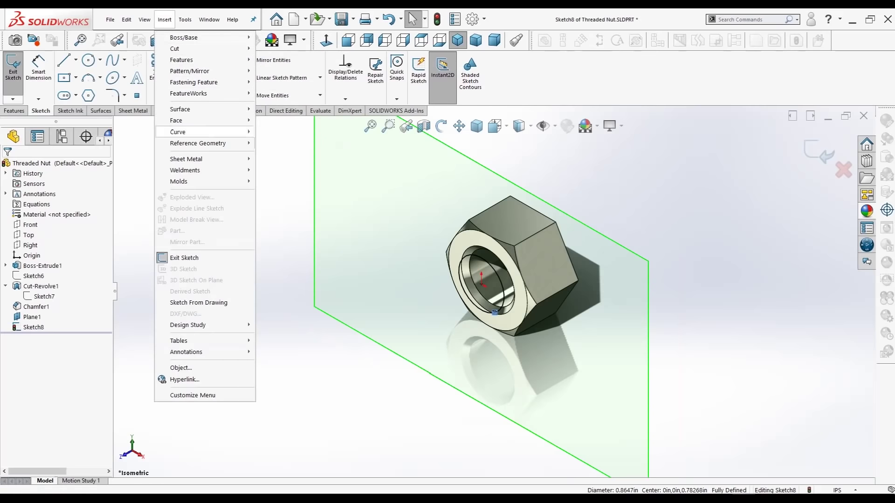
{"action": "mouse_move", "coordinate": [178, 132]}
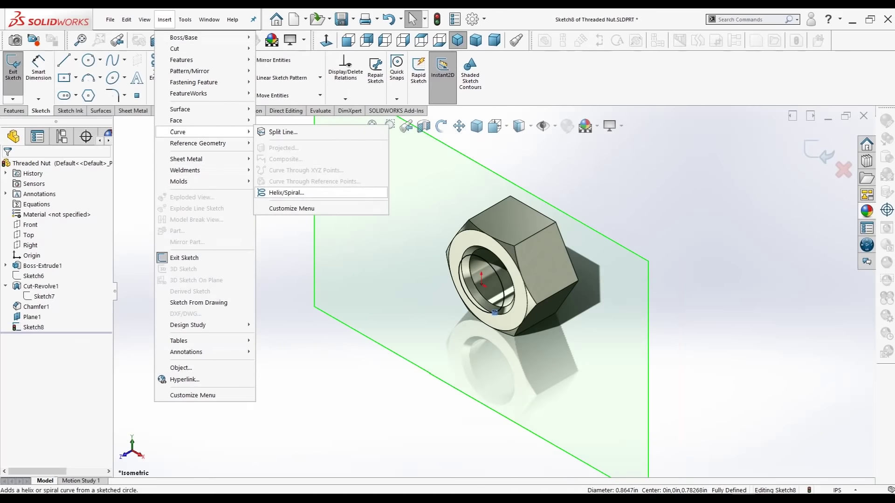
Step: Create a reversed, clockwise helix 1.25 in tall with 0.125 in pitch, starting at 270°
{"action": "left_click", "coordinate": [284, 193]}
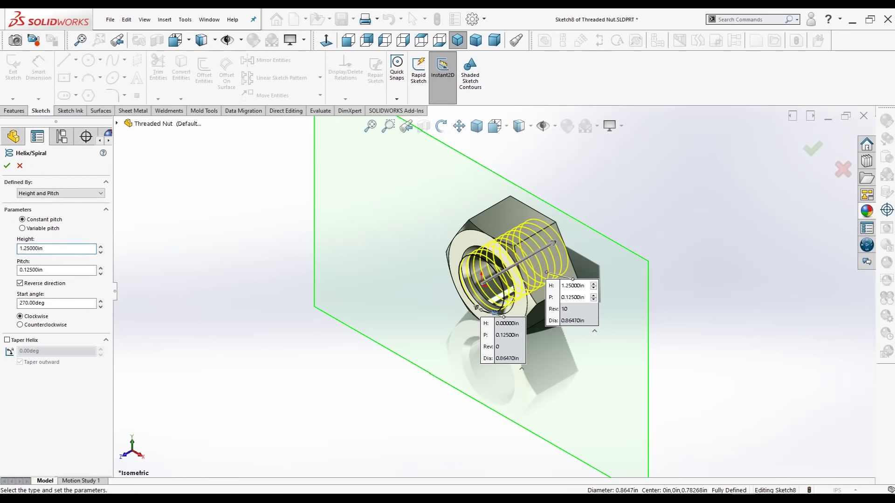
{"action": "key", "text": "ctrl+a"}
{"action": "key", "text": "Tab"}
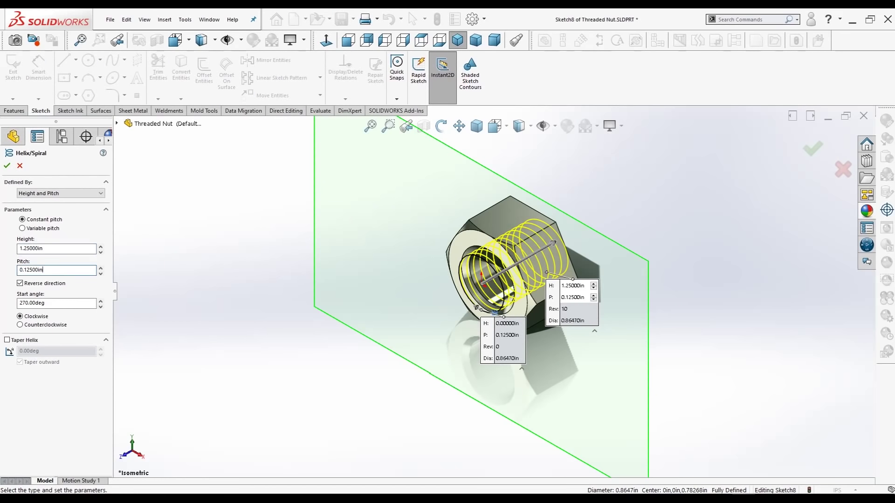
{"action": "key", "text": "ctrl+a"}
{"action": "key", "text": "Tab"}
{"action": "key", "text": "shift+Tab"}
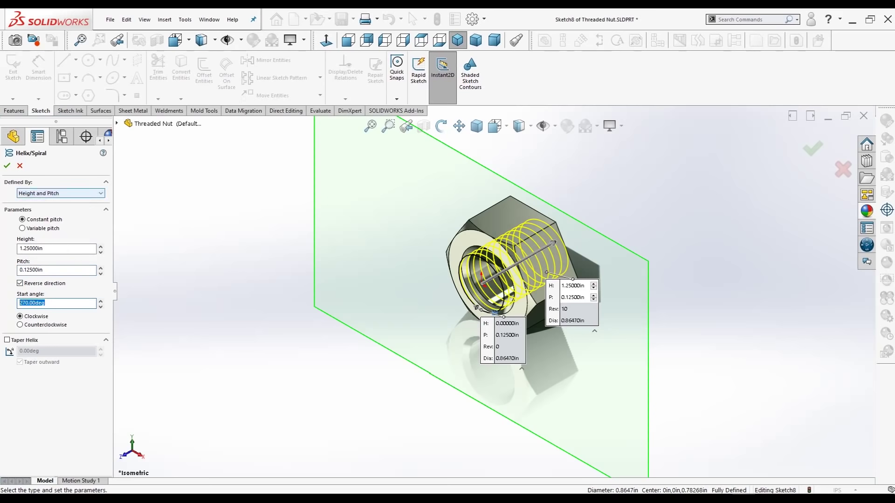
{"action": "key", "text": "alt+Down"}
{"action": "key", "text": "Return"}
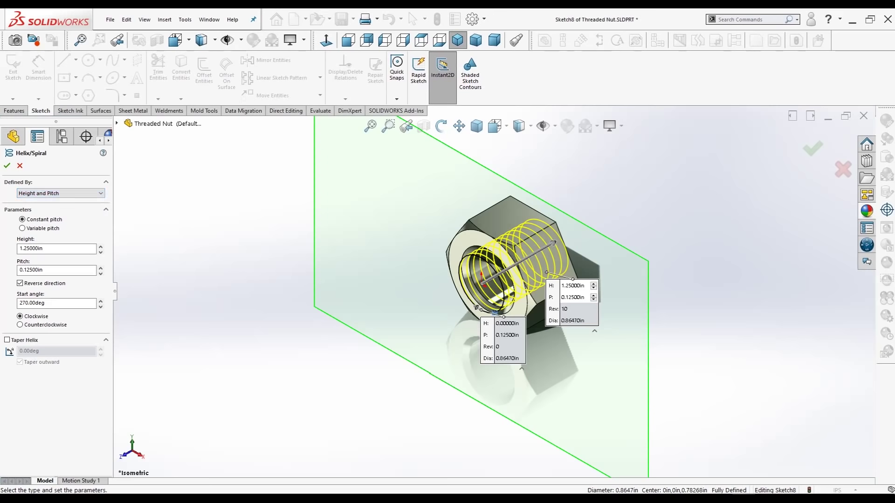
{"action": "left_click", "coordinate": [7, 165]}
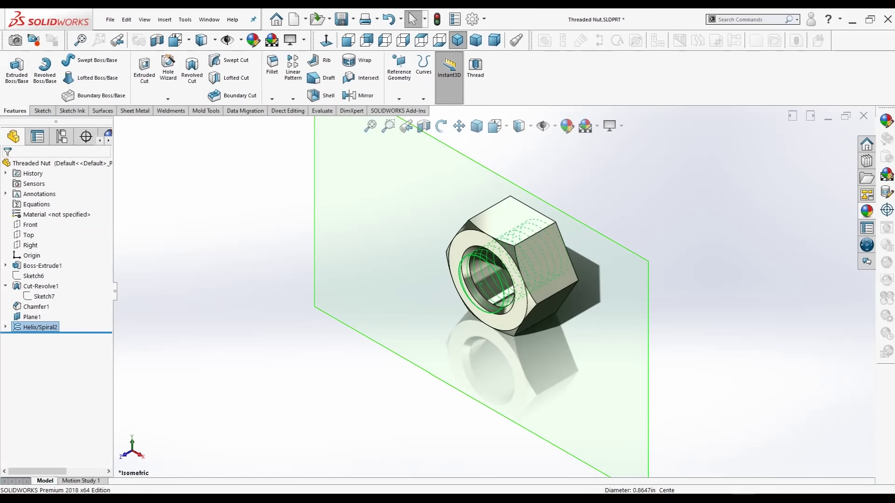
Step: Zoom out to the whole nut and select the Right plane for the next sketch
{"action": "key", "text": "Left"}
{"action": "key", "text": "Left"}
{"action": "key", "text": "Left"}
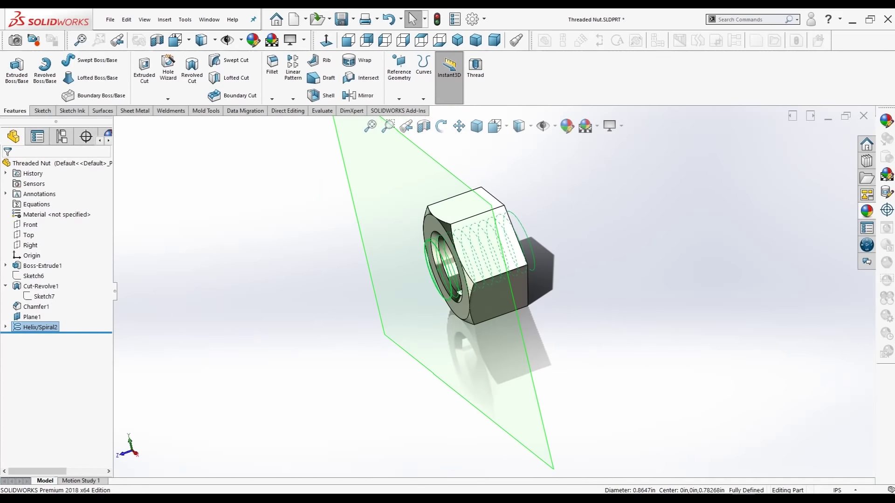
{"action": "key", "text": "z"}
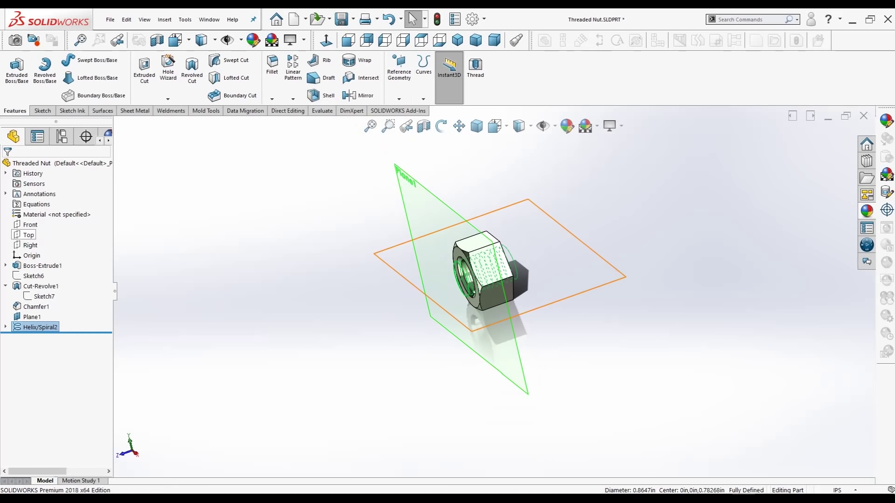
{"action": "left_click", "coordinate": [28, 235]}
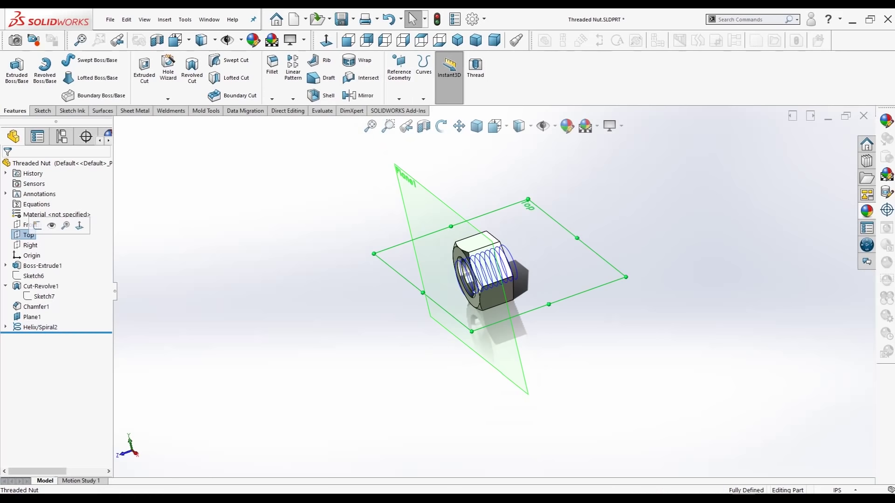
{"action": "left_click", "coordinate": [30, 245]}
Step: Start a sketch on the Right plane and draw a short construction line from the edge endpoint
{"action": "left_click", "coordinate": [36, 235]}
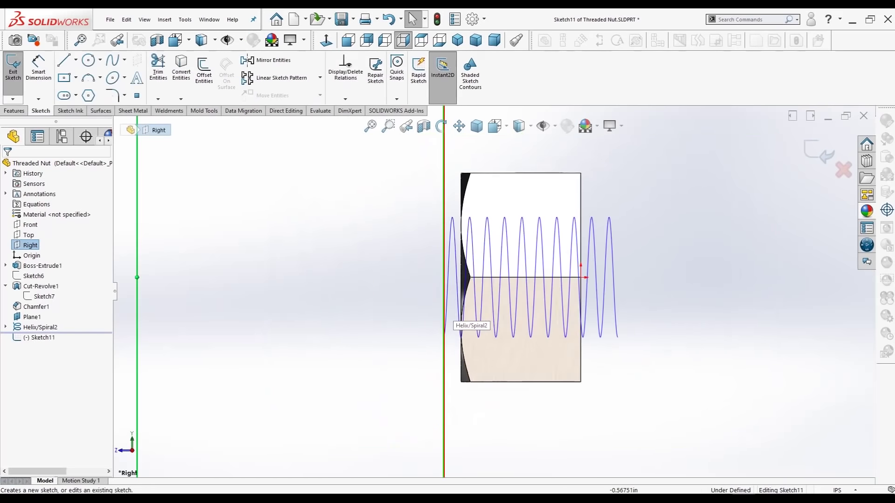
{"action": "scroll", "coordinate": [478, 309], "scroll_direction": "down", "scroll_amount": 5}
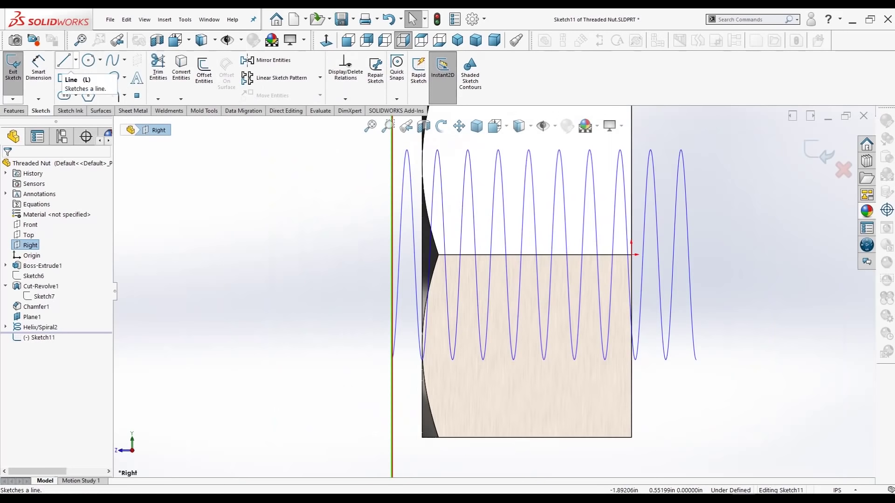
{"action": "left_click", "coordinate": [75, 60]}
{"action": "left_click", "coordinate": [82, 87]}
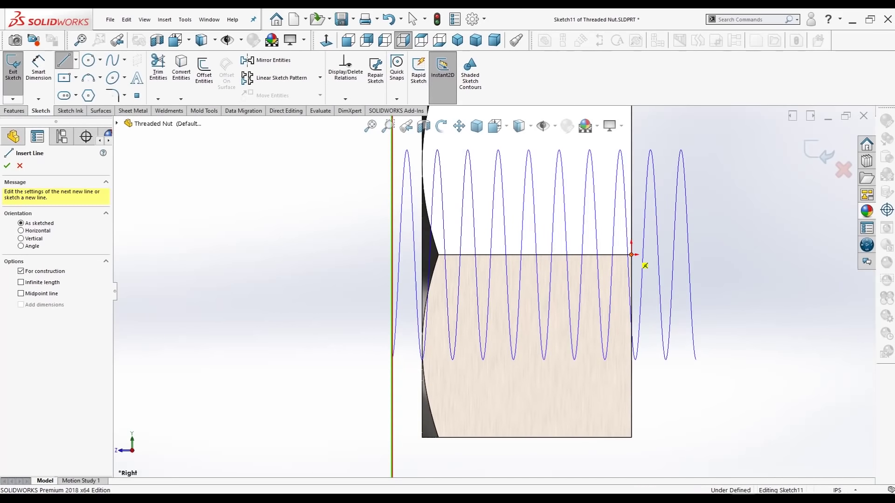
{"action": "left_click_drag", "start_coordinate": [632, 254], "coordinate": [573, 257]}
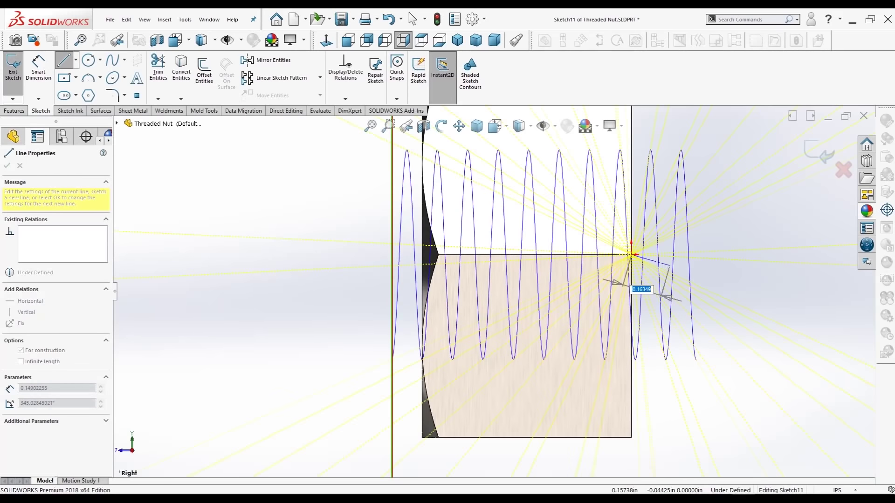
{"action": "key", "text": "Escape"}
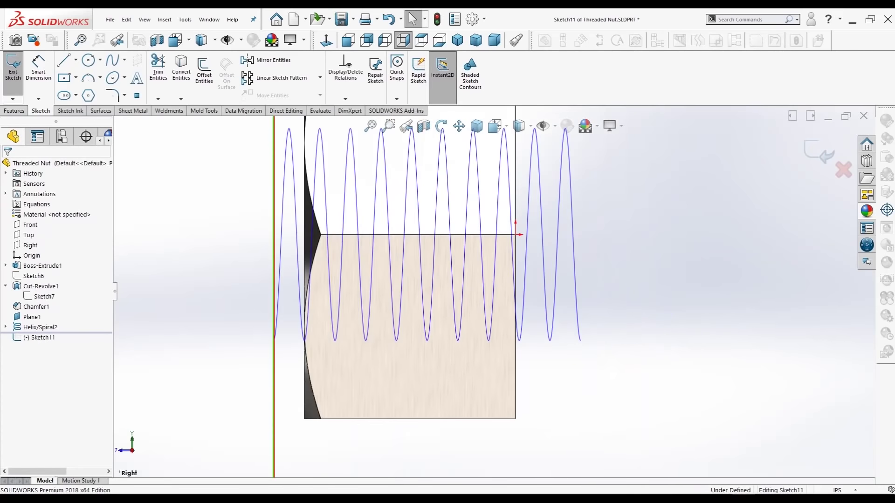
Step: Draw a horizontal centerline from the origin rightward past the helix coils
{"action": "left_click", "coordinate": [75, 60]}
{"action": "left_click", "coordinate": [81, 85]}
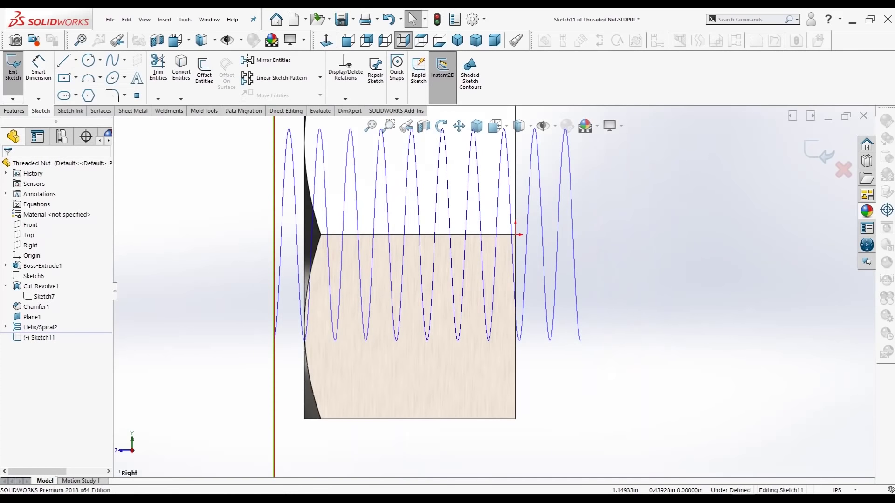
{"action": "left_click", "coordinate": [515, 234]}
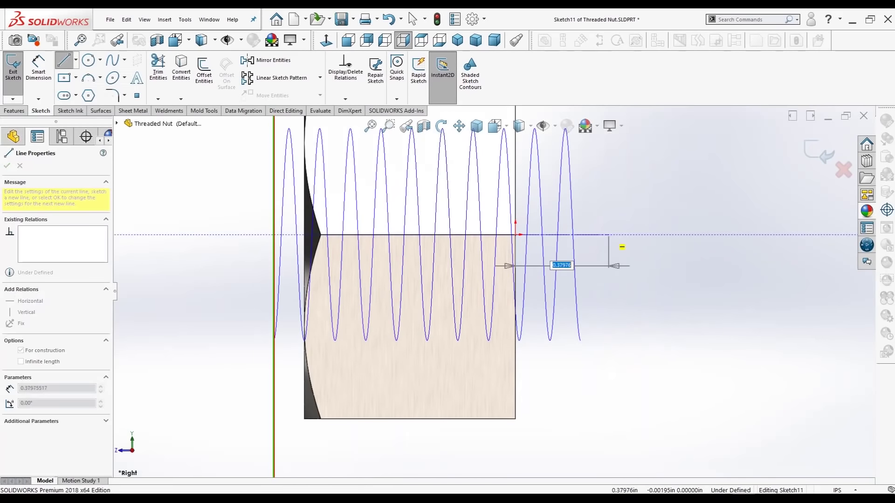
{"action": "left_click", "coordinate": [633, 235]}
{"action": "key", "text": "Escape"}
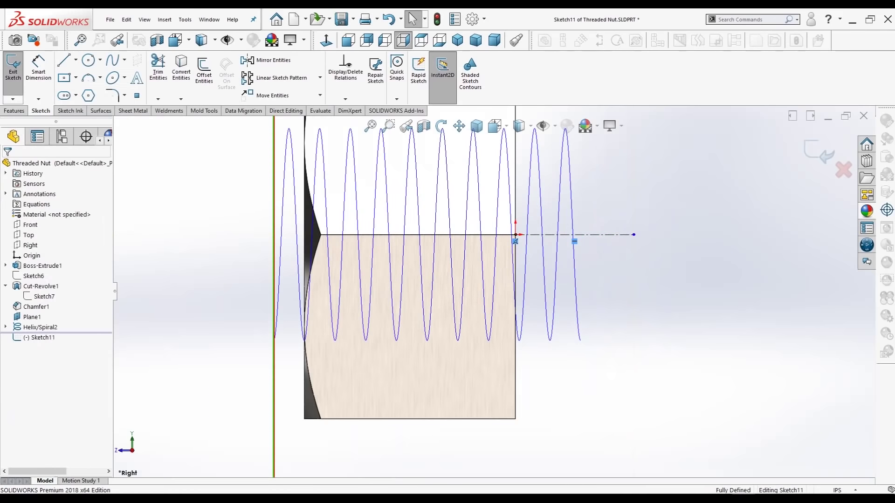
{"action": "left_click", "coordinate": [75, 60]}
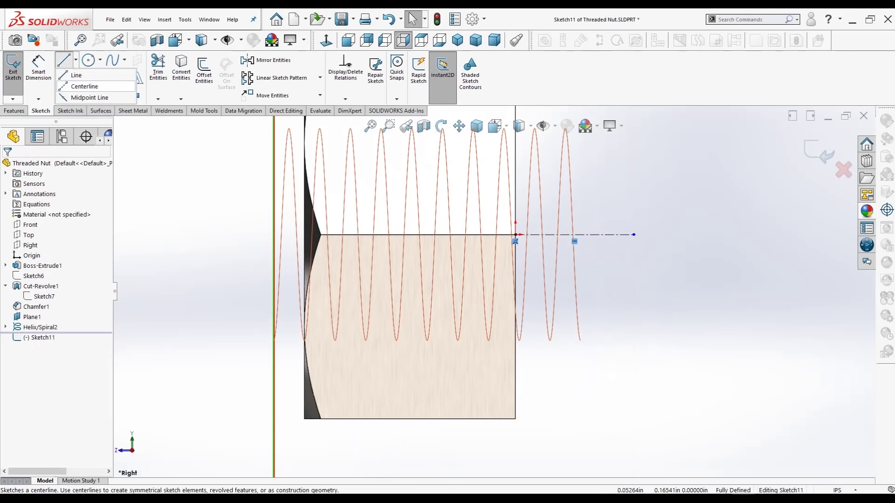
{"action": "left_click", "coordinate": [82, 85]}
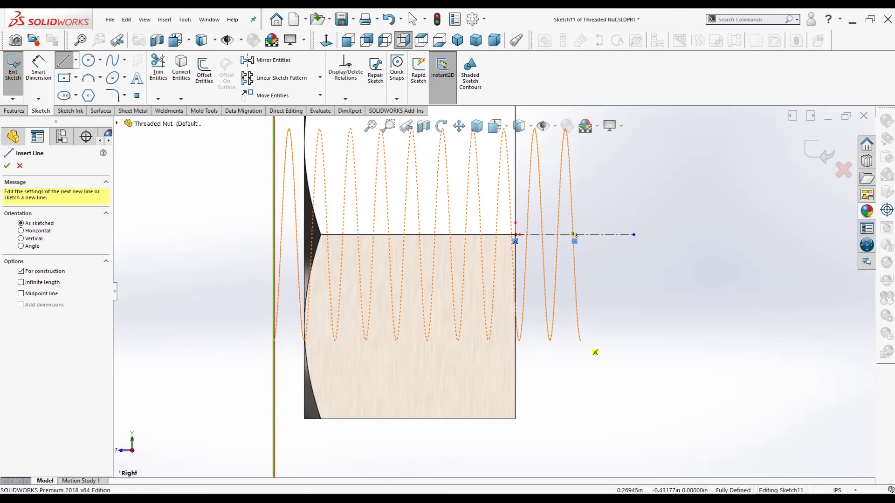
{"action": "scroll", "coordinate": [592, 351], "scroll_direction": "down", "scroll_amount": 3}
{"action": "scroll", "coordinate": [583, 346], "scroll_direction": "down", "scroll_amount": 3}
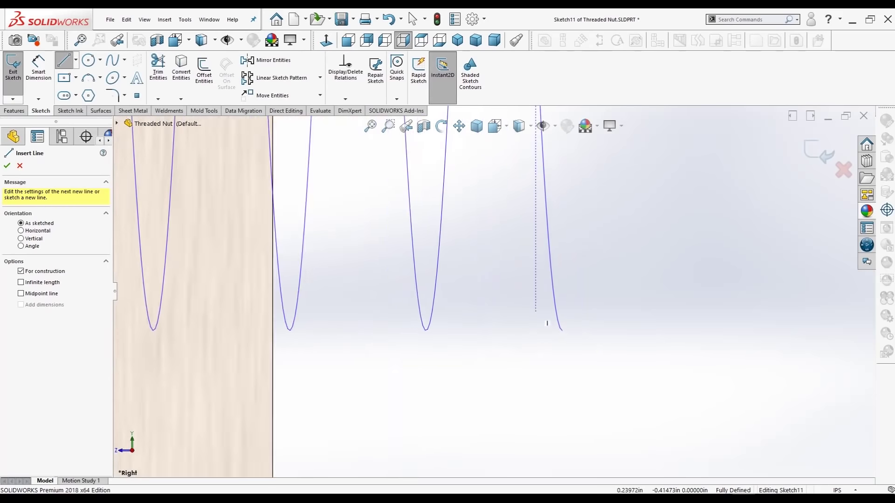
{"action": "scroll", "coordinate": [575, 342], "scroll_direction": "down", "scroll_amount": 1}
{"action": "scroll", "coordinate": [513, 270], "scroll_direction": "up", "scroll_amount": 3}
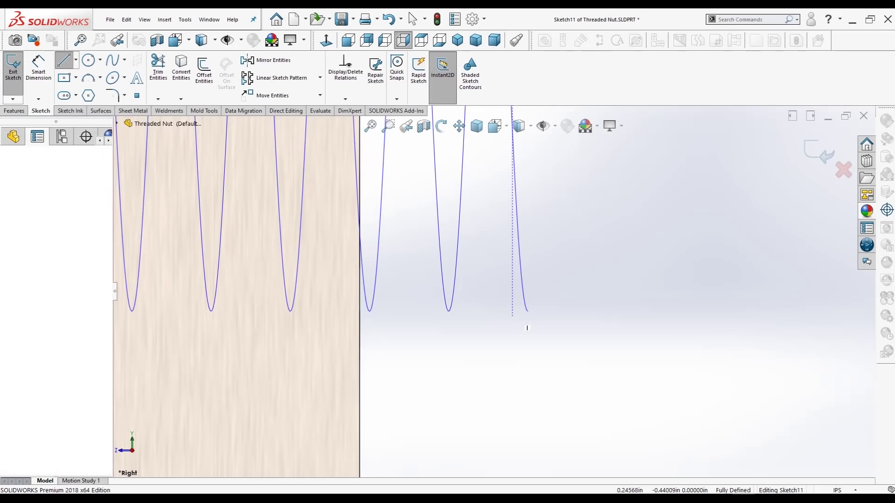
{"action": "left_click", "coordinate": [512, 313]}
{"action": "scroll", "coordinate": [503, 298], "scroll_direction": "up", "scroll_amount": 4}
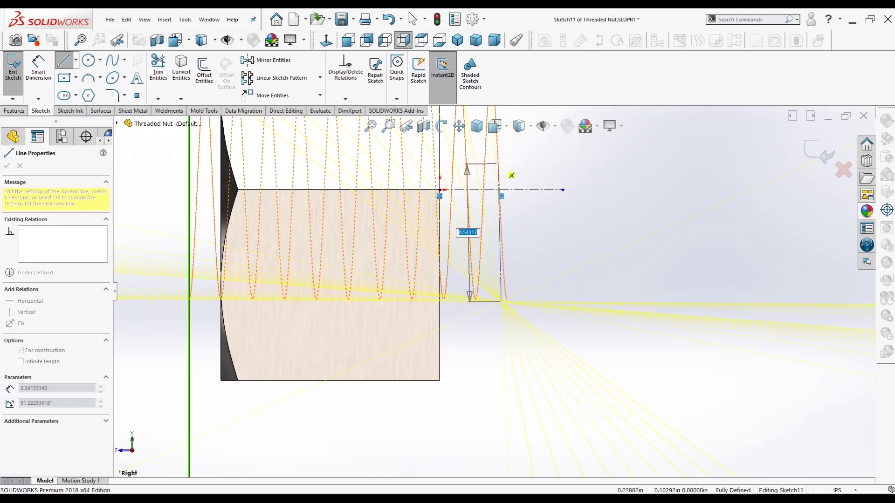
{"action": "left_click", "coordinate": [501, 142]}
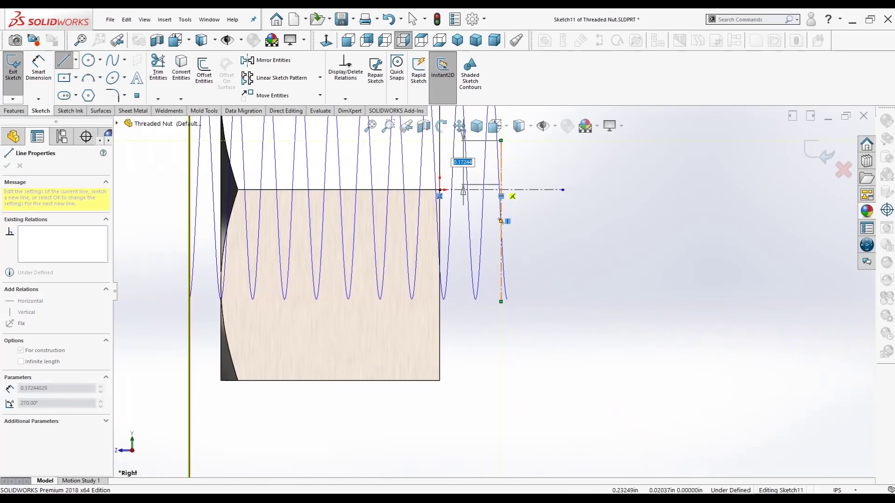
{"action": "key", "text": "Escape"}
{"action": "scroll", "coordinate": [544, 272], "scroll_direction": "down", "scroll_amount": 1}
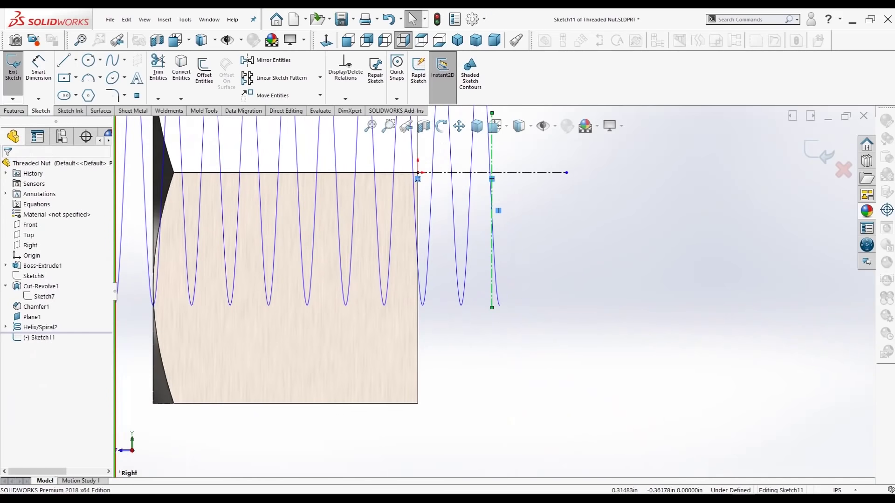
{"action": "scroll", "coordinate": [512, 283], "scroll_direction": "down", "scroll_amount": 3}
{"action": "scroll", "coordinate": [512, 283], "scroll_direction": "down", "scroll_amount": 1}
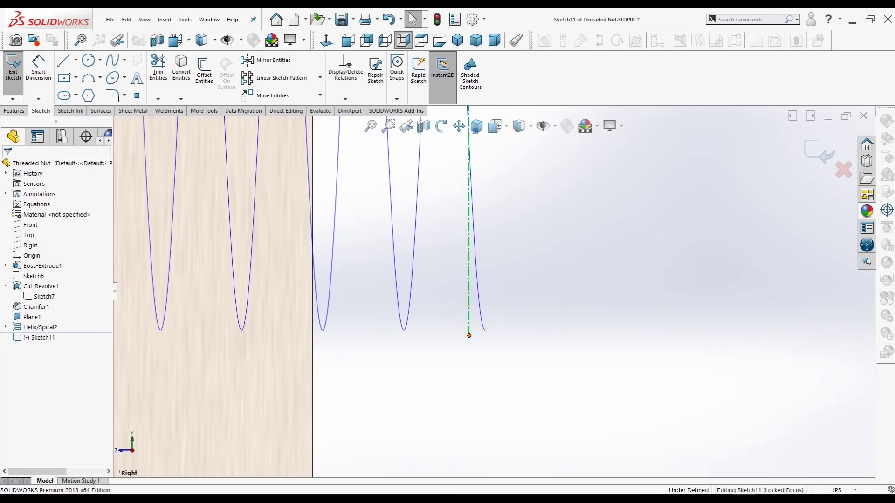
{"action": "mouse_move", "coordinate": [469, 336]}
{"action": "left_mouse_down"}
{"action": "mouse_move", "coordinate": [469, 413]}
{"action": "mouse_move", "coordinate": [478, 412]}
{"action": "mouse_move", "coordinate": [470, 412]}
{"action": "left_mouse_up"}
{"action": "key", "text": "z"}
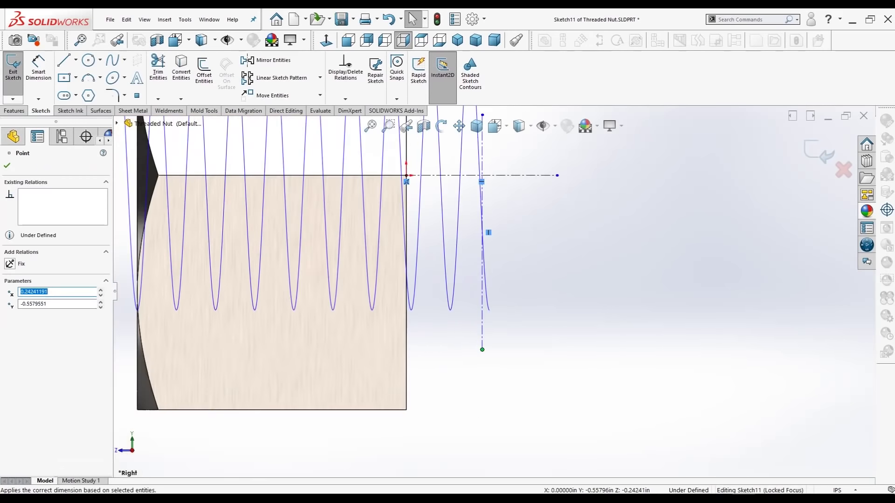
{"action": "scroll", "coordinate": [503, 209], "scroll_direction": "down", "scroll_amount": 2}
{"action": "scroll", "coordinate": [504, 210], "scroll_direction": "down", "scroll_amount": 2}
{"action": "scroll", "coordinate": [503, 209], "scroll_direction": "down", "scroll_amount": 2}
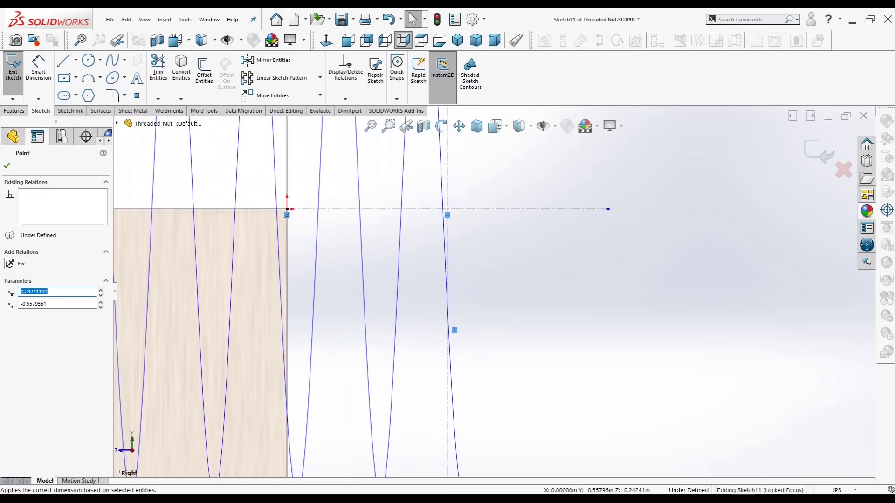
{"action": "key", "text": "Escape"}
{"action": "scroll", "coordinate": [427, 267], "scroll_direction": "up", "scroll_amount": 6}
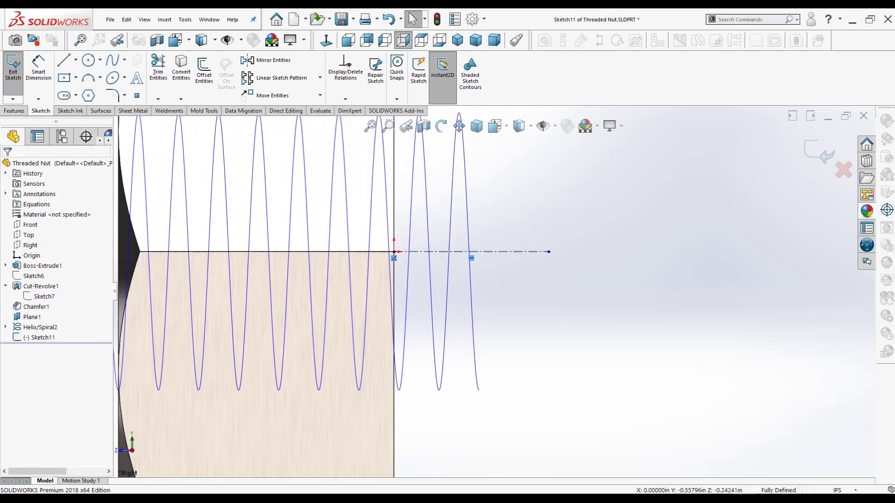
{"action": "scroll", "coordinate": [411, 274], "scroll_direction": "down", "scroll_amount": 5}
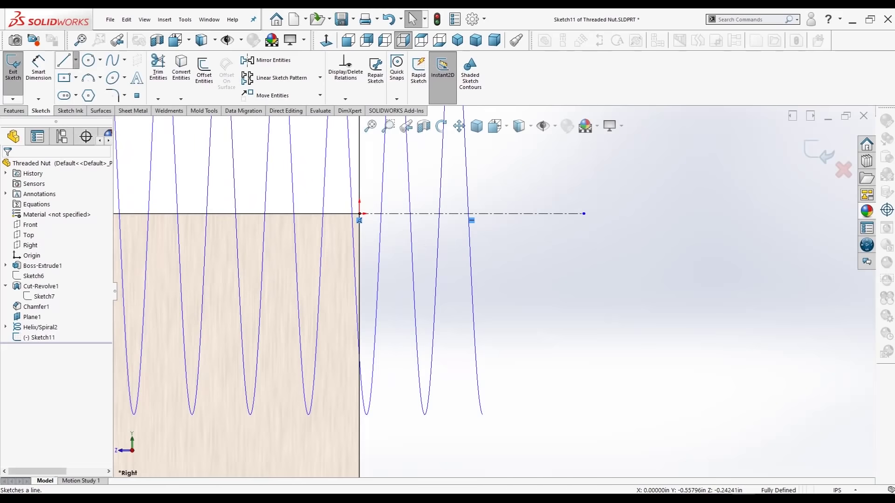
Step: Draw horizontal construction lines right and left from the helix's lower end
{"action": "key", "text": "l"}
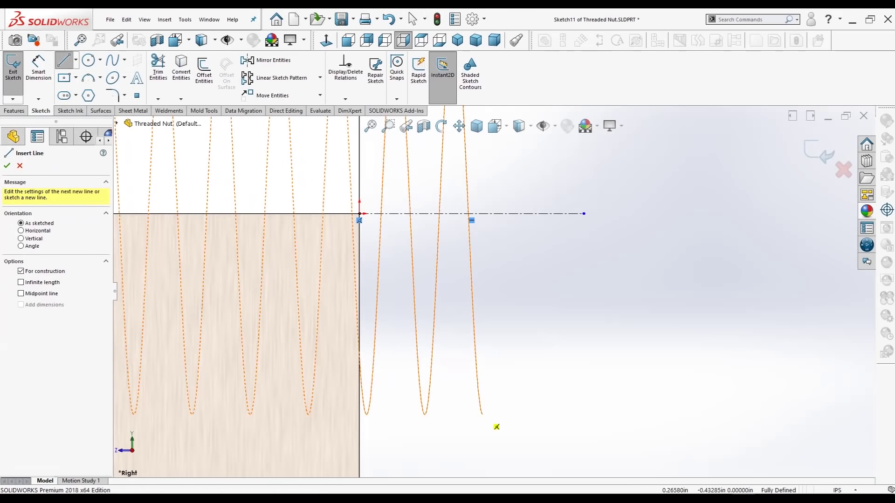
{"action": "left_click", "coordinate": [482, 414]}
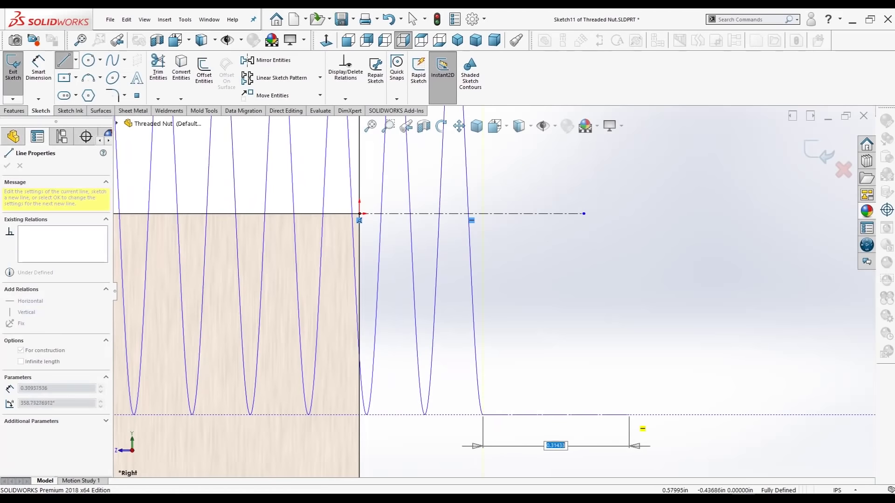
{"action": "left_click", "coordinate": [631, 414]}
{"action": "key", "text": "Escape"}
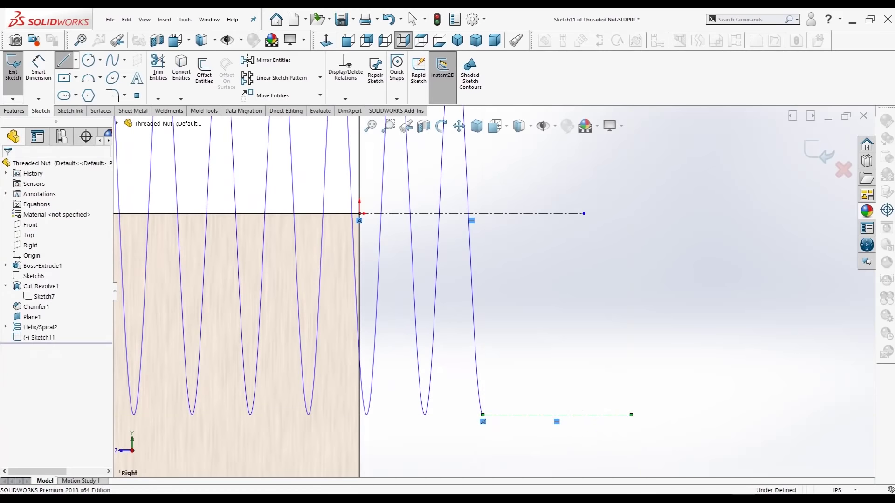
{"action": "left_click", "coordinate": [76, 60]}
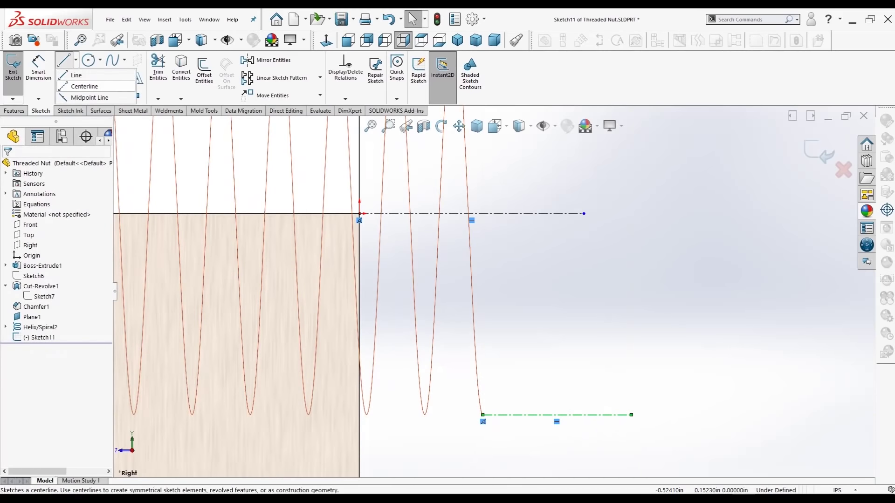
{"action": "left_click", "coordinate": [83, 87]}
{"action": "left_click", "coordinate": [482, 414]}
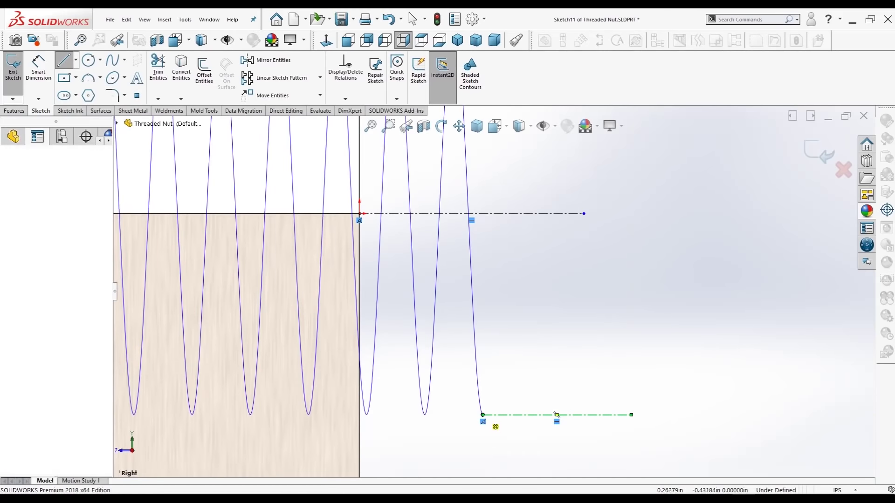
{"action": "left_click", "coordinate": [395, 414]}
{"action": "key", "text": "Escape"}
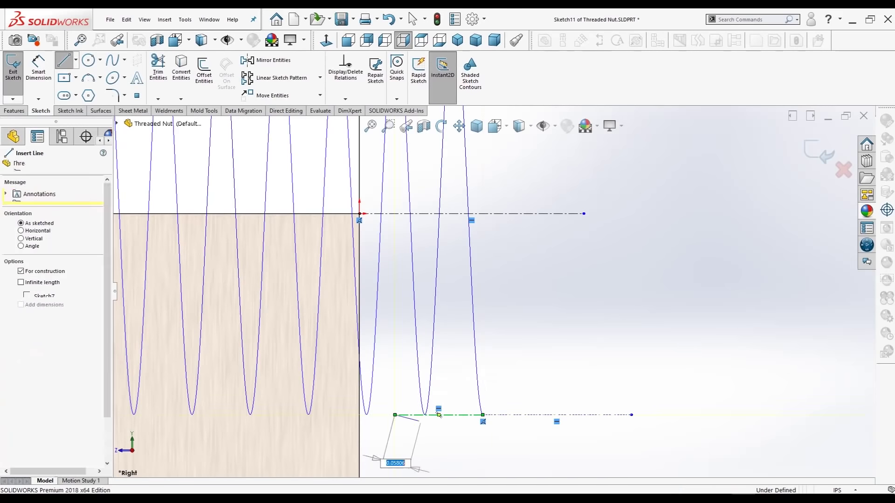
{"action": "key", "text": "Escape"}
{"action": "scroll", "coordinate": [493, 291], "scroll_direction": "up", "scroll_amount": 3}
{"action": "scroll", "coordinate": [494, 293], "scroll_direction": "down", "scroll_amount": 3}
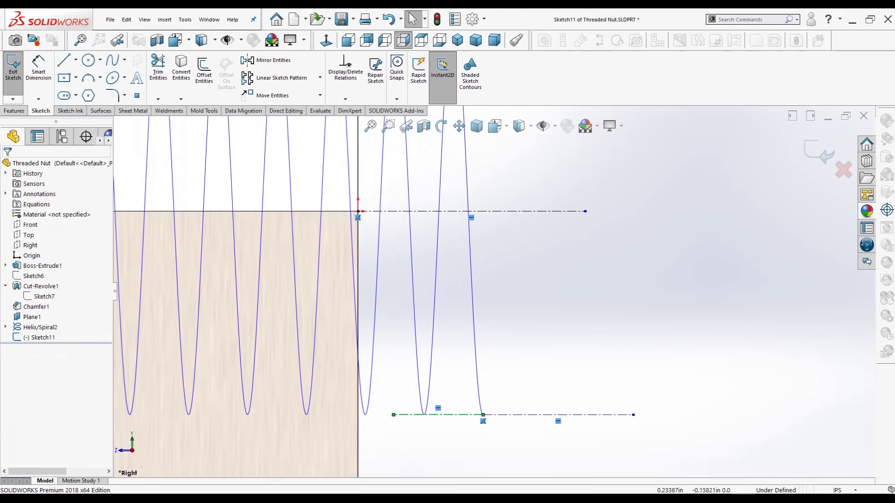
Step: Draw a vertical centerline rising from the helix's lower end point
{"action": "left_click", "coordinate": [75, 60]}
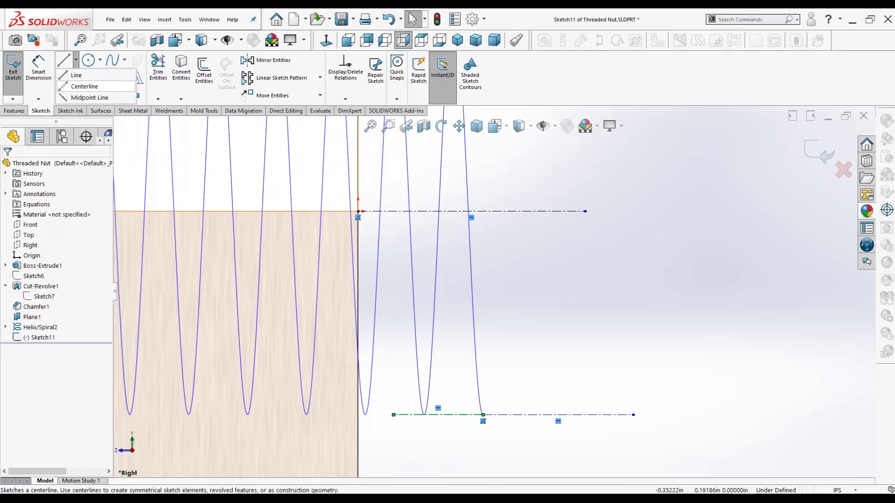
{"action": "left_click", "coordinate": [85, 86]}
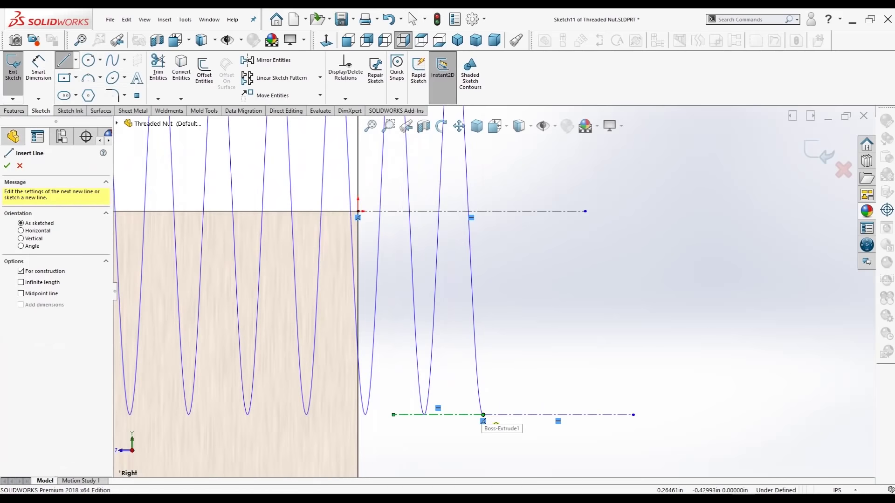
{"action": "left_click", "coordinate": [483, 415]}
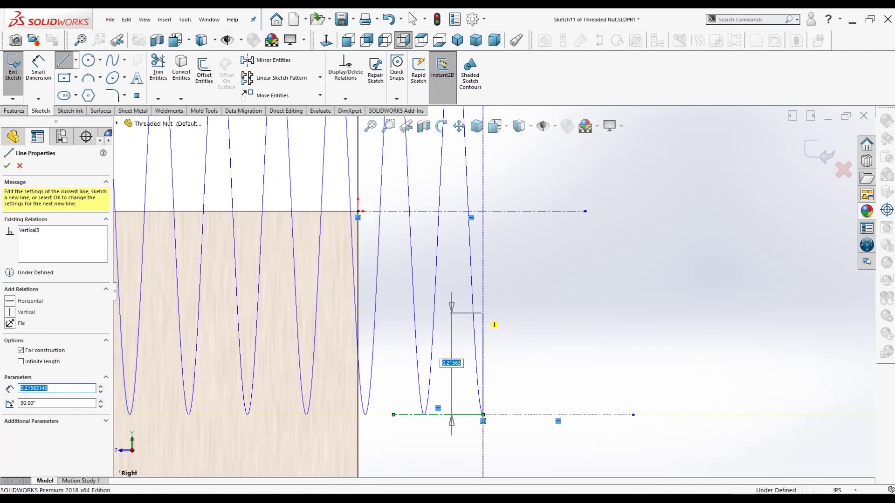
{"action": "left_click", "coordinate": [483, 312]}
{"action": "left_click", "coordinate": [412, 19]}
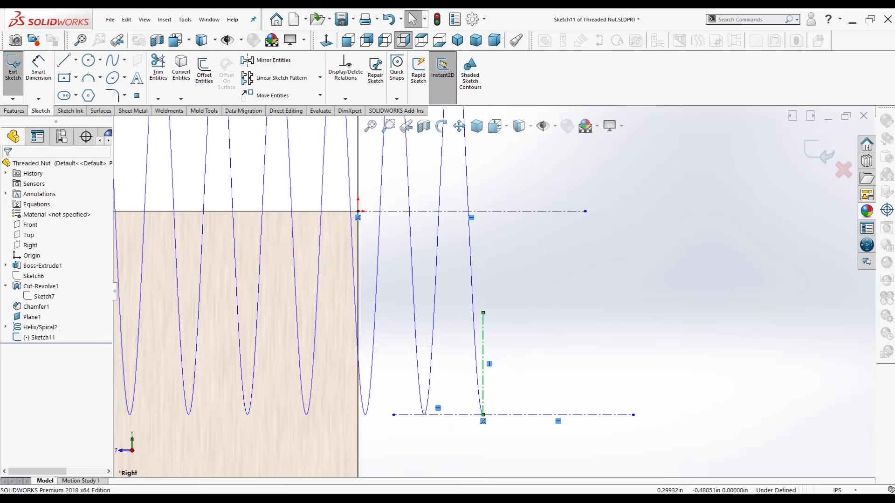
{"action": "scroll", "coordinate": [482, 414], "scroll_direction": "down", "scroll_amount": 2}
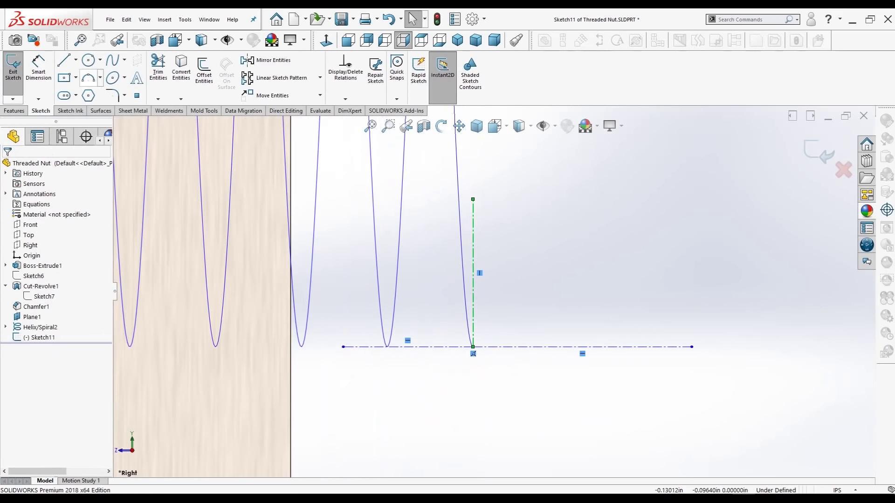
{"action": "left_click", "coordinate": [64, 59]}
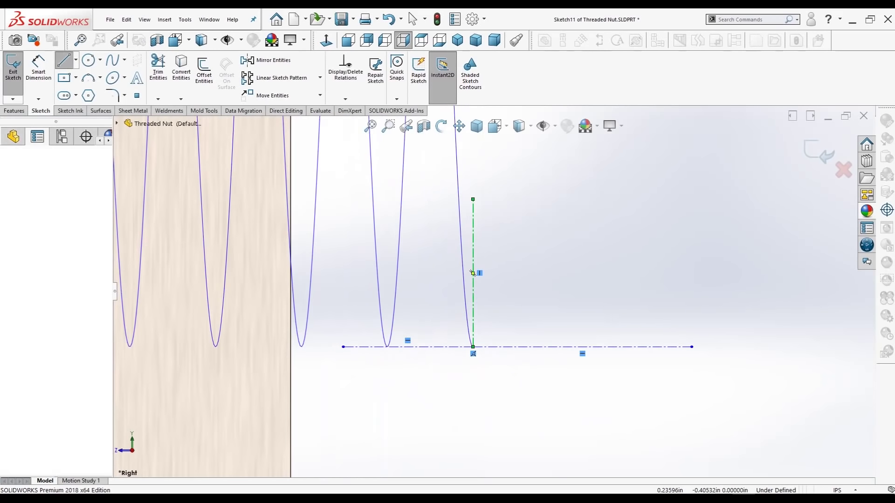
Step: Sketch a closed trapezoid thread profile at the helix's lower end
{"action": "left_click", "coordinate": [452, 329]}
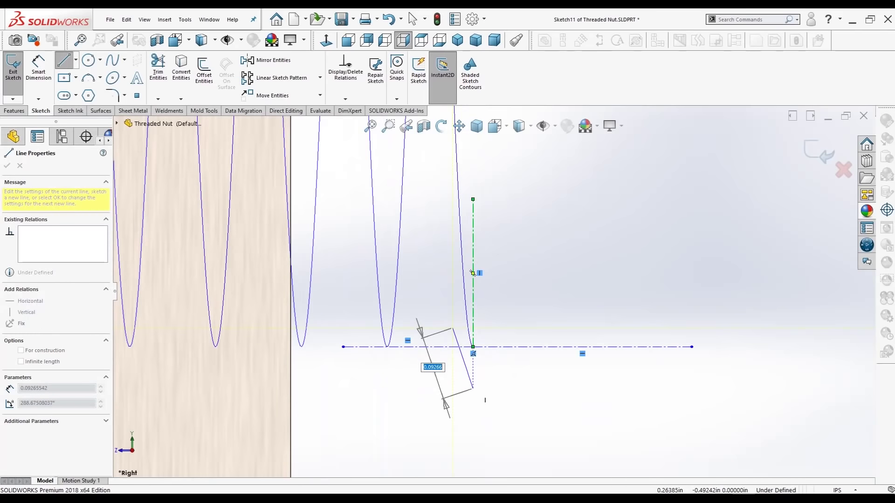
{"action": "left_click", "coordinate": [469, 388]}
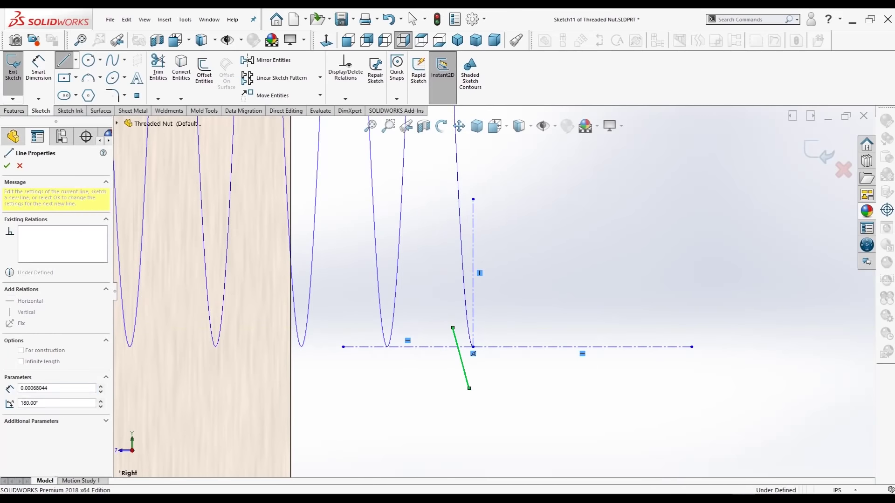
{"action": "left_click", "coordinate": [488, 388]}
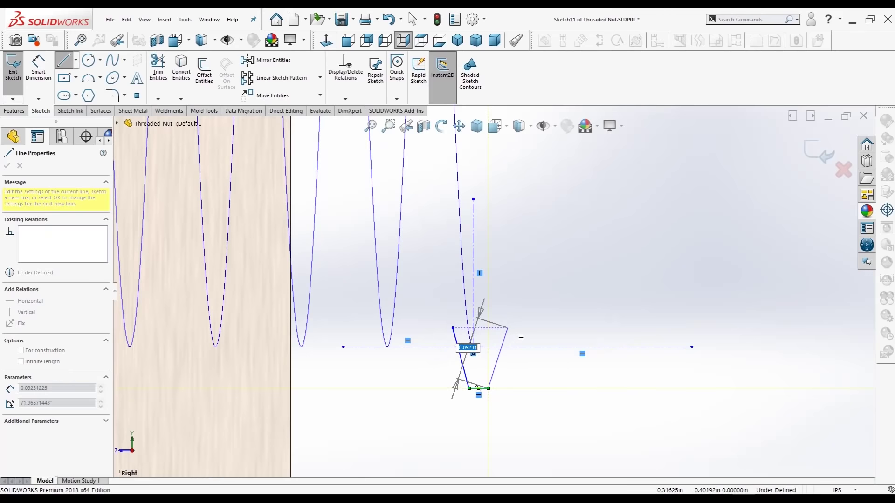
{"action": "left_click", "coordinate": [508, 328]}
{"action": "left_click", "coordinate": [453, 328]}
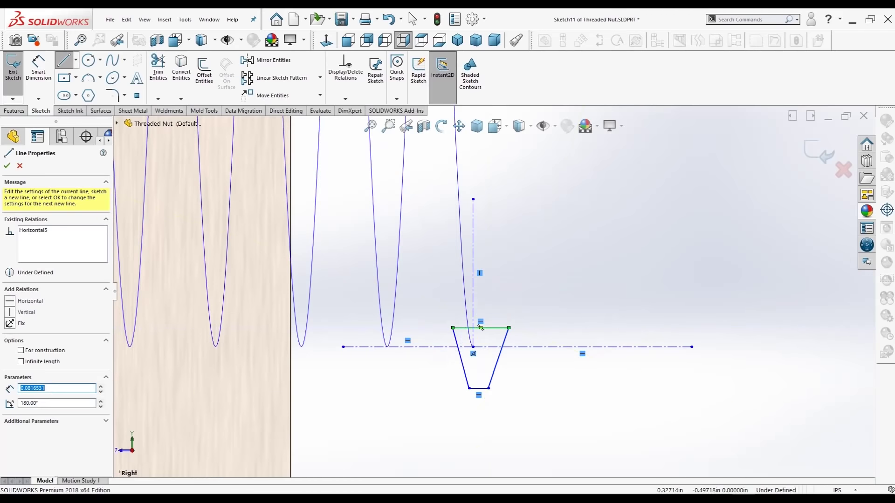
{"action": "key", "text": "Escape"}
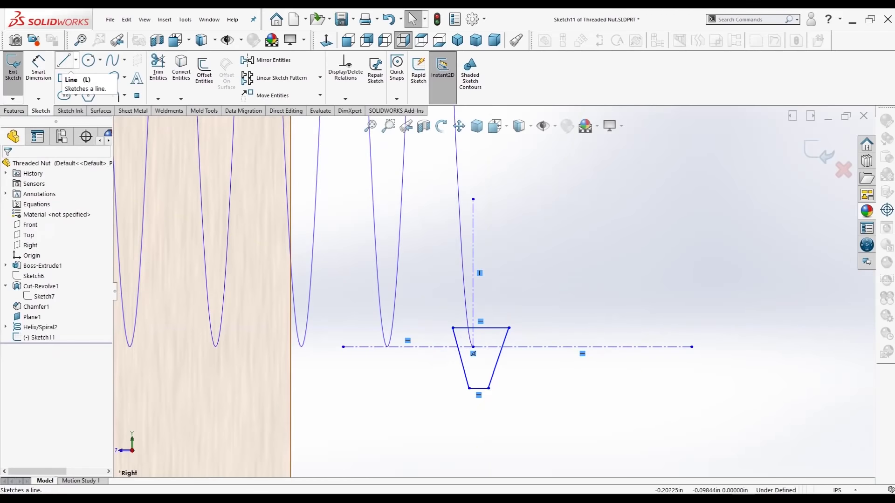
Step: Draw a vertical centerline down from the origin through the trapezoid
{"action": "left_click", "coordinate": [76, 60]}
{"action": "left_click", "coordinate": [76, 75]}
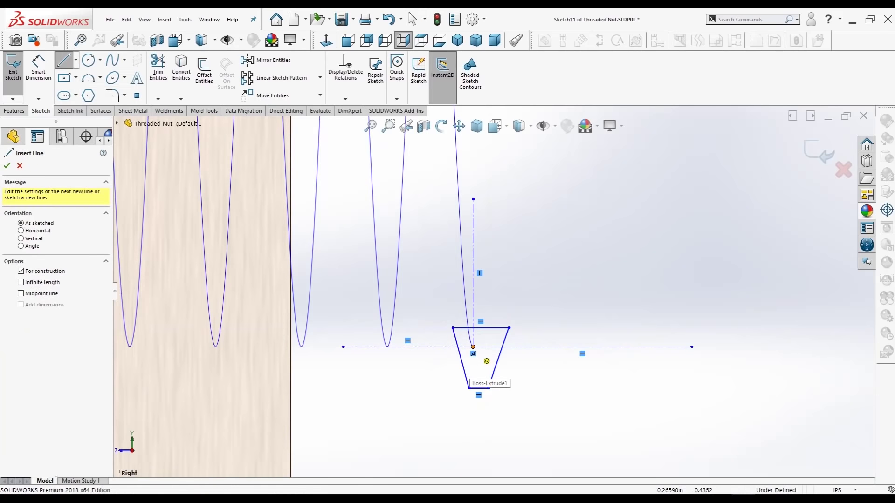
{"action": "left_click", "coordinate": [473, 347]}
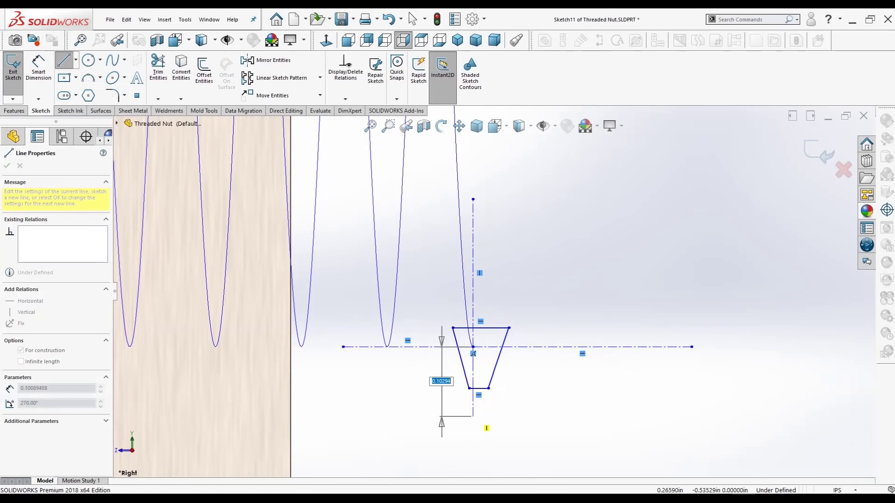
{"action": "key", "text": "Escape"}
{"action": "scroll", "coordinate": [489, 410], "scroll_direction": "down", "scroll_amount": 3}
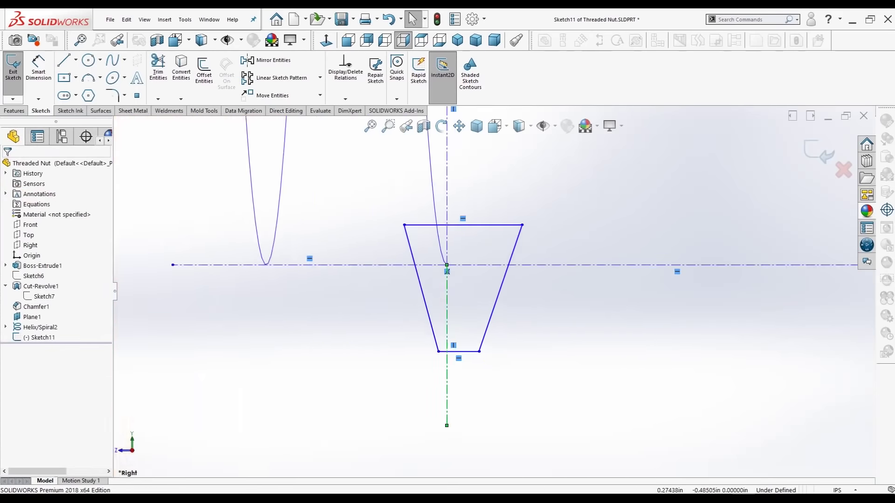
{"action": "scroll", "coordinate": [490, 410], "scroll_direction": "down", "scroll_amount": 1}
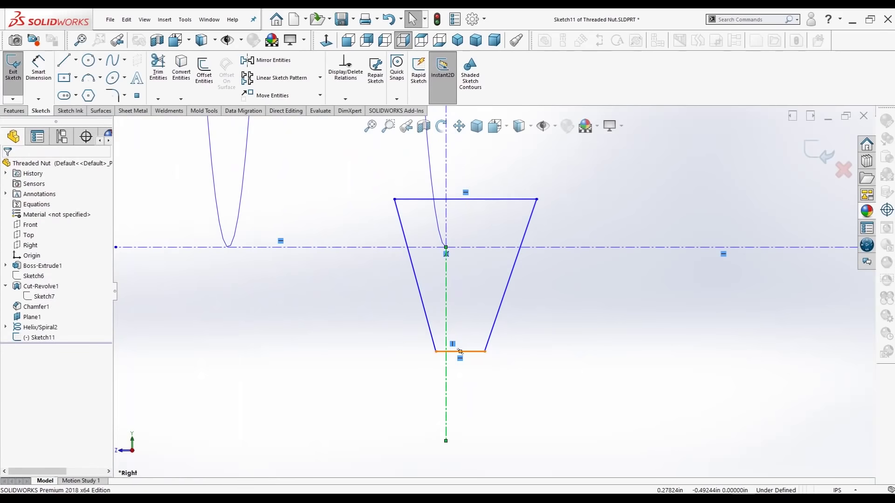
Step: Centre the trapezoid's top and bottom edges on the vertical centerline with Midpoint relations
{"action": "left_click", "coordinate": [460, 352]}
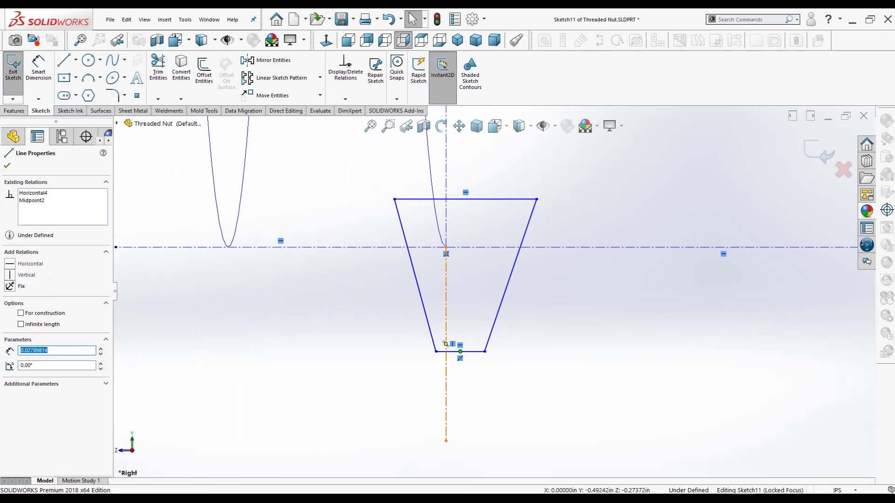
{"action": "left_click", "coordinate": [446, 344], "text": "ctrl"}
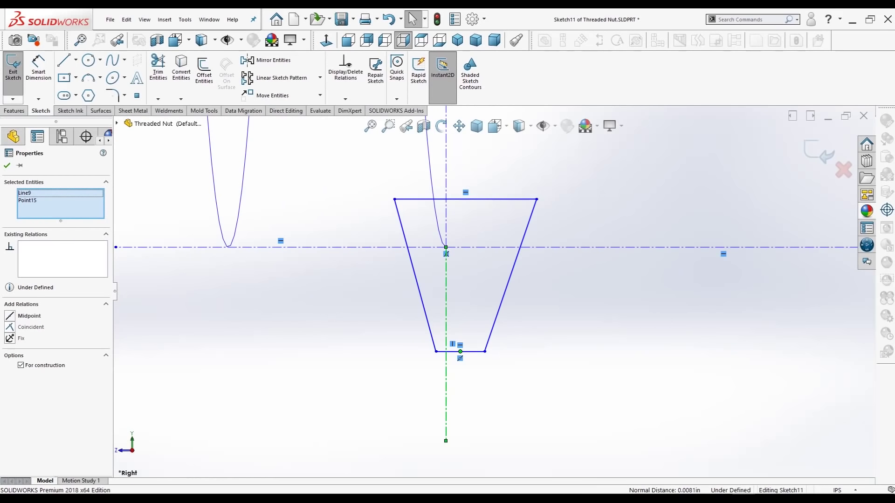
{"action": "left_click", "coordinate": [30, 327]}
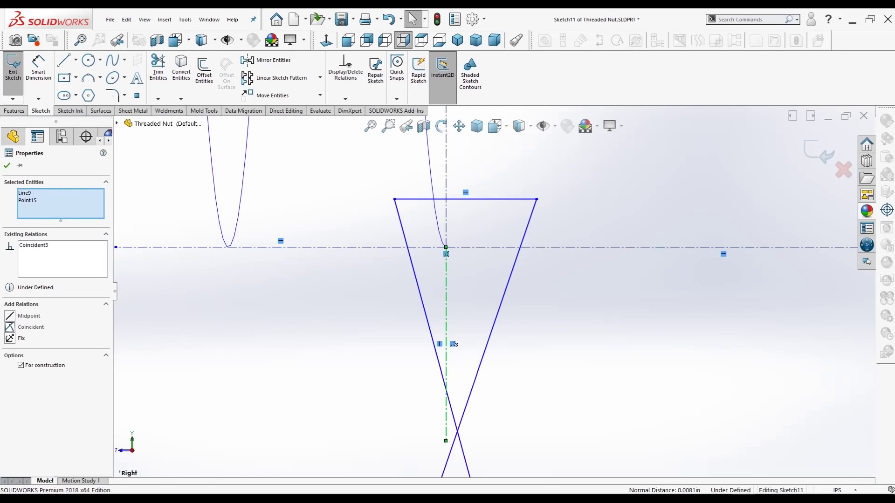
{"action": "key", "text": "ctrl+z"}
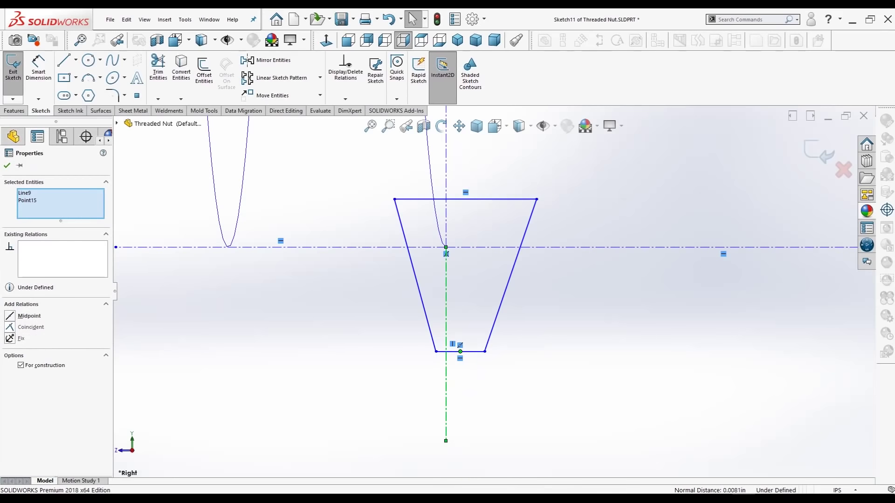
{"action": "left_click", "coordinate": [29, 316]}
{"action": "key", "text": "Escape"}
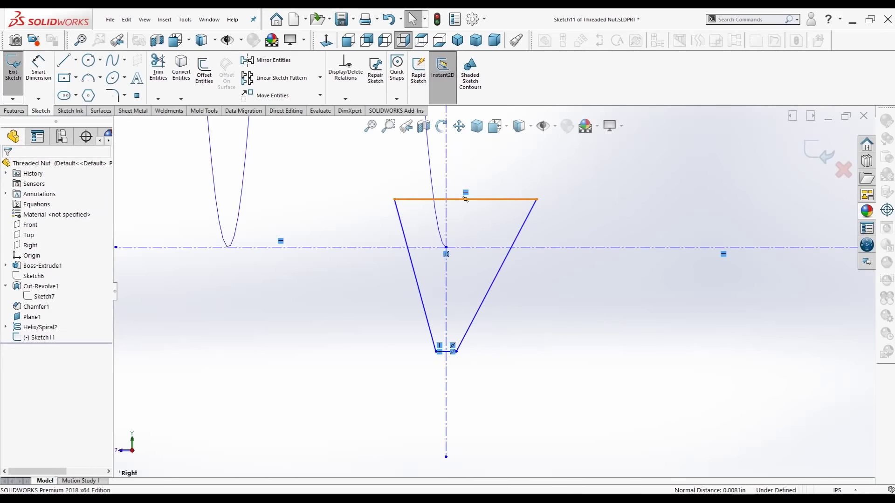
{"action": "left_click", "coordinate": [465, 199]}
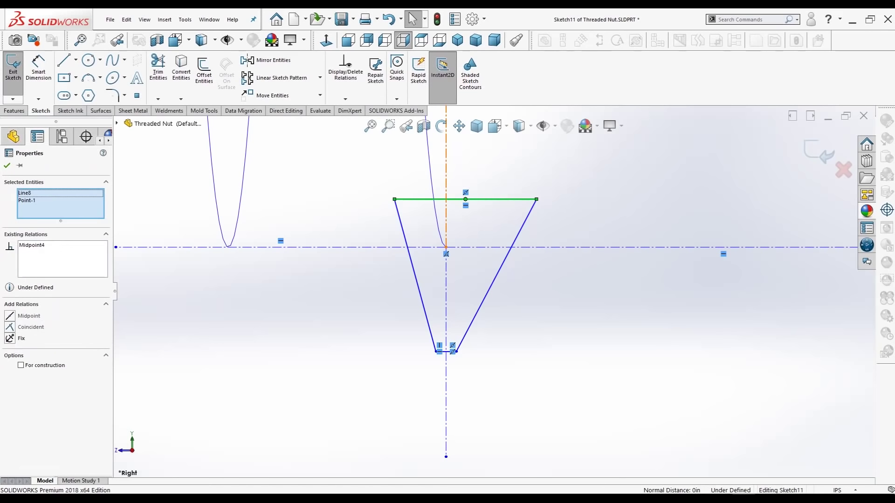
{"action": "left_click", "coordinate": [446, 224], "text": "ctrl"}
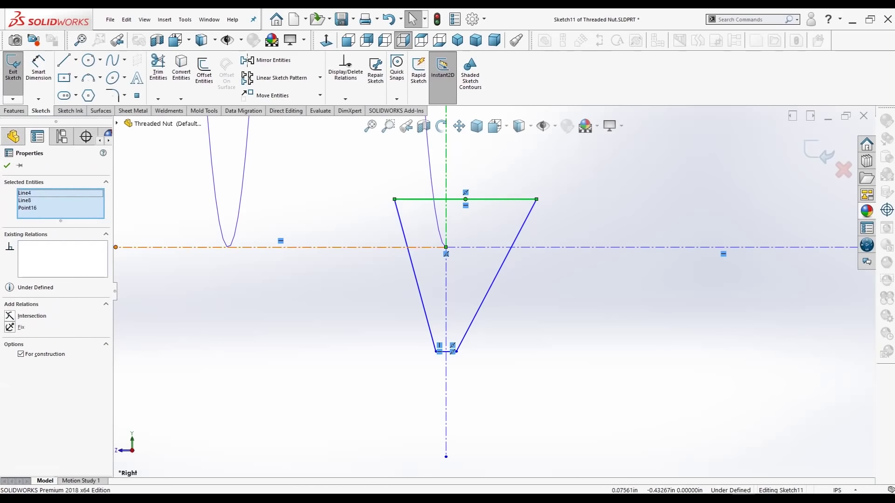
{"action": "left_click", "coordinate": [10, 316]}
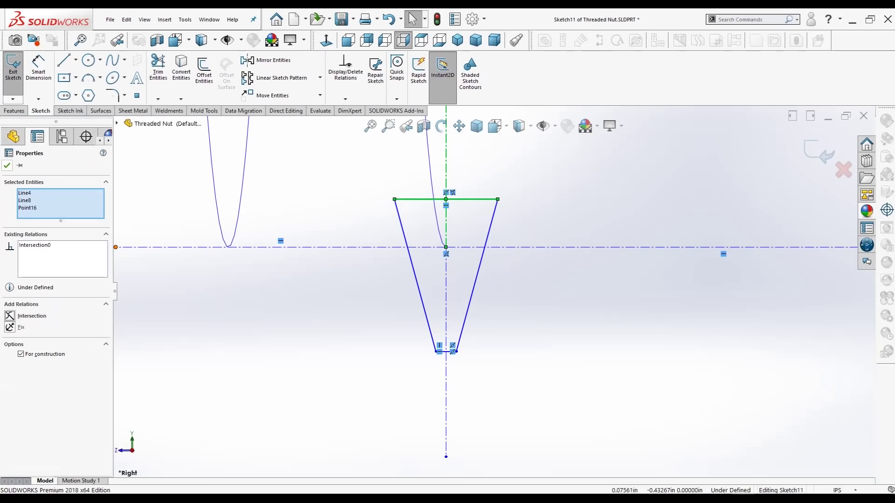
{"action": "key", "text": "Escape"}
Step: Make the endpoints of the trapezoid's top and bottom edges horizontal to each other
{"action": "left_click", "coordinate": [395, 198]}
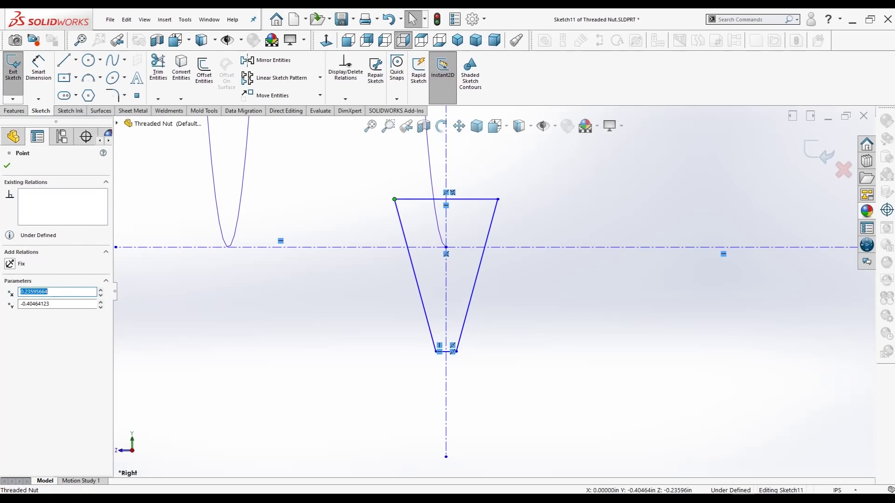
{"action": "left_click", "coordinate": [498, 199], "text": "ctrl"}
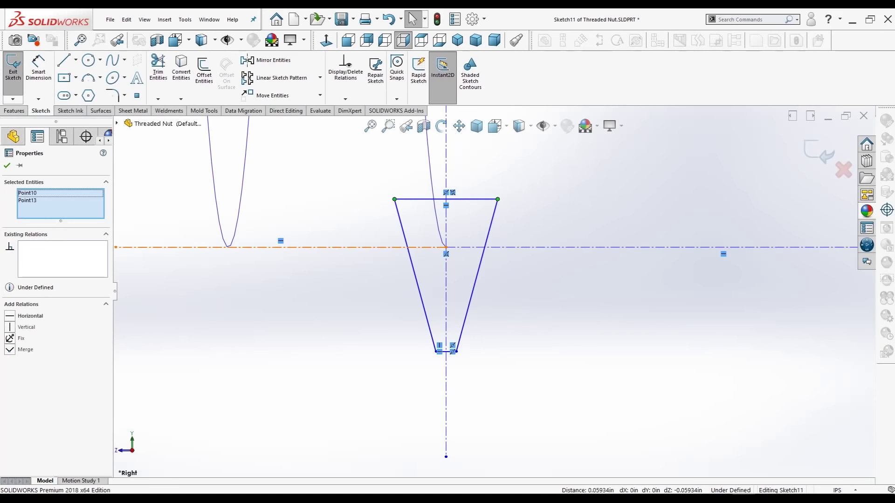
{"action": "left_click", "coordinate": [9, 316]}
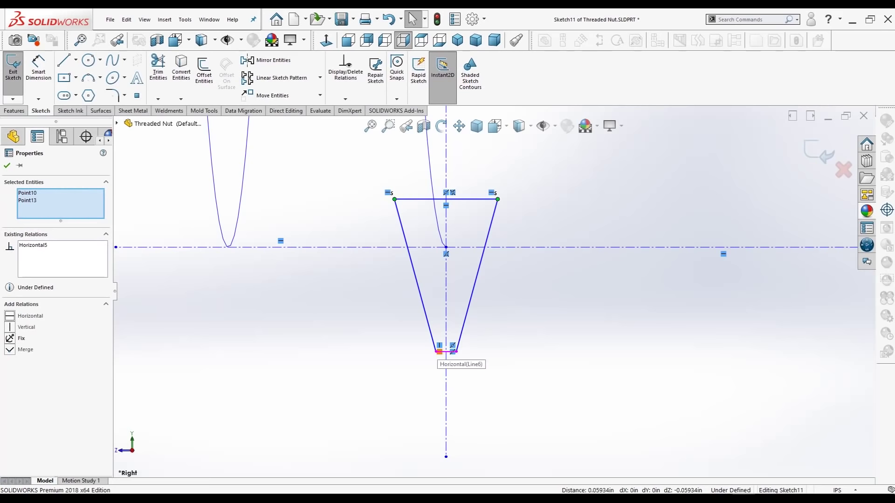
{"action": "scroll", "coordinate": [425, 362], "scroll_direction": "down", "scroll_amount": 2}
{"action": "scroll", "coordinate": [425, 362], "scroll_direction": "down", "scroll_amount": 2}
{"action": "left_click", "coordinate": [441, 346]}
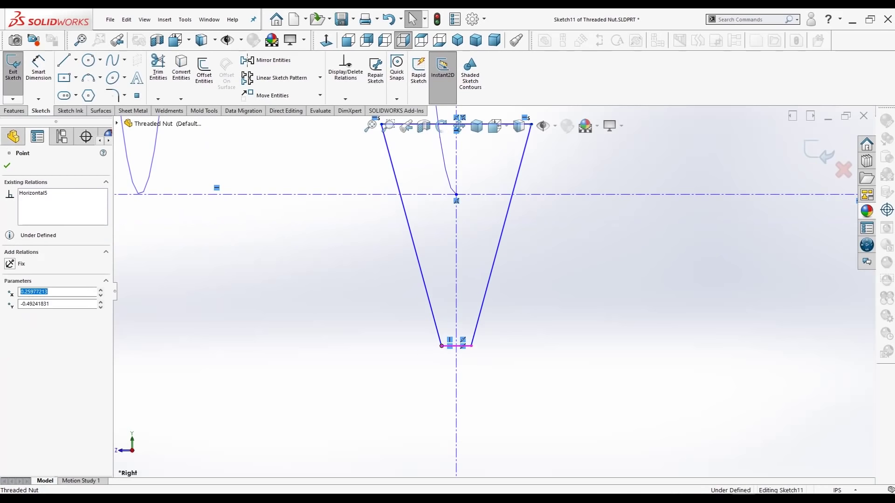
{"action": "left_click", "coordinate": [471, 346], "text": "ctrl"}
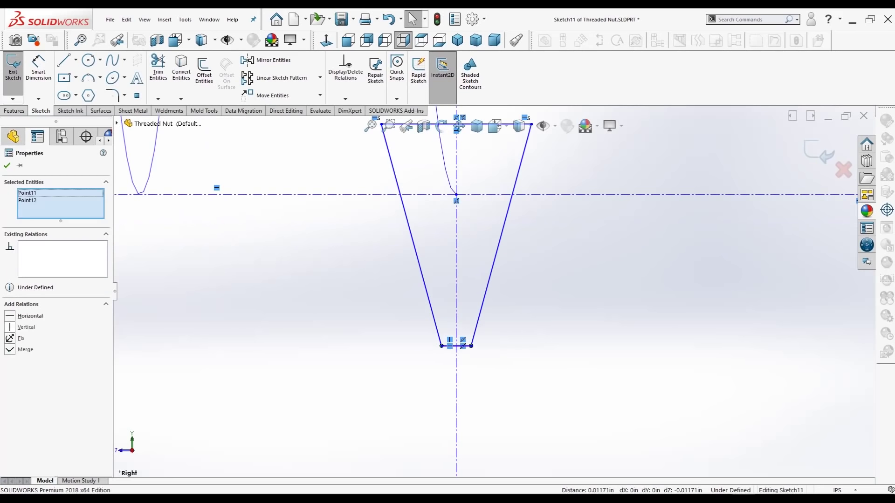
{"action": "left_click", "coordinate": [10, 316]}
{"action": "key", "text": "Escape"}
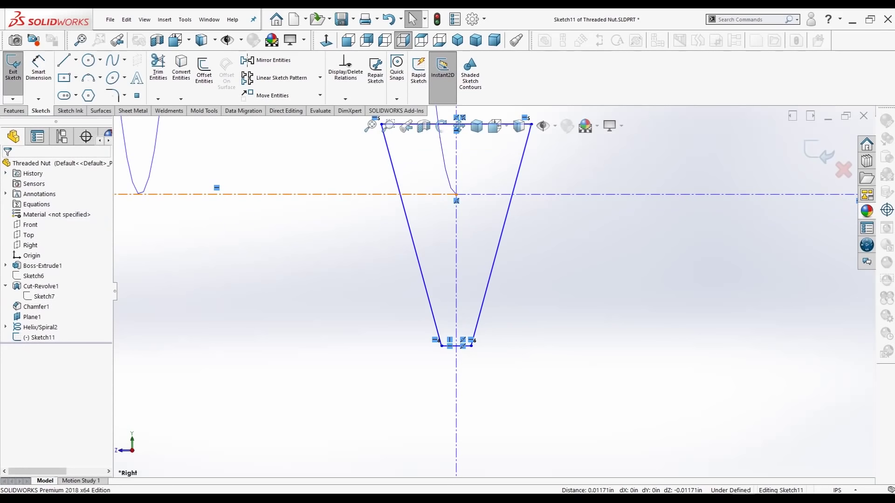
{"action": "scroll", "coordinate": [491, 293], "scroll_direction": "up", "scroll_amount": 3}
{"action": "scroll", "coordinate": [491, 293], "scroll_direction": "up", "scroll_amount": 2}
{"action": "scroll", "coordinate": [497, 156], "scroll_direction": "down", "scroll_amount": 4}
{"action": "scroll", "coordinate": [493, 289], "scroll_direction": "up", "scroll_amount": 3}
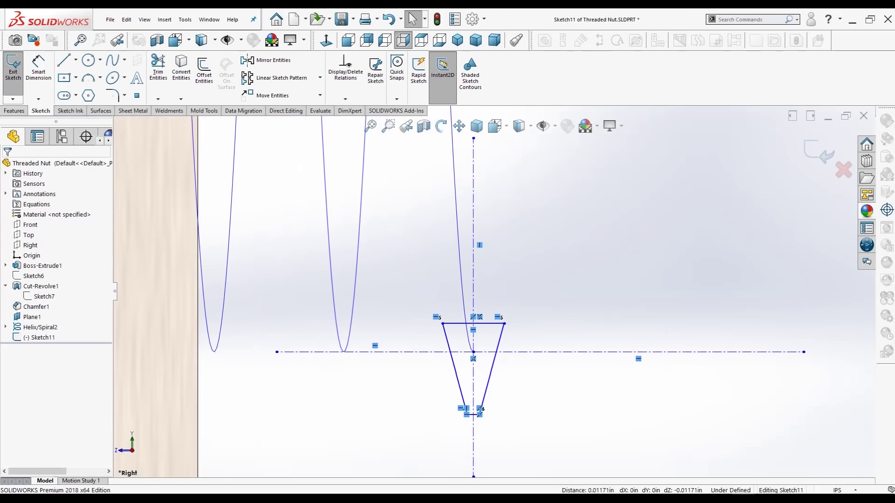
{"action": "scroll", "coordinate": [494, 292], "scroll_direction": "up", "scroll_amount": 2}
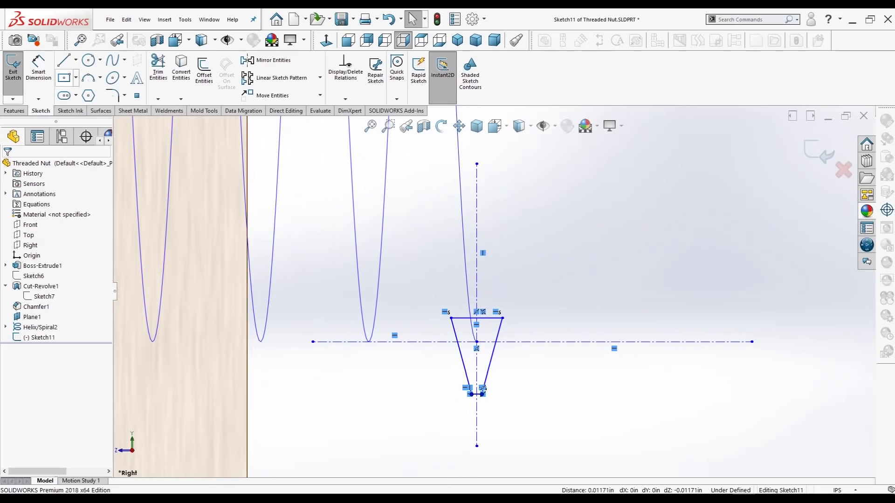
{"action": "left_click", "coordinate": [38, 66]}
{"action": "scroll", "coordinate": [486, 411], "scroll_direction": "down", "scroll_amount": 4}
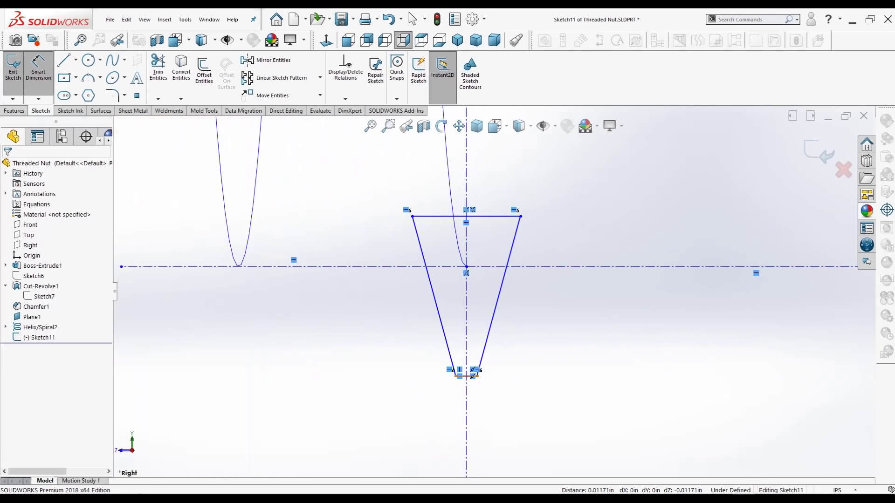
Step: Dimension the trapezoid's bottom edge at 0.01563 and its height at 0.07670
{"action": "left_click", "coordinate": [468, 376]}
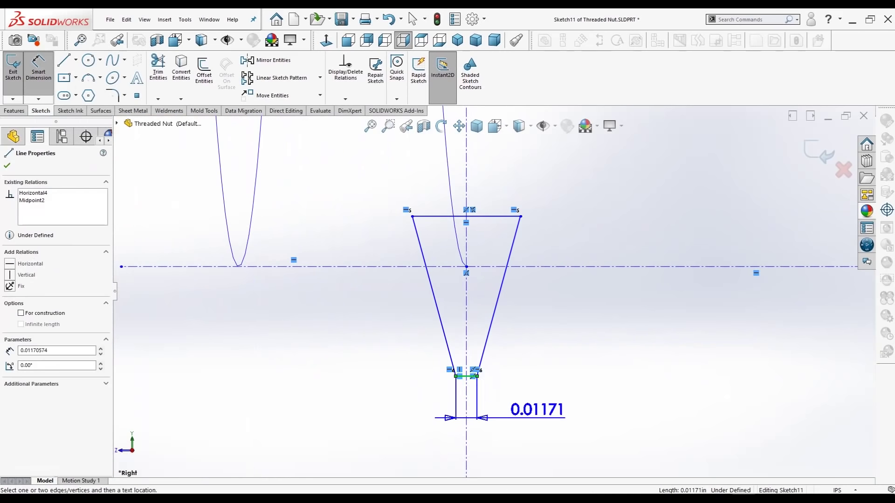
{"action": "left_click", "coordinate": [536, 413]}
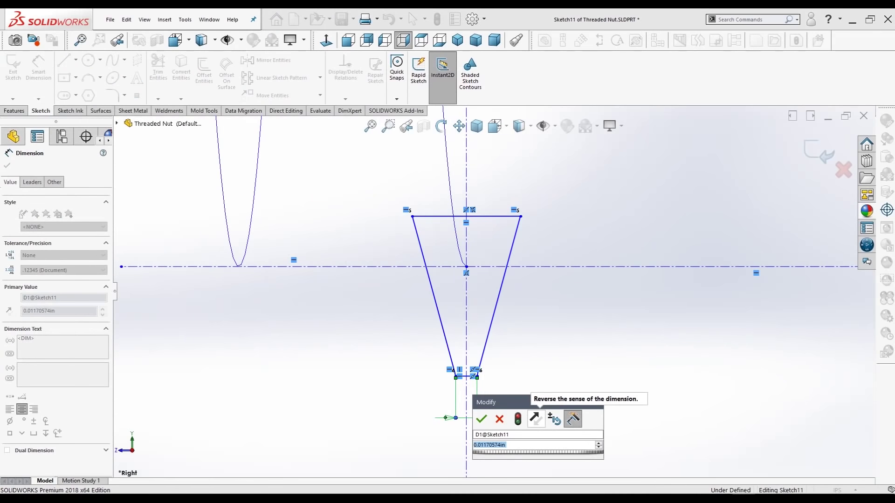
{"action": "key", "text": "BackSpace"}
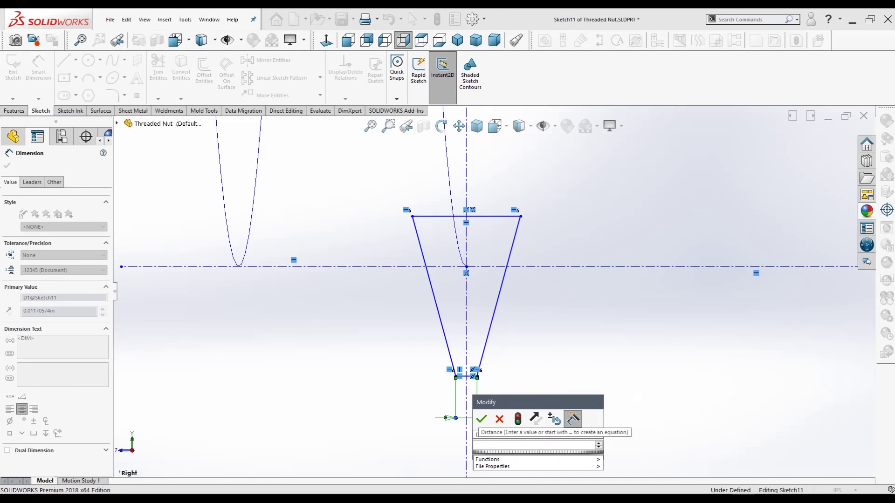
{"action": "type", "text": ".01563"}
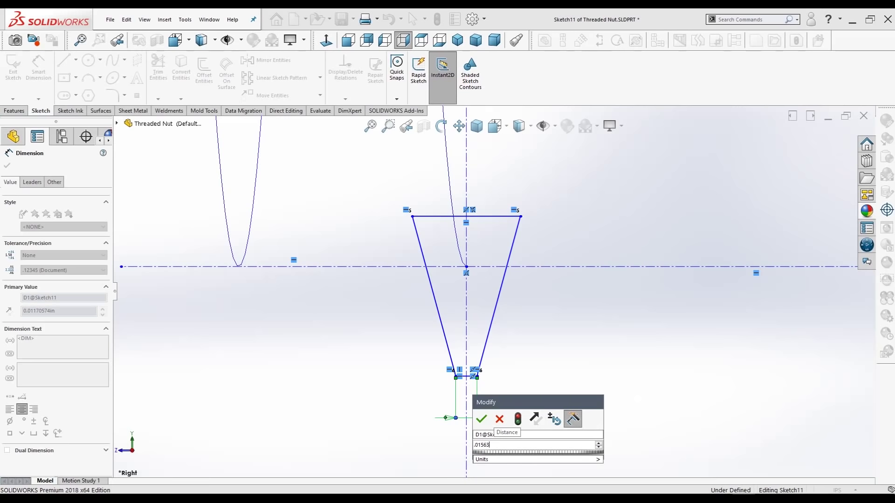
{"action": "key", "text": "Return"}
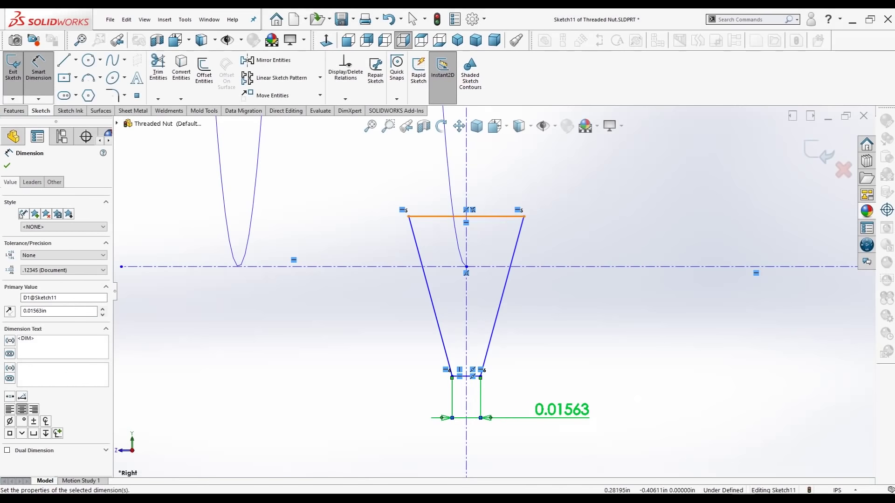
{"action": "left_click", "coordinate": [466, 377]}
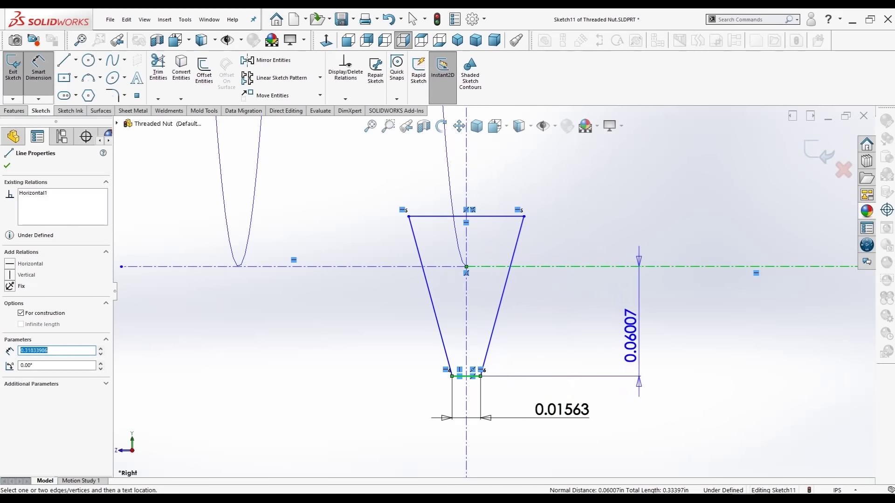
{"action": "left_click", "coordinate": [639, 321]}
{"action": "type", "text": "="}
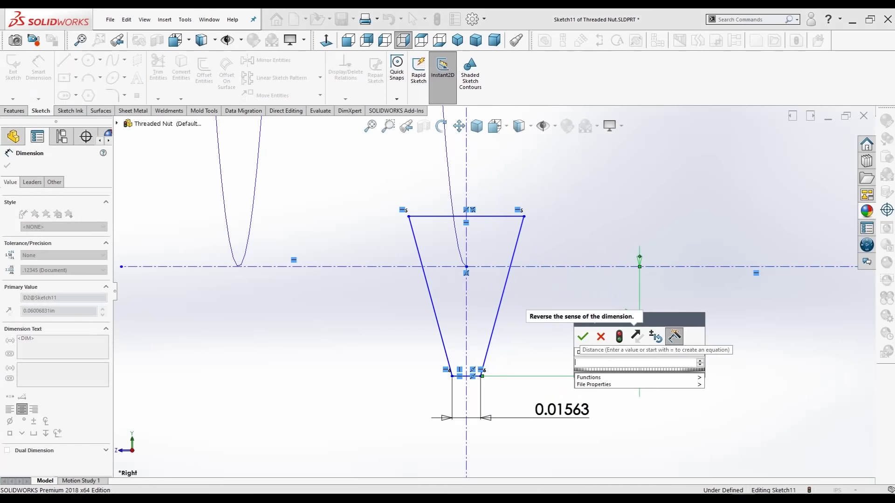
{"action": "type", "text": "."}
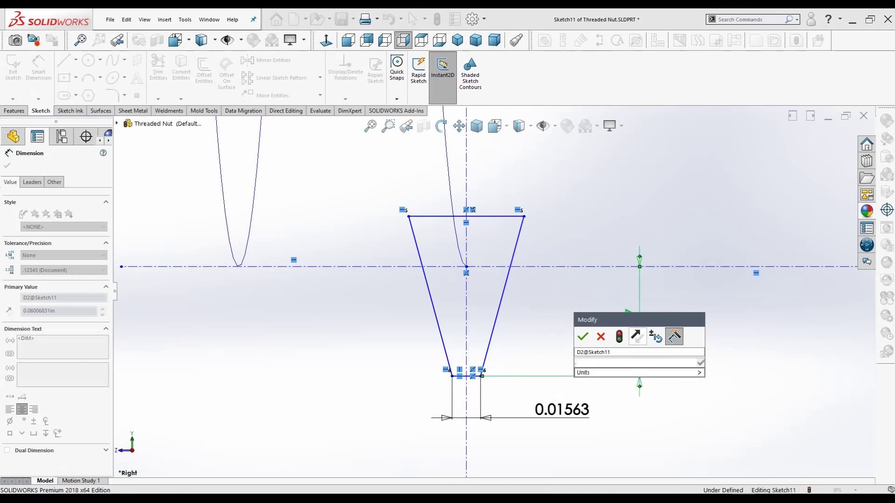
{"action": "type", "text": "0767"}
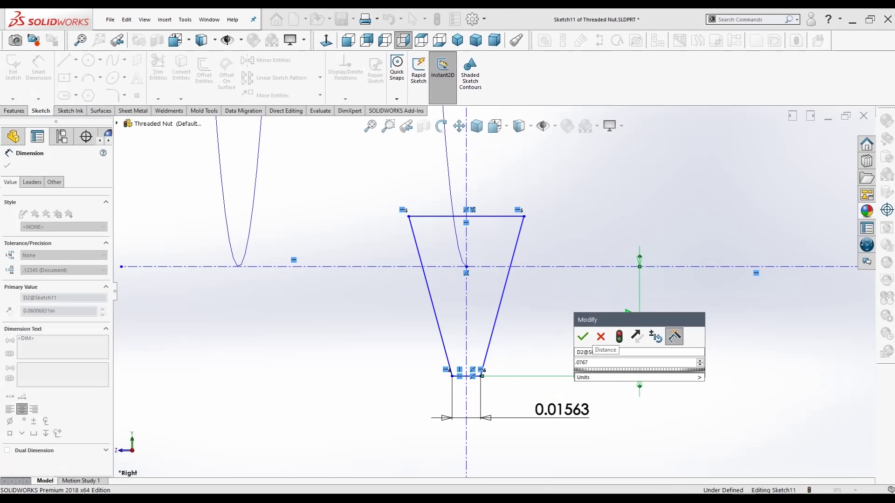
{"action": "key", "text": "Return"}
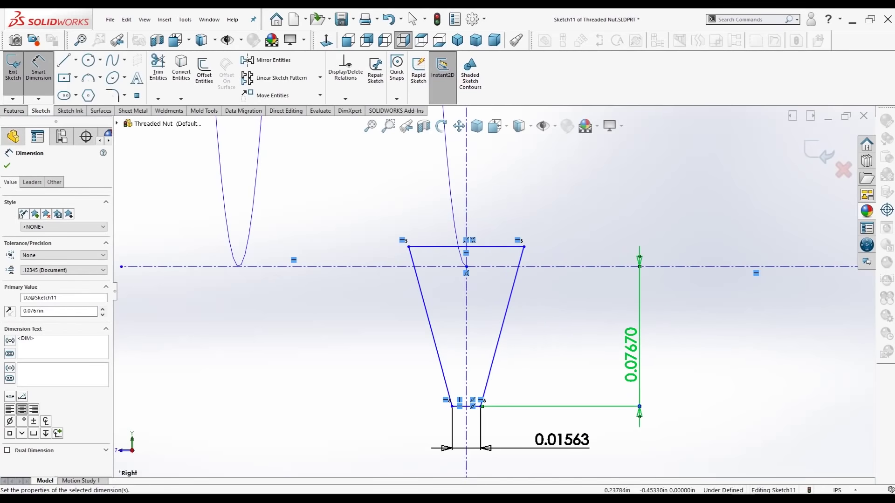
Step: Dimension the two slanted sides at a 60° included angle and fit the sketch in view
{"action": "left_click", "coordinate": [430, 326]}
{"action": "left_click", "coordinate": [502, 326]}
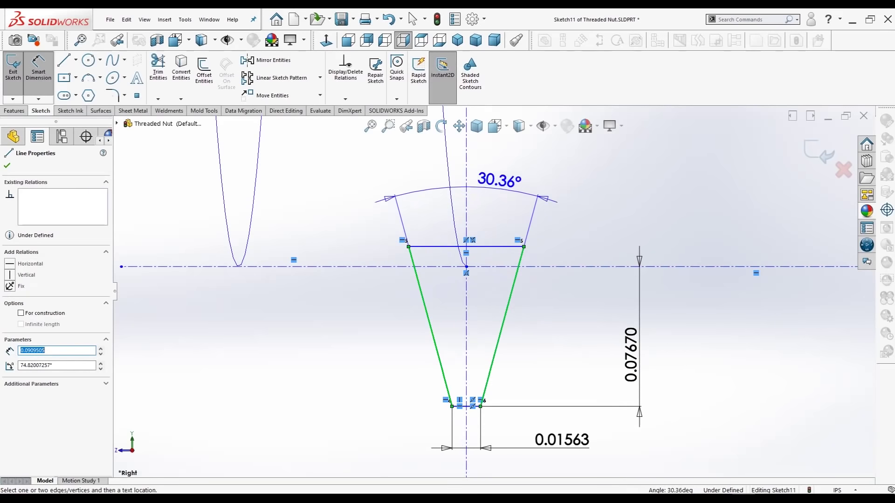
{"action": "left_click", "coordinate": [499, 181]}
{"action": "type", "text": "60"}
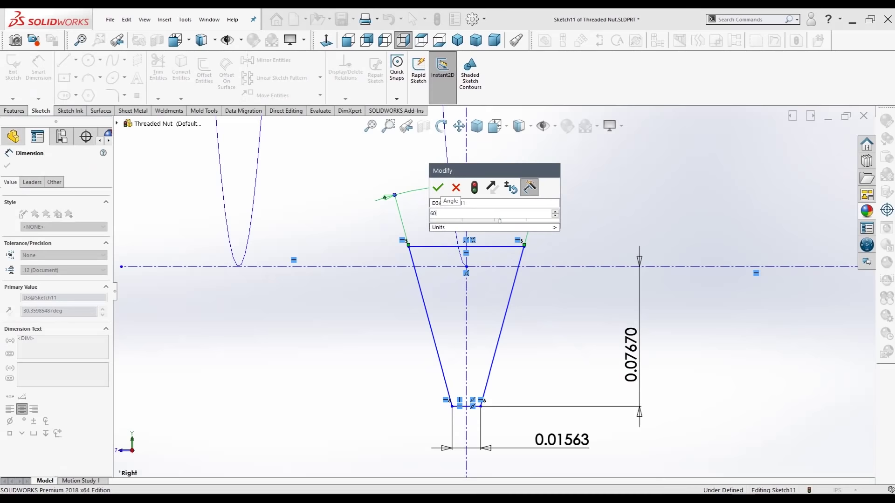
{"action": "key", "text": "Return"}
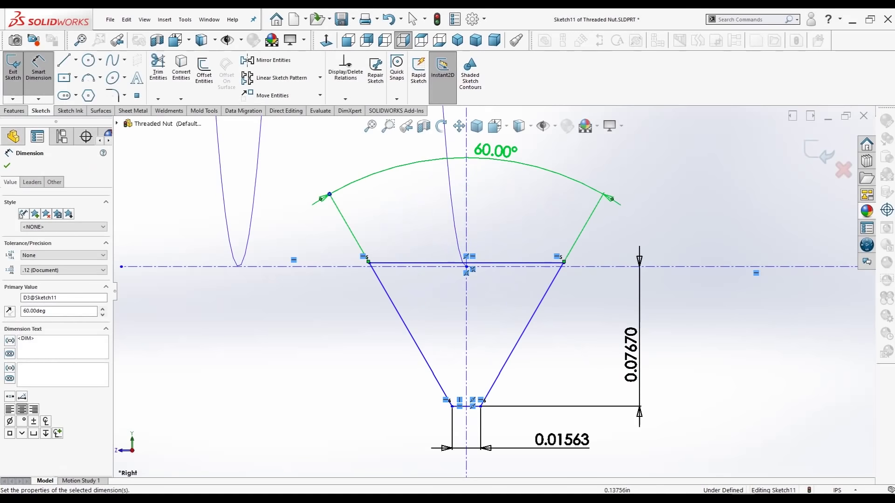
{"action": "left_click", "coordinate": [7, 165]}
{"action": "left_click", "coordinate": [412, 19]}
{"action": "key", "text": "f"}
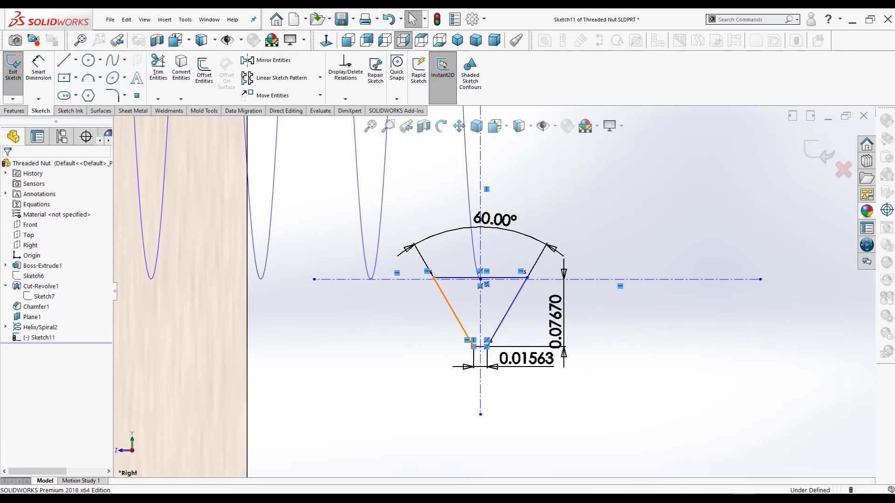
Step: Zoom around Sketch11's trapezoid thread profile, then bring up the part feature commands
{"action": "scroll", "coordinate": [491, 293], "scroll_direction": "up", "scroll_amount": 1}
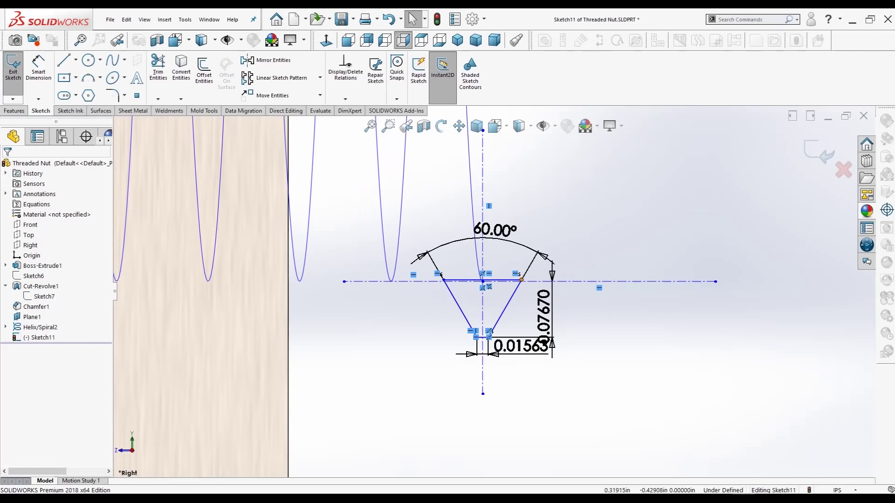
{"action": "scroll", "coordinate": [533, 277], "scroll_direction": "down", "scroll_amount": 3}
{"action": "scroll", "coordinate": [533, 277], "scroll_direction": "down", "scroll_amount": 2}
{"action": "scroll", "coordinate": [532, 277], "scroll_direction": "down", "scroll_amount": 1}
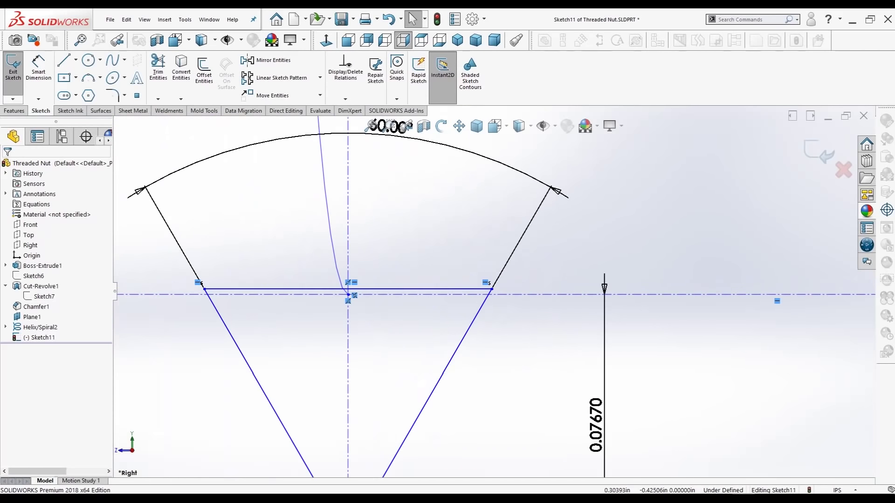
{"action": "scroll", "coordinate": [493, 290], "scroll_direction": "up", "scroll_amount": 1}
{"action": "scroll", "coordinate": [493, 290], "scroll_direction": "up", "scroll_amount": 3}
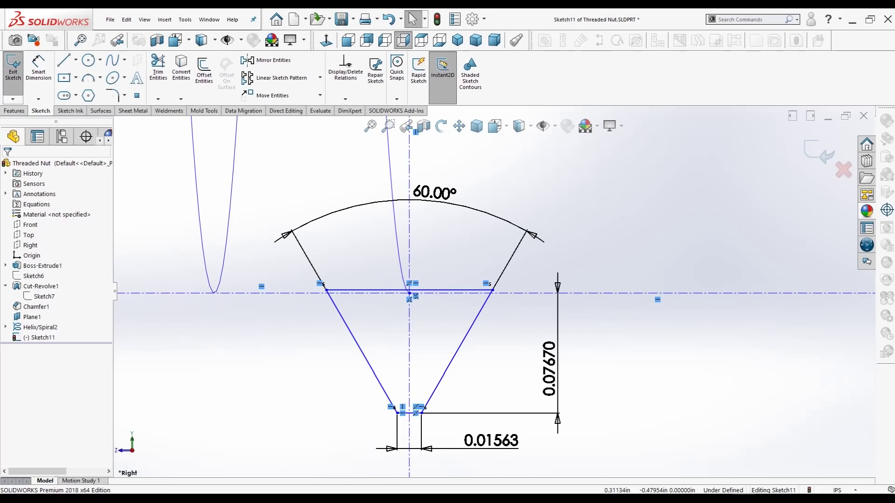
{"action": "scroll", "coordinate": [493, 290], "scroll_direction": "up", "scroll_amount": 1}
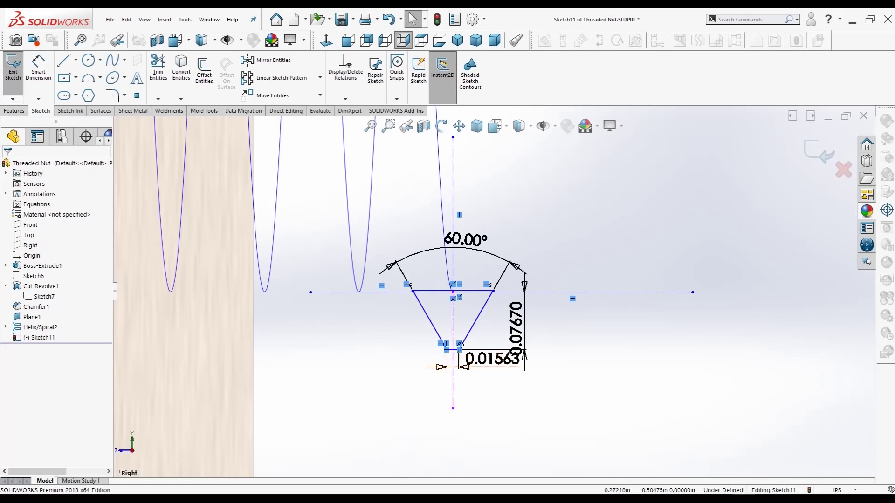
{"action": "scroll", "coordinate": [445, 351], "scroll_direction": "down", "scroll_amount": 5}
{"action": "scroll", "coordinate": [490, 289], "scroll_direction": "up", "scroll_amount": 3}
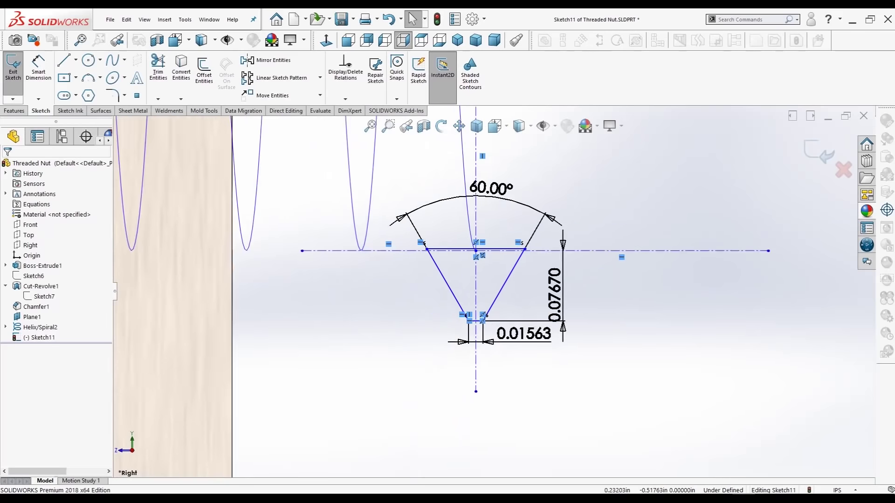
{"action": "scroll", "coordinate": [493, 290], "scroll_direction": "up", "scroll_amount": 2}
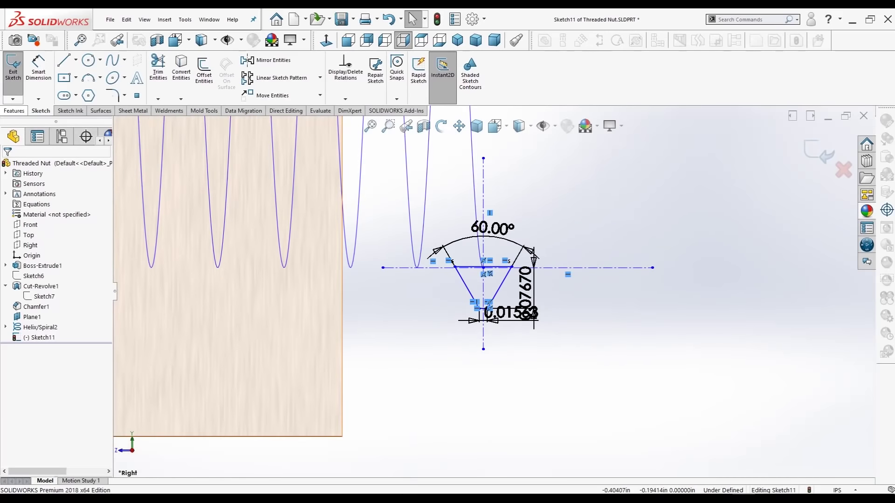
{"action": "left_click", "coordinate": [14, 110]}
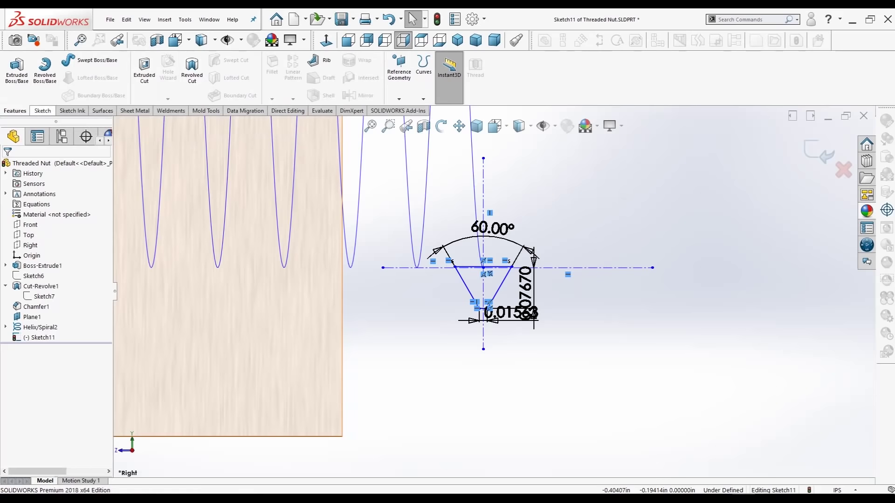
Step: Sweep-cut the Sketch11 trapezoid along Helix/Spiral2 to form the Cut-Sweep3 internal threads
{"action": "left_click", "coordinate": [42, 110]}
{"action": "left_click", "coordinate": [13, 65]}
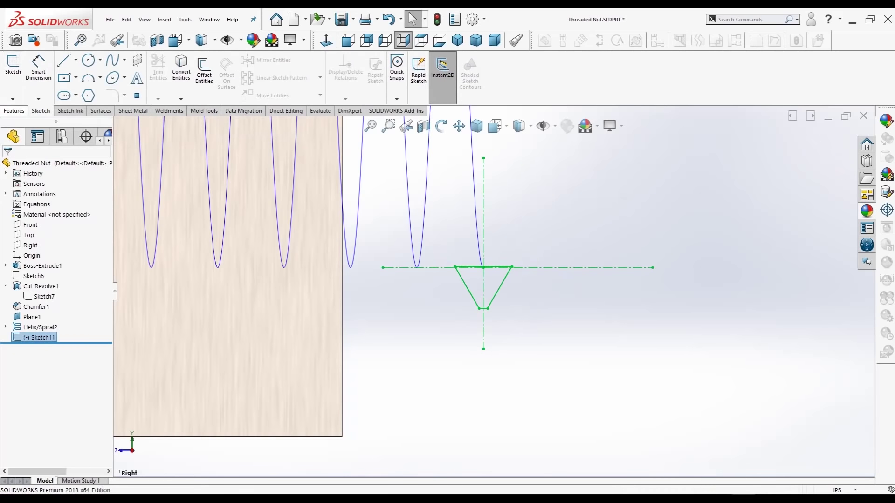
{"action": "left_click", "coordinate": [228, 60]}
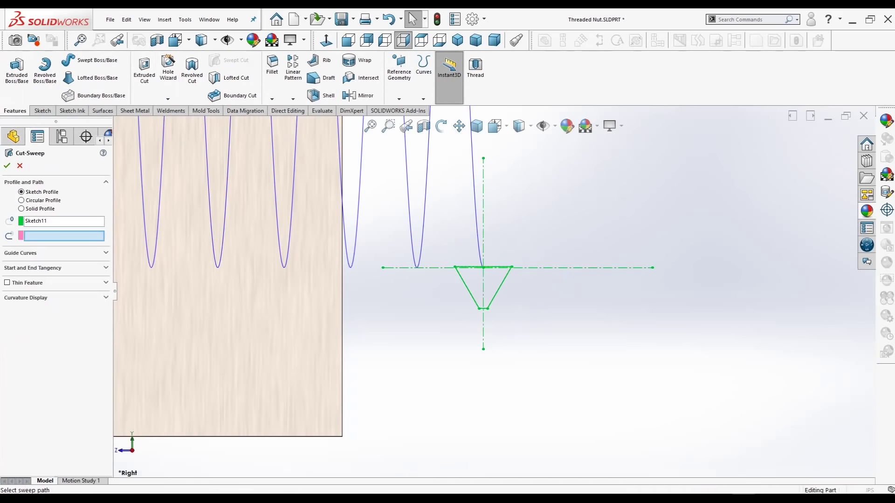
{"action": "scroll", "coordinate": [490, 298], "scroll_direction": "up", "scroll_amount": 3}
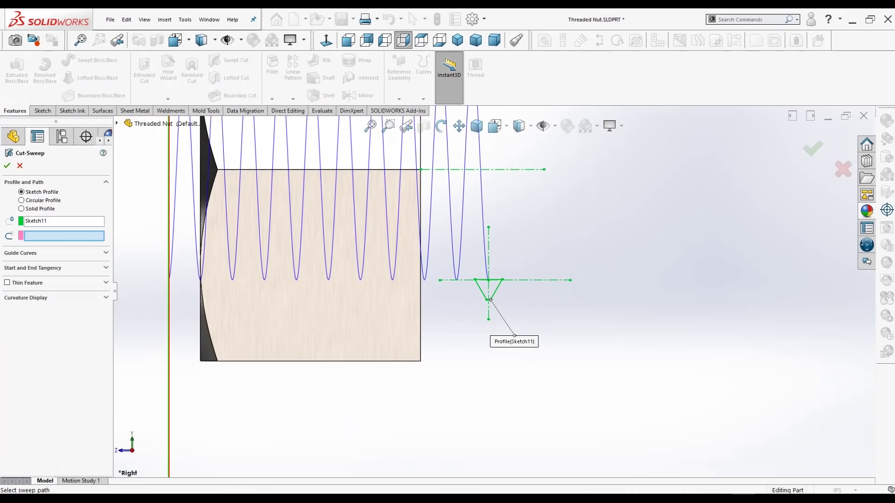
{"action": "left_click", "coordinate": [417, 180]}
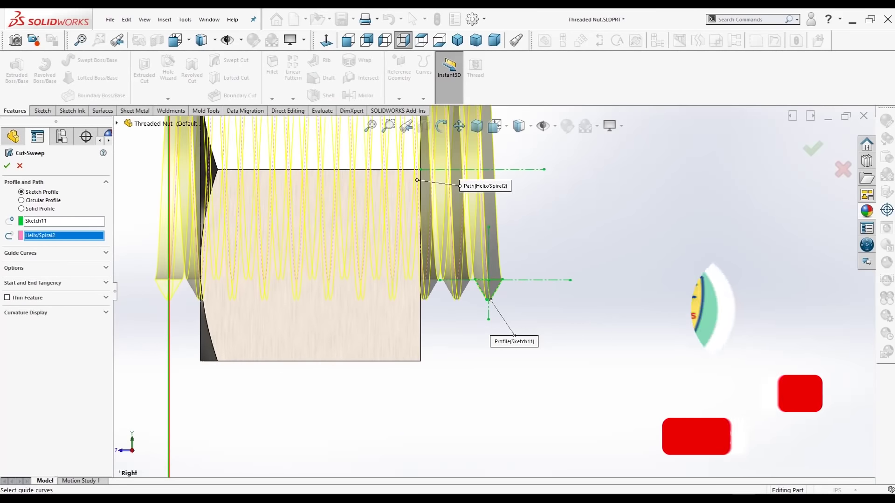
{"action": "scroll", "coordinate": [493, 291], "scroll_direction": "up", "scroll_amount": 2}
{"action": "middle_click_drag", "start_coordinate": [420, 280], "coordinate": [513, 266]}
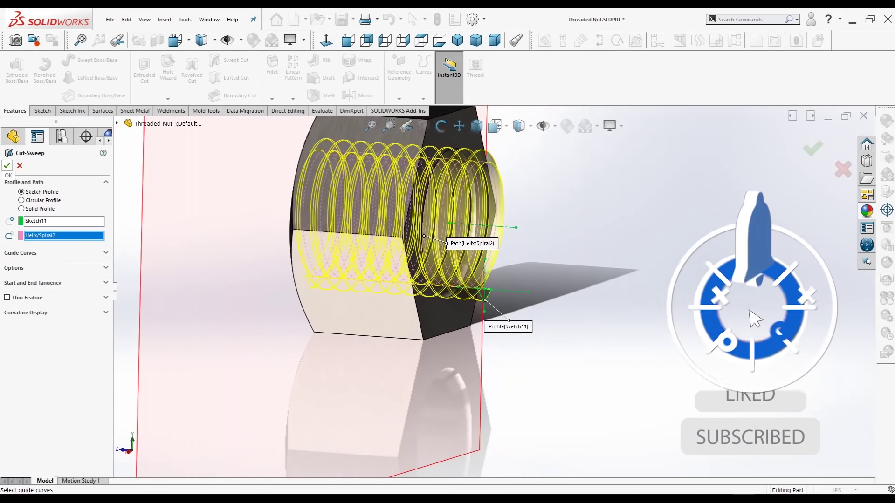
{"action": "left_click", "coordinate": [7, 165]}
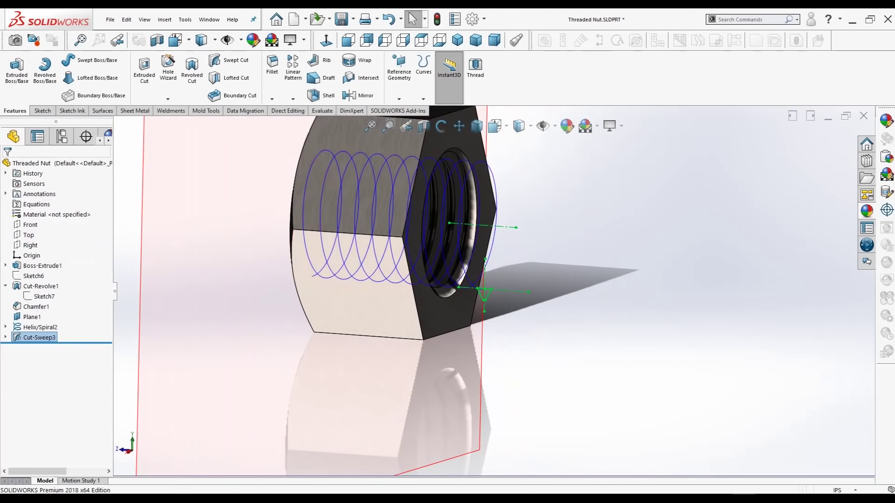
{"action": "mouse_move", "coordinate": [420, 280]}
{"action": "middle_mouse_down"}
{"action": "mouse_move", "coordinate": [494, 279]}
{"action": "mouse_move", "coordinate": [447, 284]}
{"action": "mouse_move", "coordinate": [466, 275]}
{"action": "middle_mouse_up"}
{"action": "left_click", "coordinate": [410, 13]}
{"action": "key", "text": "ctrl+7"}
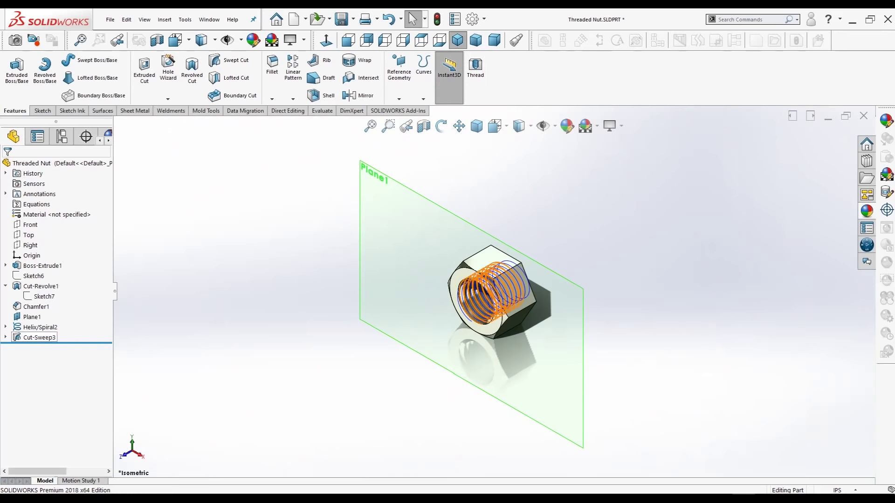
{"action": "left_click", "coordinate": [31, 317]}
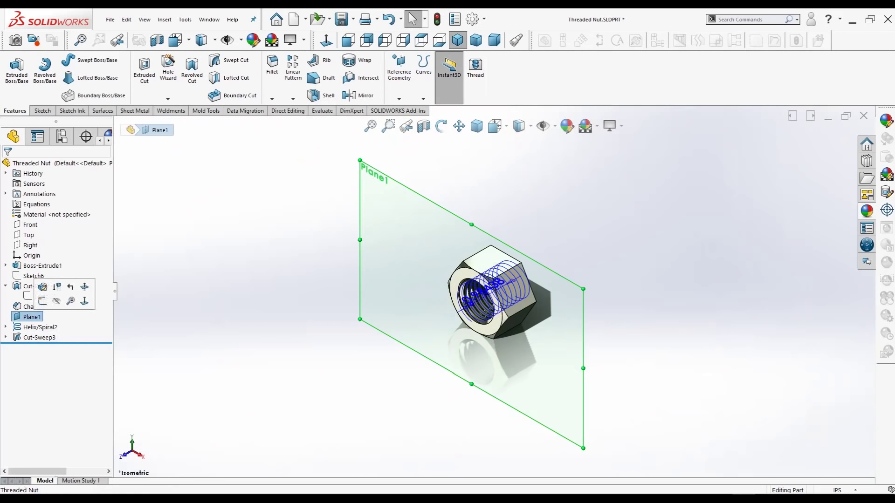
Step: Hide Plane1 and Helix/Spiral2, zoom to fit the nut, and start a fillet
{"action": "left_click", "coordinate": [56, 301]}
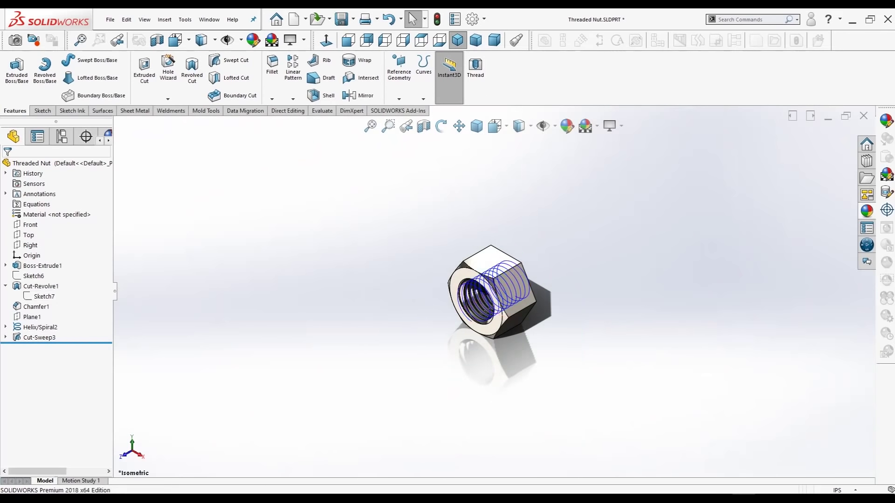
{"action": "left_click", "coordinate": [39, 327]}
{"action": "left_click", "coordinate": [43, 312]}
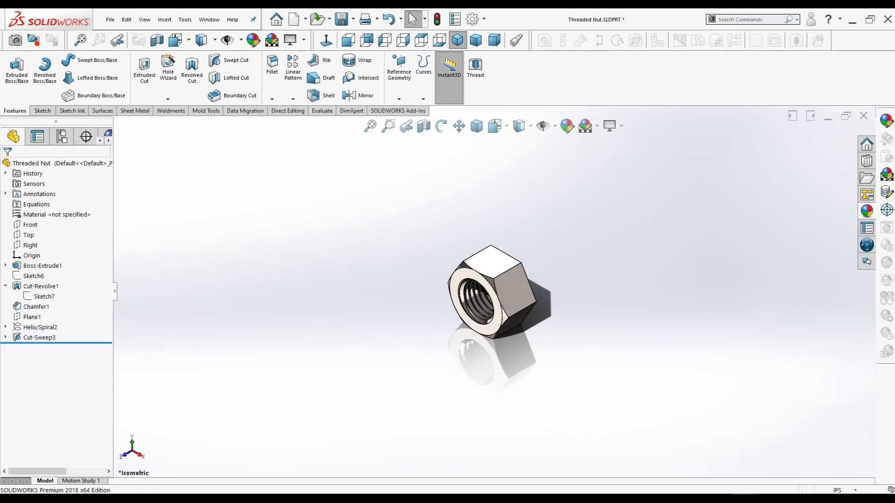
{"action": "key", "text": "f"}
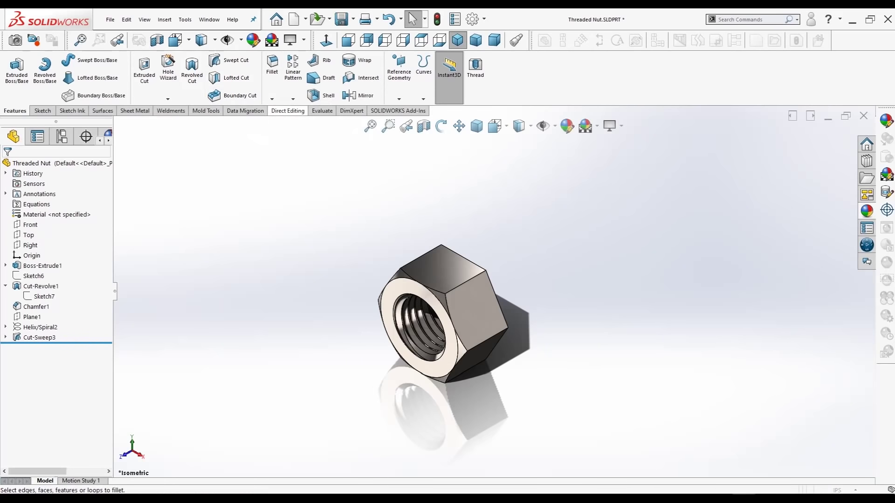
{"action": "left_click", "coordinate": [272, 65]}
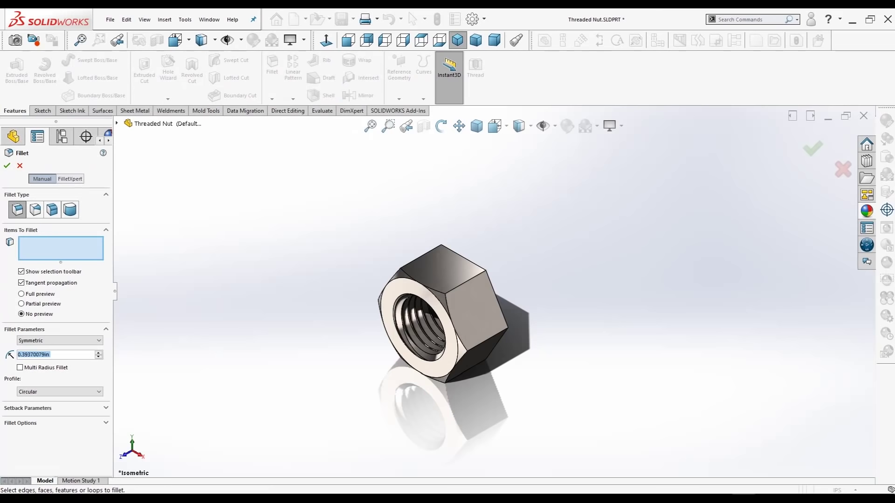
Step: Fillet the six hex corner edges of the nut at a 0.39370079 in radius
{"action": "left_click", "coordinate": [462, 285]}
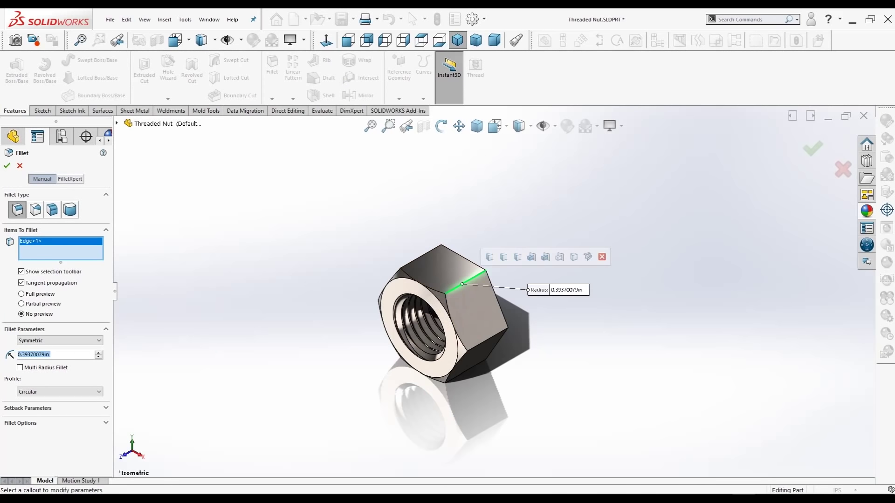
{"action": "mouse_move", "coordinate": [461, 285]}
{"action": "middle_mouse_down"}
{"action": "mouse_move", "coordinate": [426, 279]}
{"action": "mouse_move", "coordinate": [400, 289]}
{"action": "mouse_move", "coordinate": [354, 279]}
{"action": "middle_mouse_up"}
{"action": "left_click", "coordinate": [425, 275]}
{"action": "left_click", "coordinate": [399, 289]}
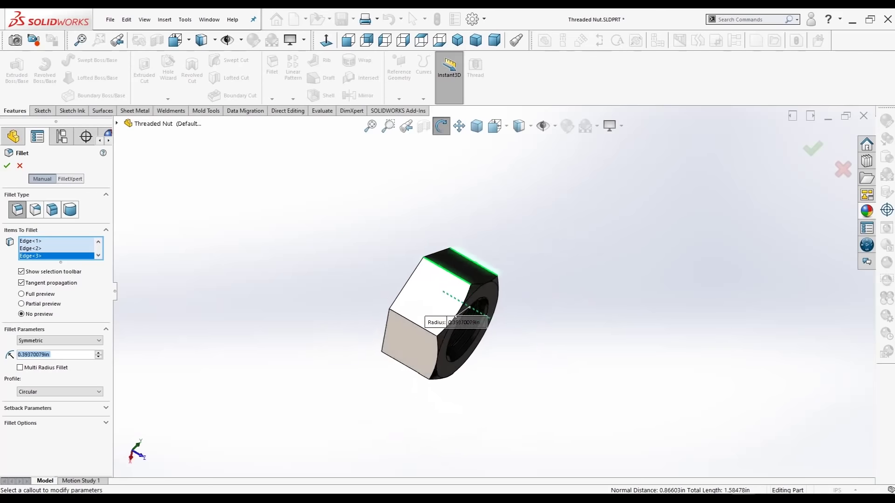
{"action": "left_click", "coordinate": [450, 285]}
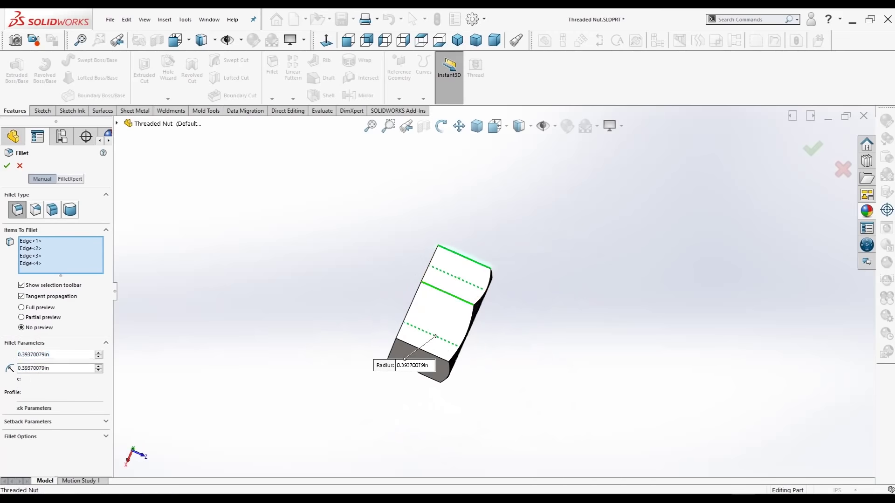
{"action": "mouse_move", "coordinate": [435, 343]}
{"action": "middle_mouse_down"}
{"action": "mouse_move", "coordinate": [422, 371]}
{"action": "mouse_move", "coordinate": [430, 361]}
{"action": "mouse_move", "coordinate": [410, 316]}
{"action": "mouse_move", "coordinate": [508, 317]}
{"action": "middle_mouse_up"}
{"action": "left_click", "coordinate": [422, 372]}
{"action": "left_click", "coordinate": [430, 361]}
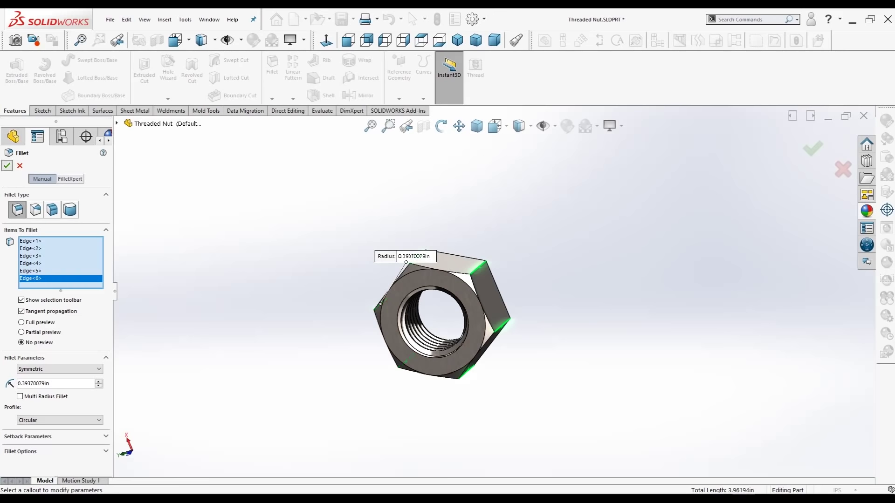
{"action": "key", "text": "Return"}
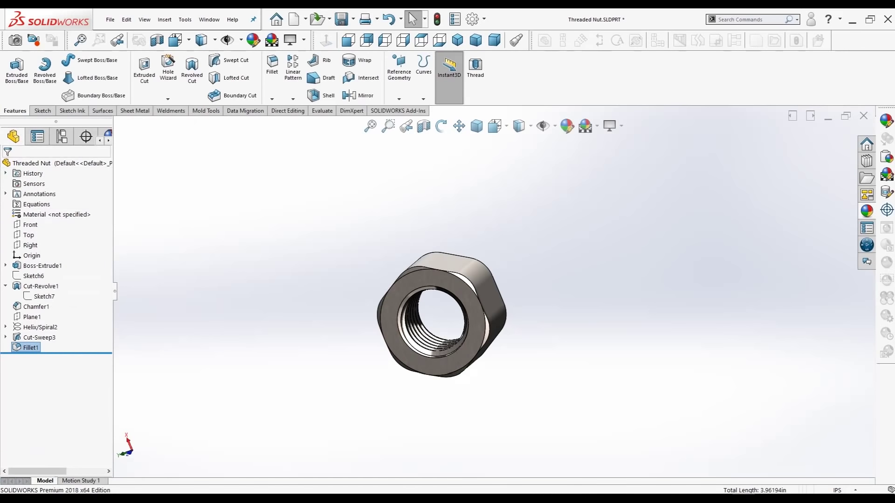
Step: Edit Fillet1 to a 0.1 in radius and orbit to inspect the rounded corners
{"action": "right_click", "coordinate": [31, 347]}
{"action": "key", "text": "Escape"}
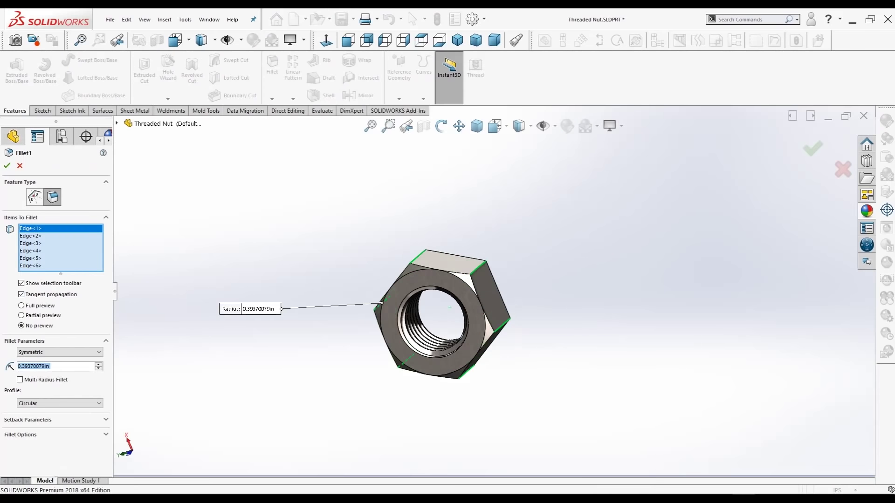
{"action": "type", "text": "."}
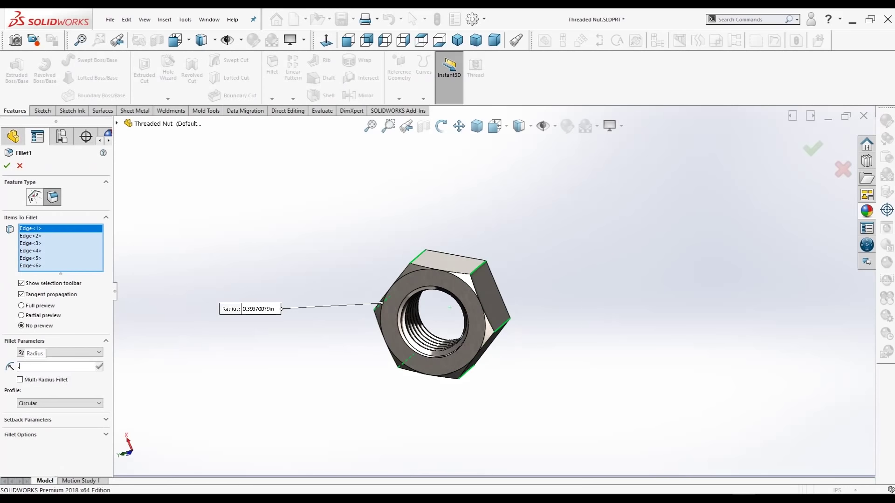
{"action": "type", "text": "10"}
{"action": "key", "text": "Return"}
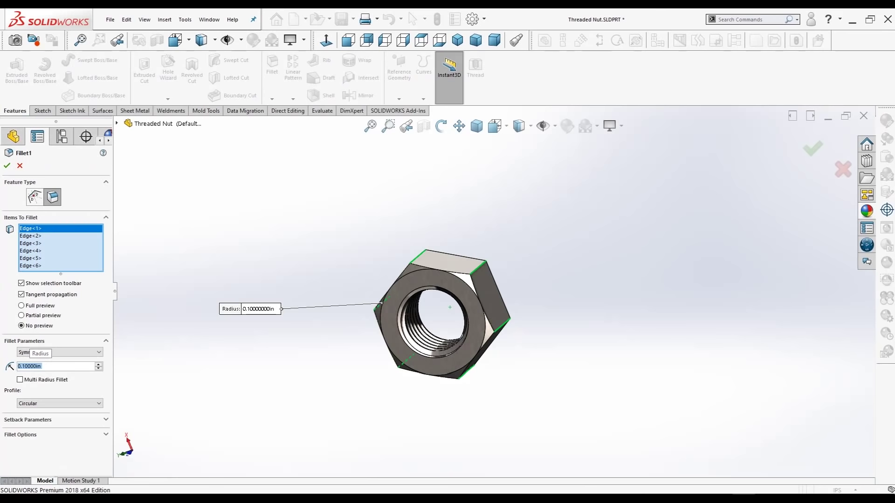
{"action": "key", "text": "Return"}
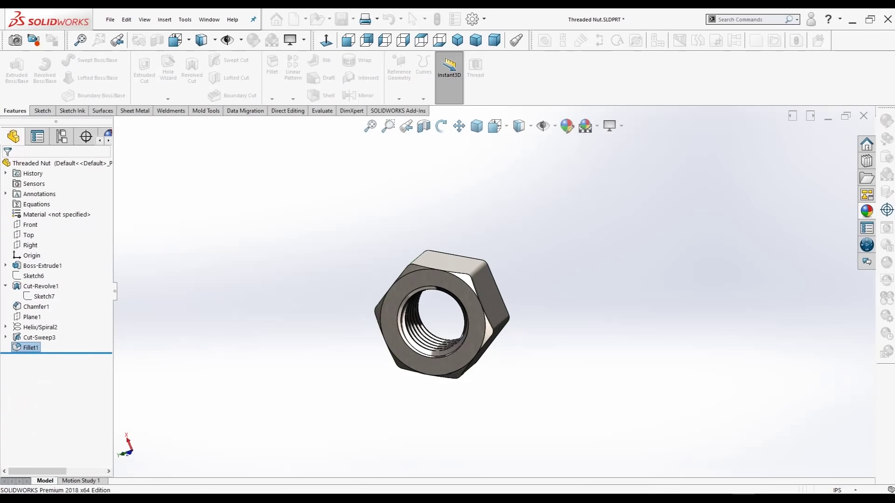
{"action": "mouse_move", "coordinate": [443, 317]}
{"action": "middle_mouse_down"}
{"action": "mouse_move", "coordinate": [452, 321]}
{"action": "mouse_move", "coordinate": [450, 309]}
{"action": "mouse_move", "coordinate": [445, 321]}
{"action": "middle_mouse_up"}
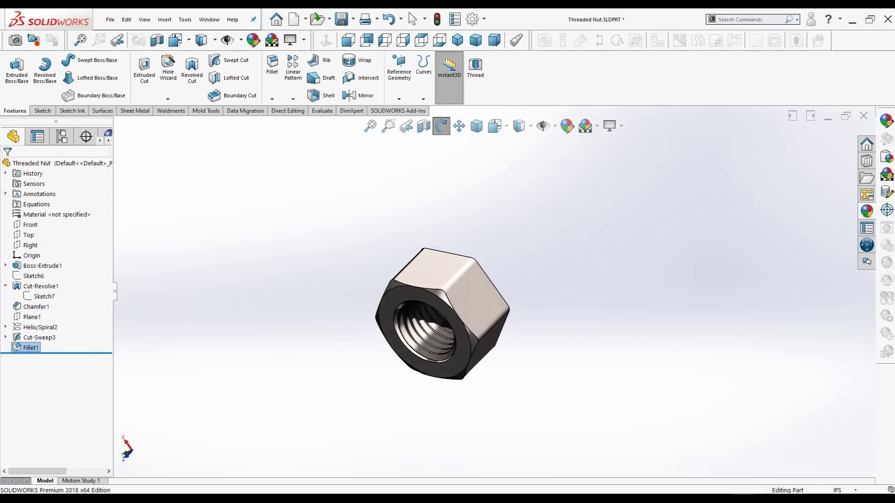
{"action": "left_click", "coordinate": [413, 19]}
Step: Re-edit Fillet1 to a 0.05 in radius, then select a curved edge on the front face
{"action": "right_click", "coordinate": [30, 347]}
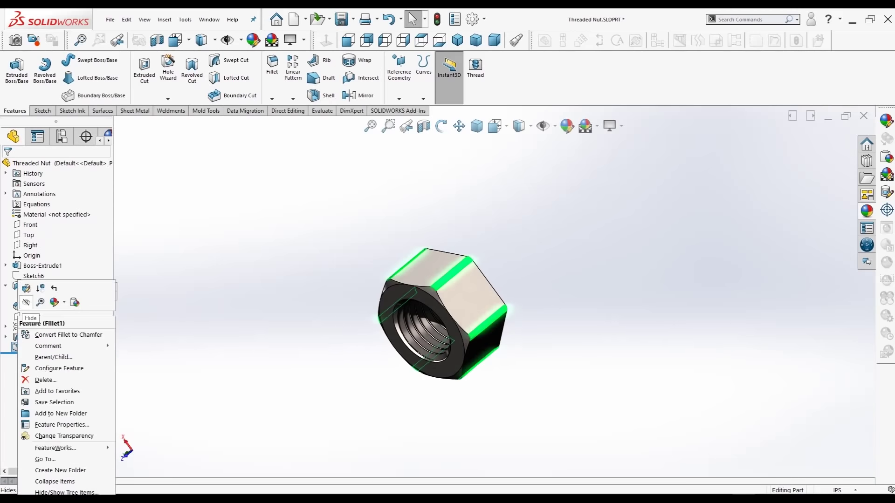
{"action": "key", "text": "Escape"}
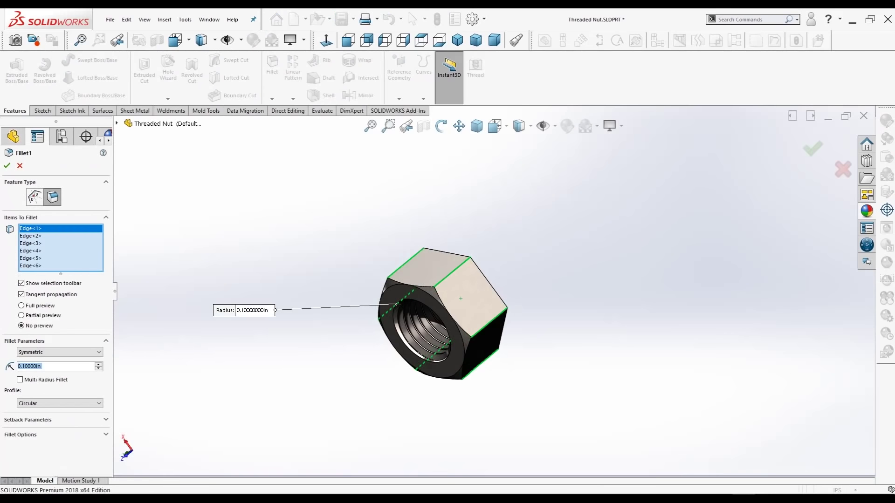
{"action": "type", "text": ".05"}
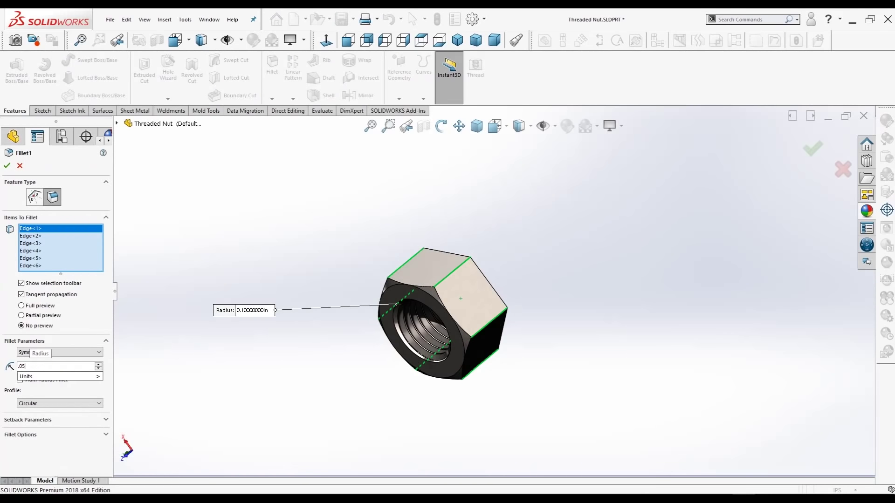
{"action": "key", "text": "Return"}
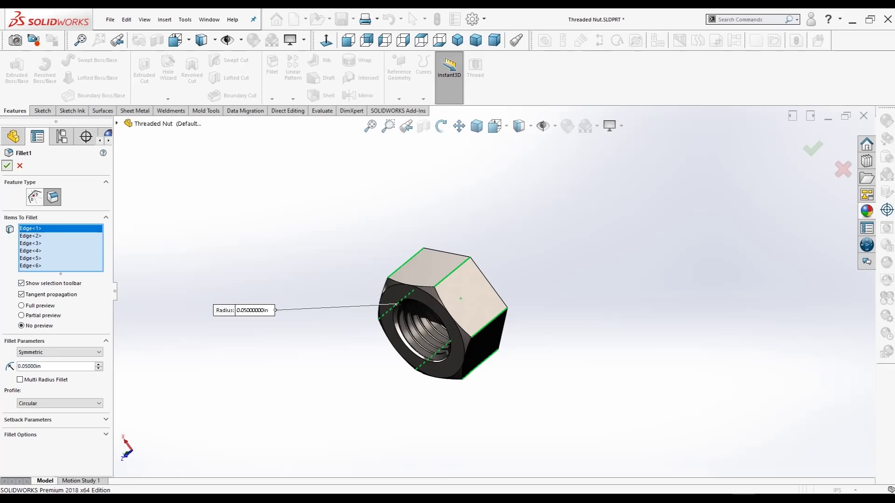
{"action": "key", "text": "Return"}
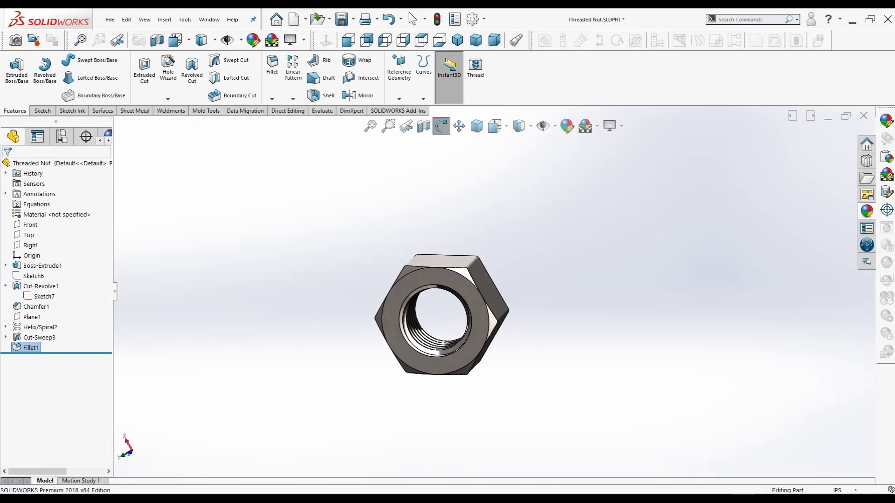
{"action": "key", "text": "Escape"}
{"action": "left_click", "coordinate": [435, 280]}
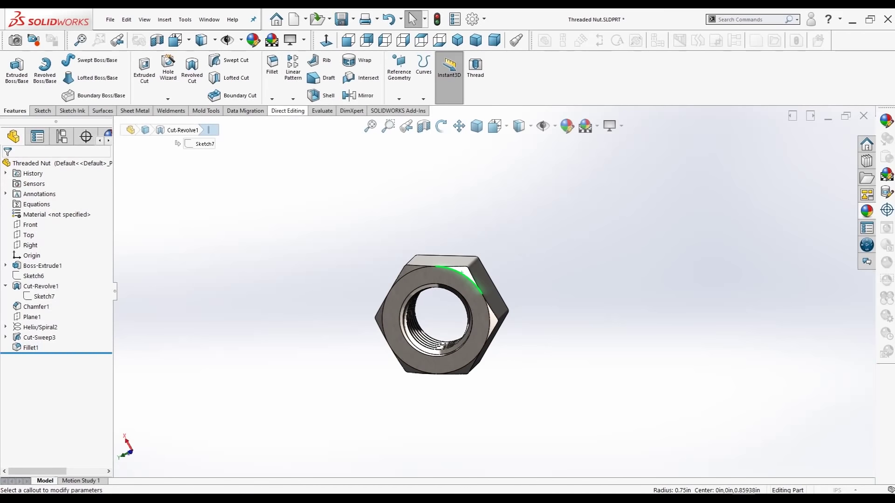
Step: Start a fillet on the front-face circular edge arcs, removing the face picked by mistake
{"action": "left_click", "coordinate": [271, 65]}
{"action": "left_click", "coordinate": [410, 278]}
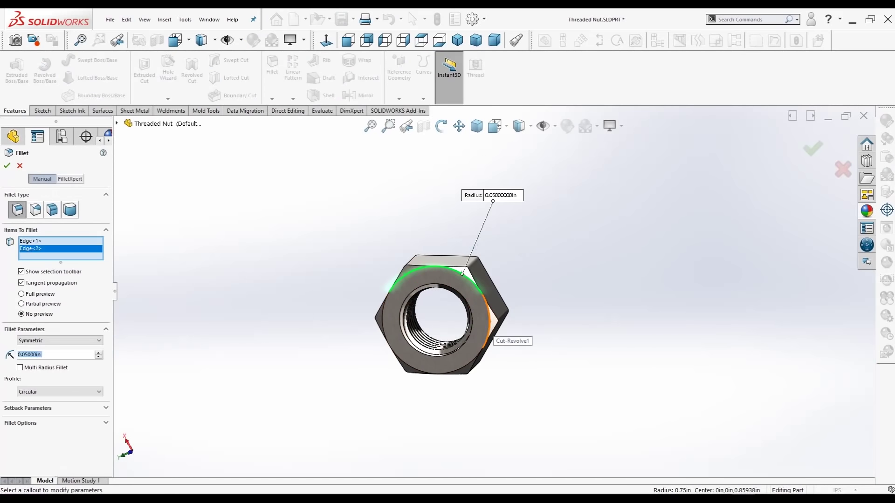
{"action": "left_click", "coordinate": [487, 321]}
{"action": "left_click", "coordinate": [450, 364]}
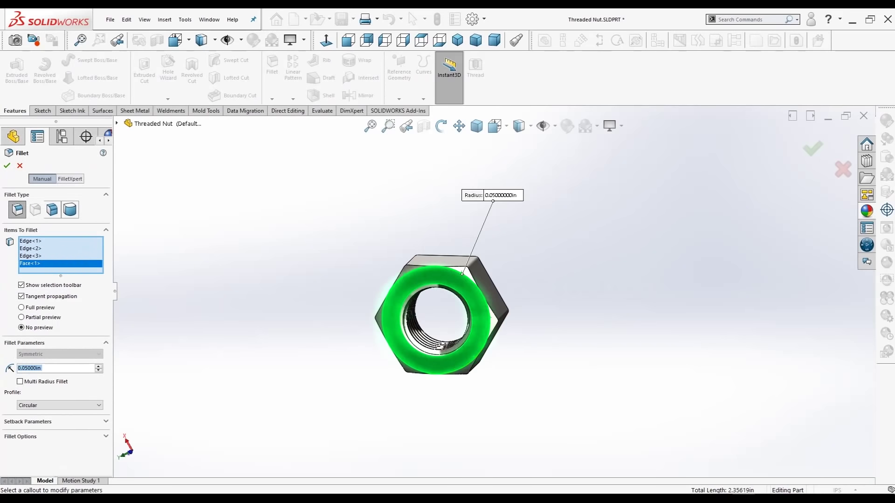
{"action": "right_click", "coordinate": [52, 263]}
{"action": "left_click", "coordinate": [65, 282]}
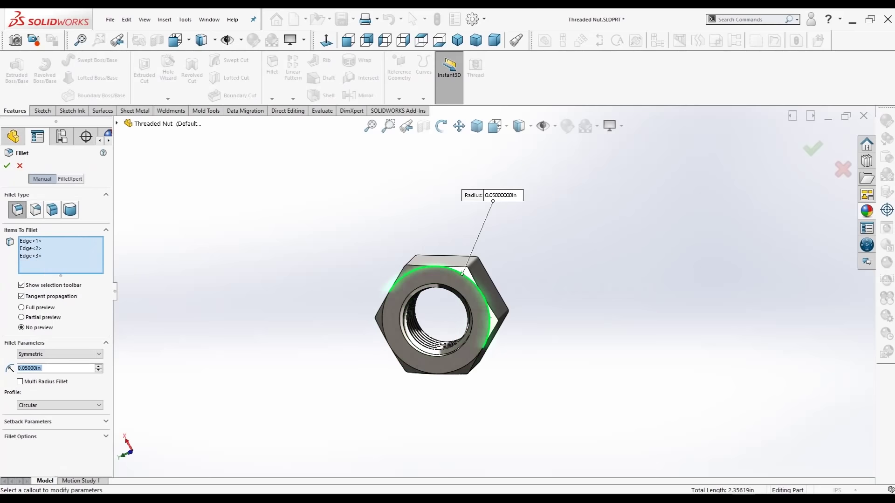
Step: Add the remaining circular edge arcs, apply the 0.05 in Fillet2, and inspect the nut
{"action": "left_click", "coordinate": [462, 366]}
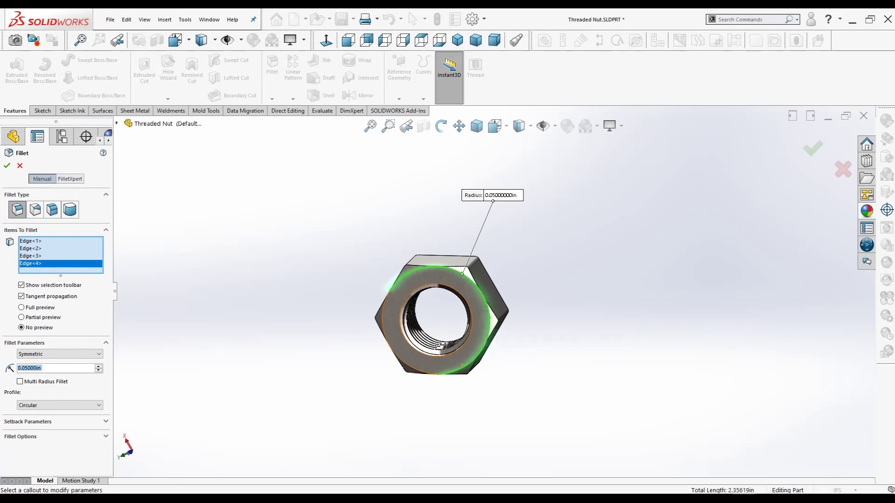
{"action": "left_click", "coordinate": [420, 373]}
{"action": "left_click", "coordinate": [383, 326]}
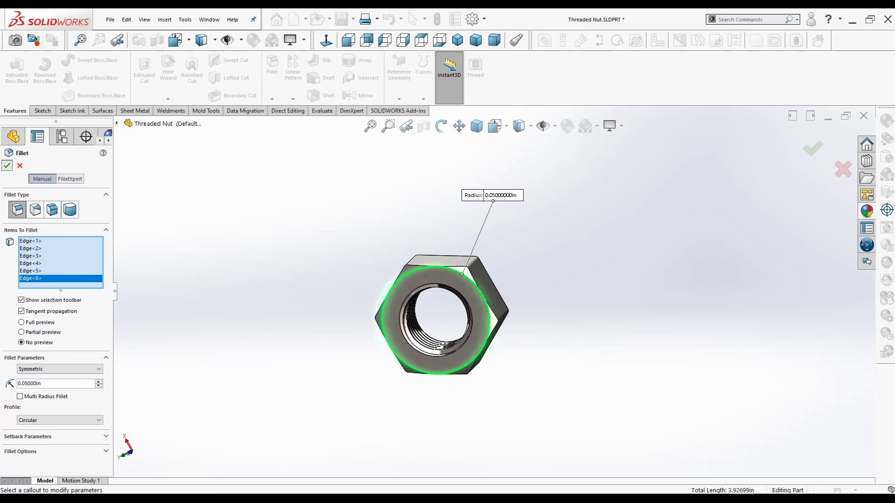
{"action": "key", "text": "Return"}
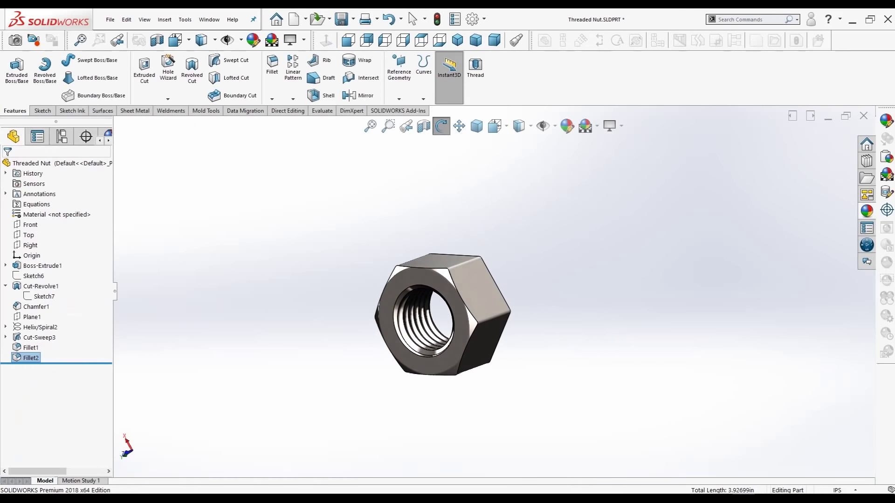
{"action": "key", "text": "Right"}
{"action": "key", "text": "Right"}
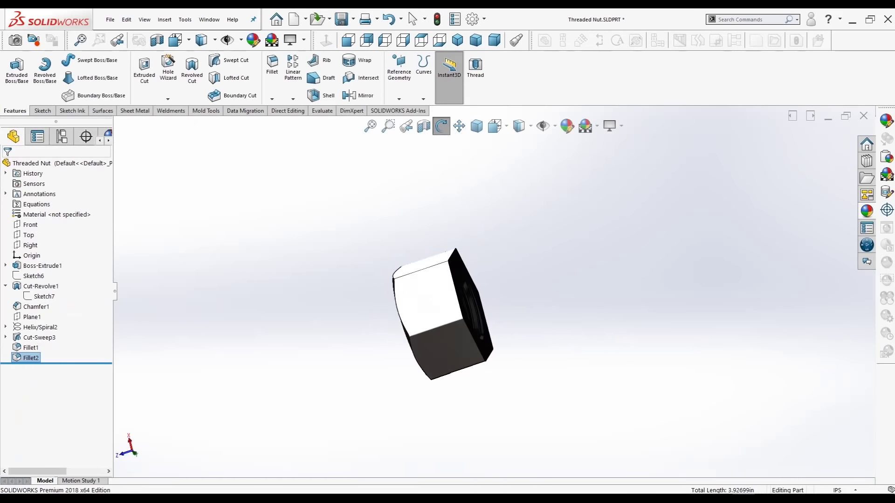
{"action": "key", "text": "Left"}
{"action": "key", "text": "Left"}
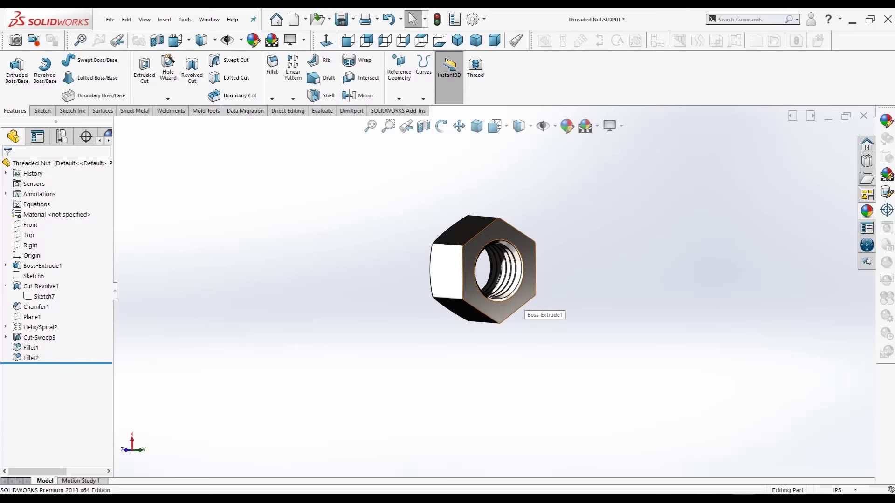
{"action": "scroll", "coordinate": [448, 261], "scroll_direction": "up", "scroll_amount": 3}
Step: Fillet the hexagonal outline edge of the nut's front face at 0.05 in
{"action": "left_click", "coordinate": [271, 99]}
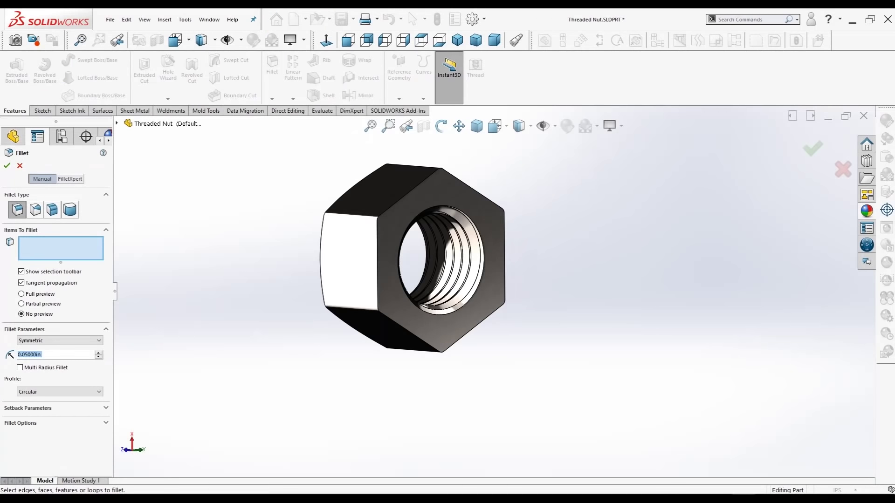
{"action": "left_click", "coordinate": [410, 191]}
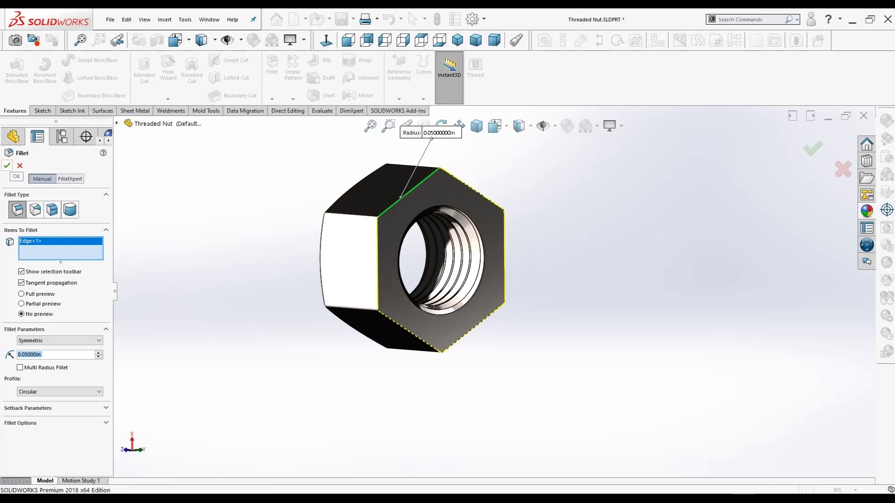
{"action": "key", "text": "Return"}
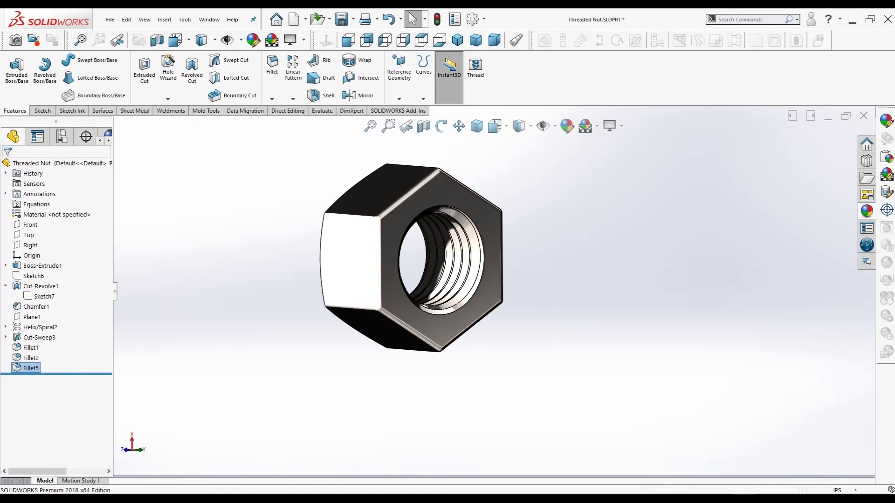
Step: View the finished nut from isometric, trimetric and dimetric angles, then switch to plain Shaded display
{"action": "left_click", "coordinate": [458, 40]}
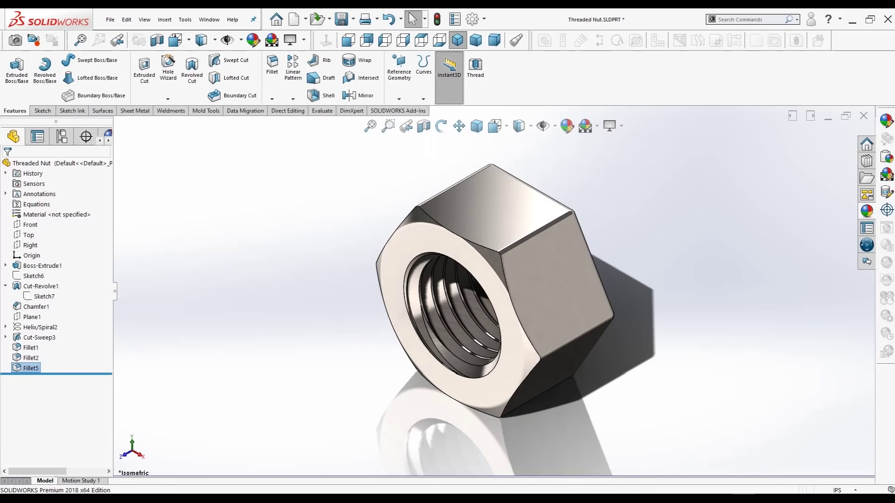
{"action": "key", "text": "z"}
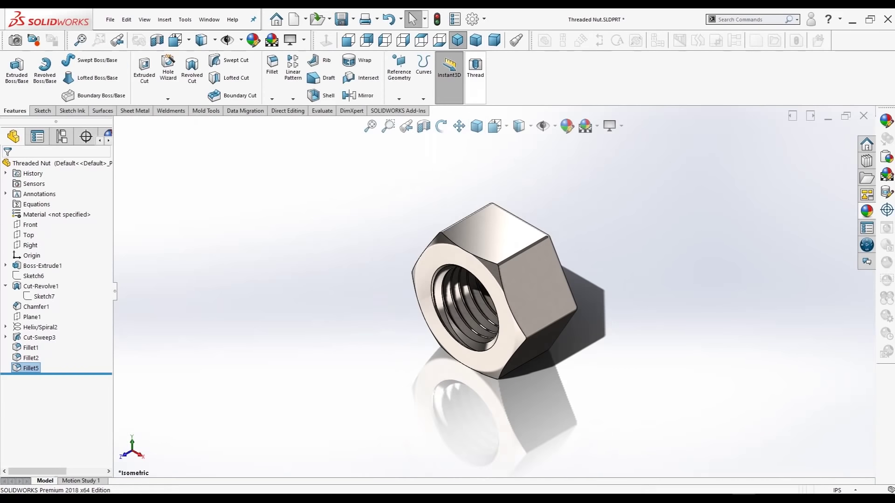
{"action": "left_click", "coordinate": [475, 40]}
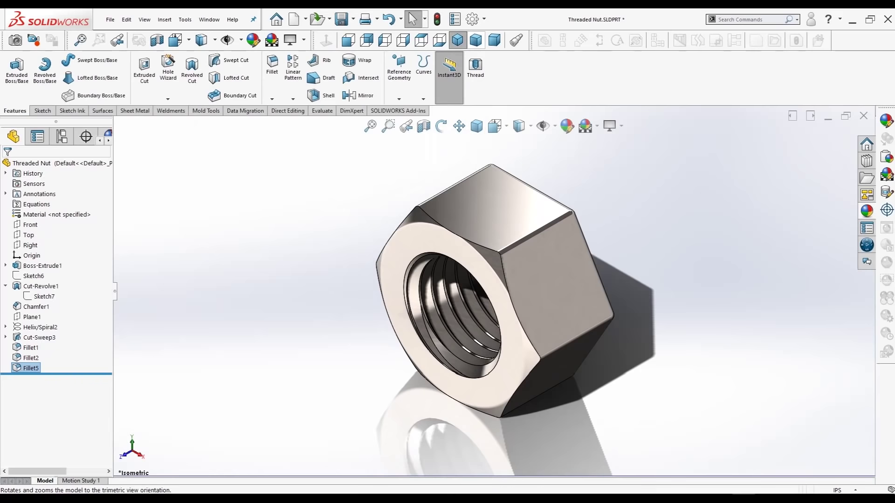
{"action": "left_click", "coordinate": [476, 40]}
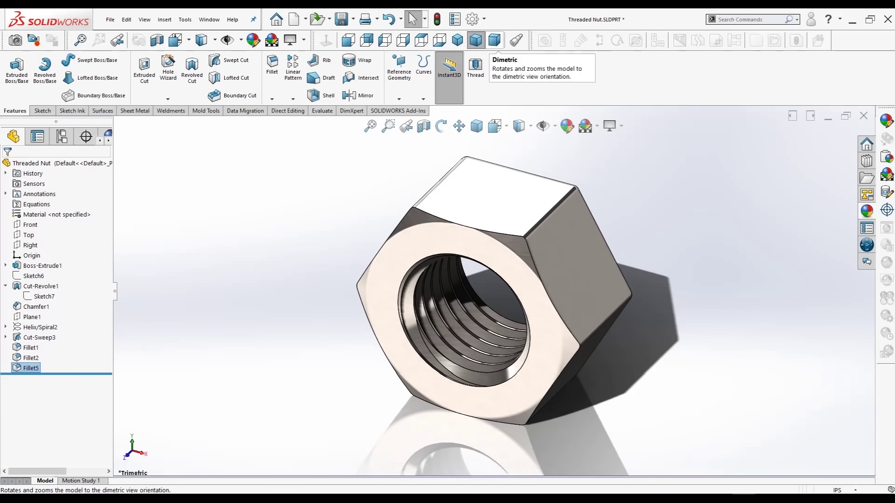
{"action": "left_click", "coordinate": [495, 40]}
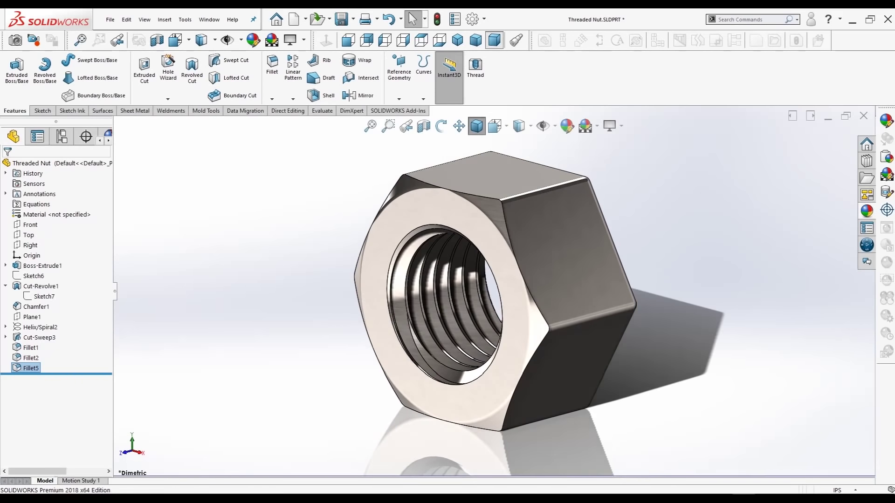
{"action": "left_click", "coordinate": [457, 40]}
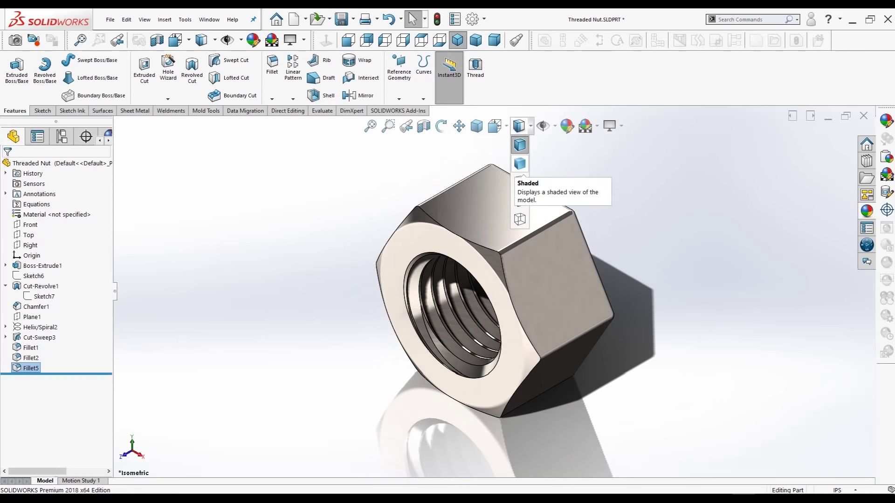
{"action": "left_click", "coordinate": [520, 164]}
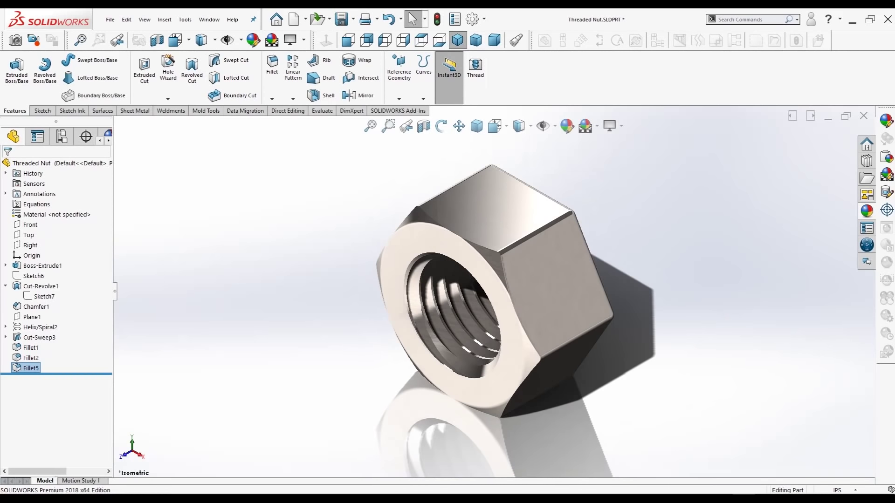